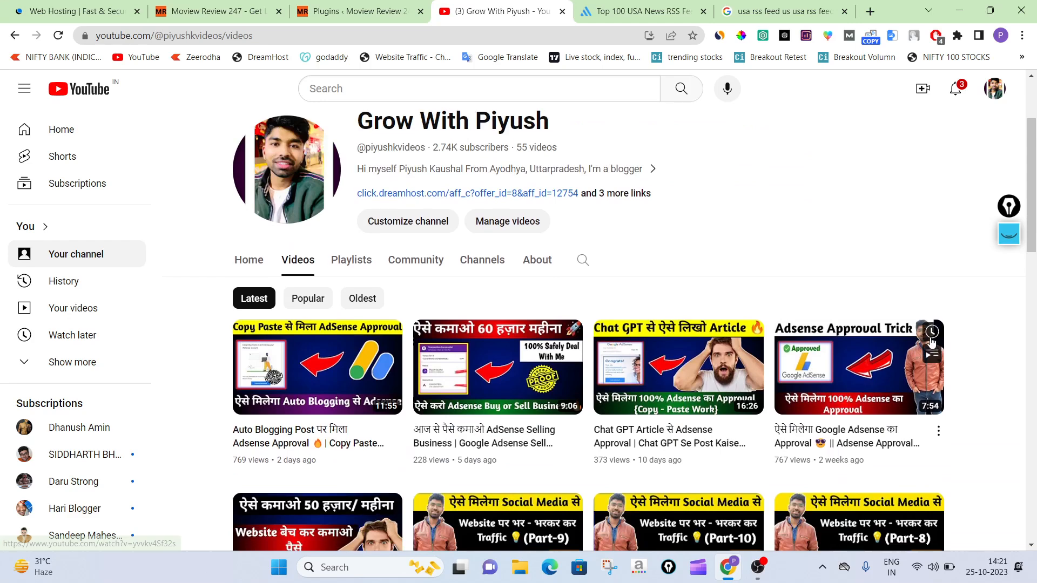
# - Circle the latest Auto Blogging video and the Adsense Approval Trick video with the annotation pen, and clear the drawings
pyautogui.click(1010, 237)
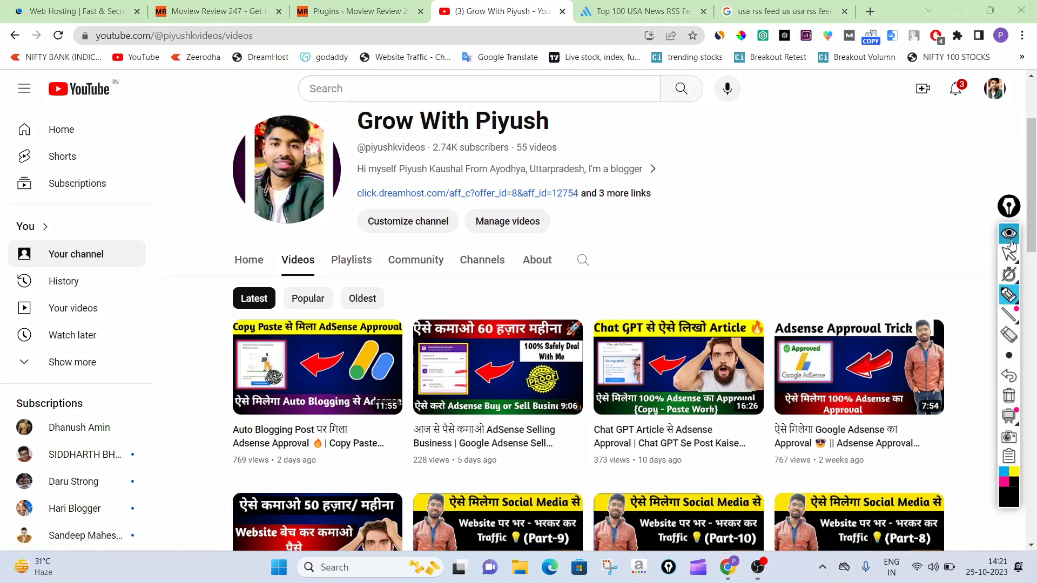
pyautogui.click(1008, 295)
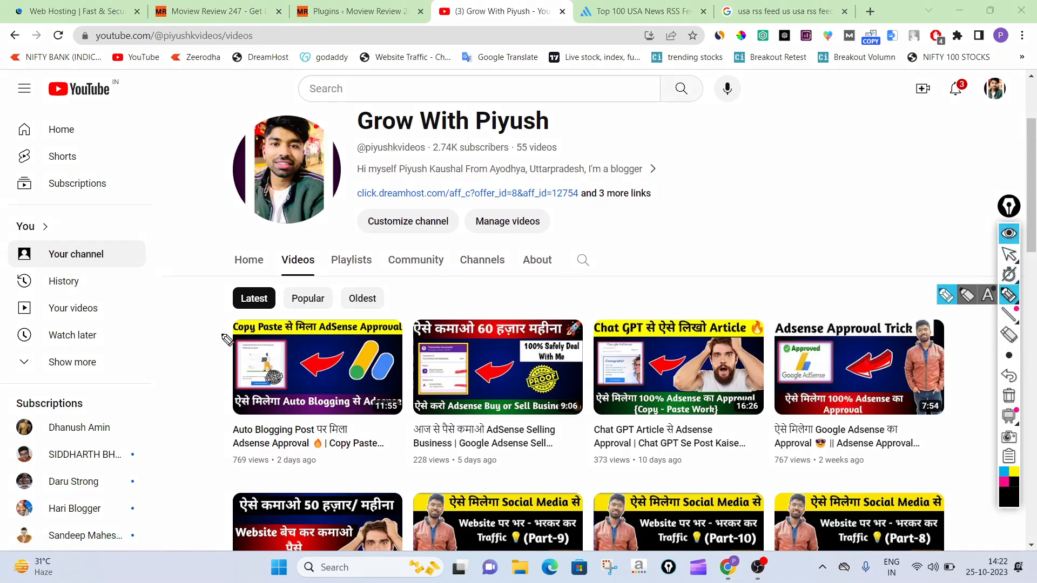
pyautogui.moveTo(207, 319)
pyautogui.mouseDown()
pyautogui.moveTo(407, 303)
pyautogui.moveTo(416, 416)
pyautogui.moveTo(342, 467)
pyautogui.moveTo(223, 406)
pyautogui.moveTo(219, 322)
pyautogui.mouseUp()
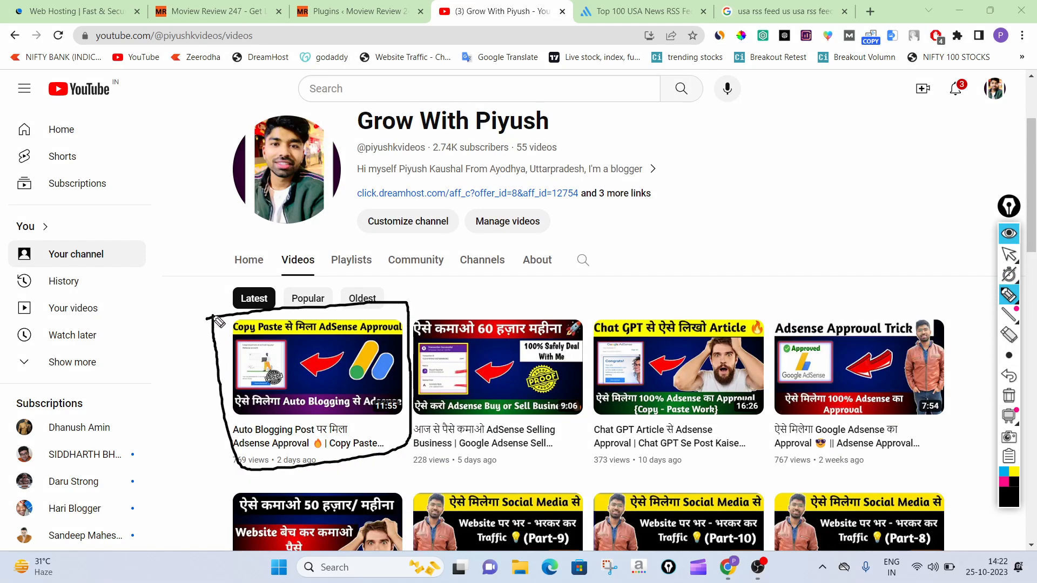
pyautogui.moveTo(783, 309)
pyautogui.mouseDown()
pyautogui.moveTo(903, 297)
pyautogui.moveTo(975, 400)
pyautogui.moveTo(869, 475)
pyautogui.moveTo(767, 369)
pyautogui.moveTo(809, 299)
pyautogui.mouseUp()
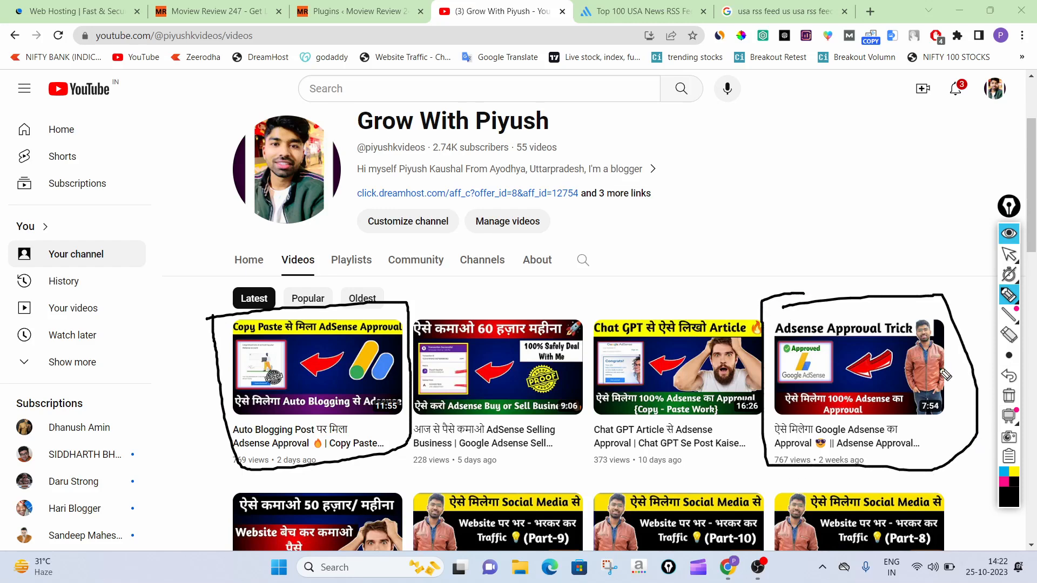
pyautogui.click(1009, 396)
pyautogui.click(1009, 234)
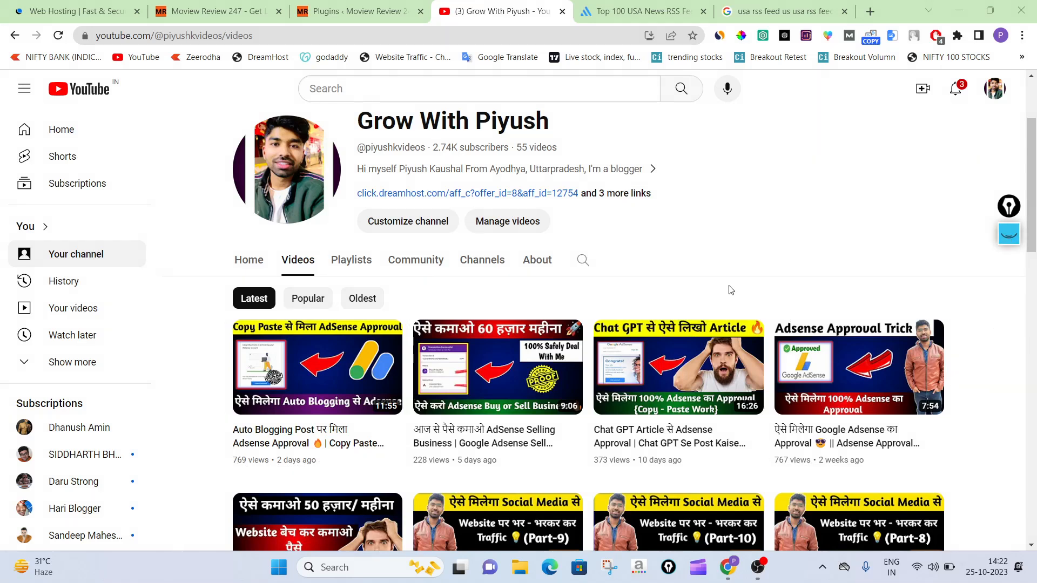
# - Frame the older Auto Blogging Post video with the annotation pen, sketch two arrows beside the video grid, and clear all drawings
pyautogui.scroll(-7, 731, 290)
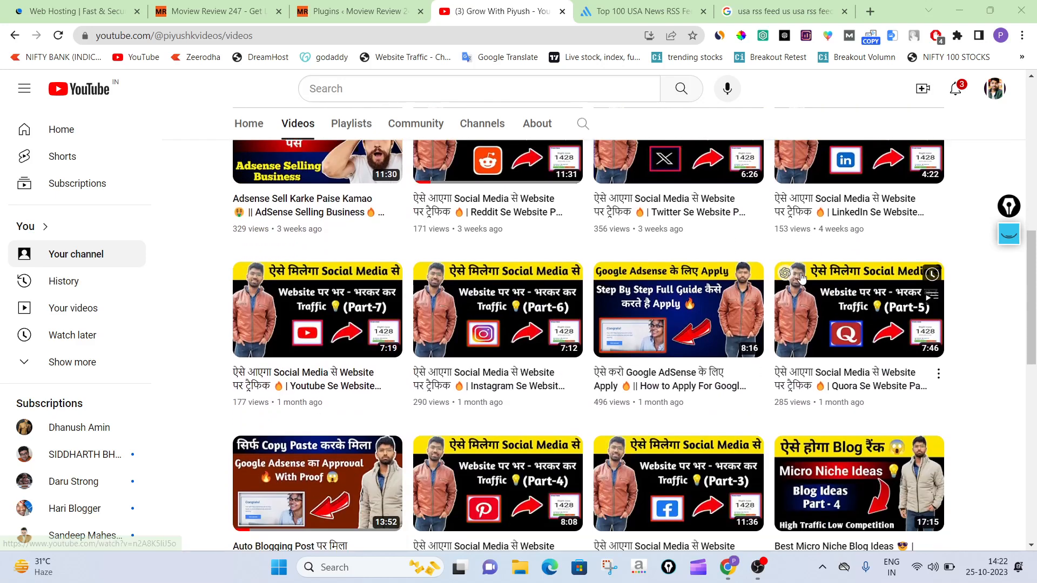
pyautogui.scroll(-1, 864, 260)
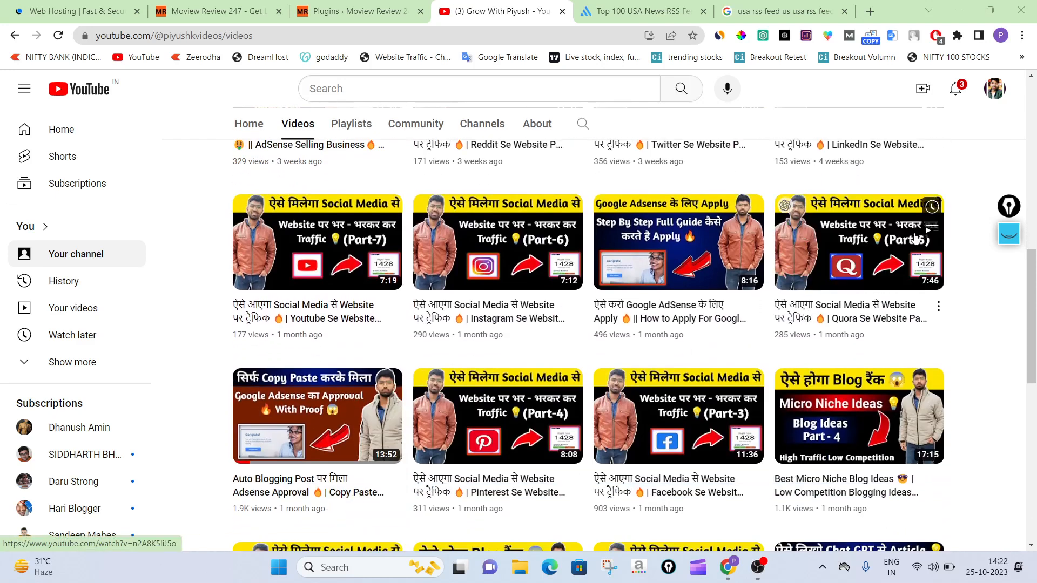
pyautogui.click(1009, 234)
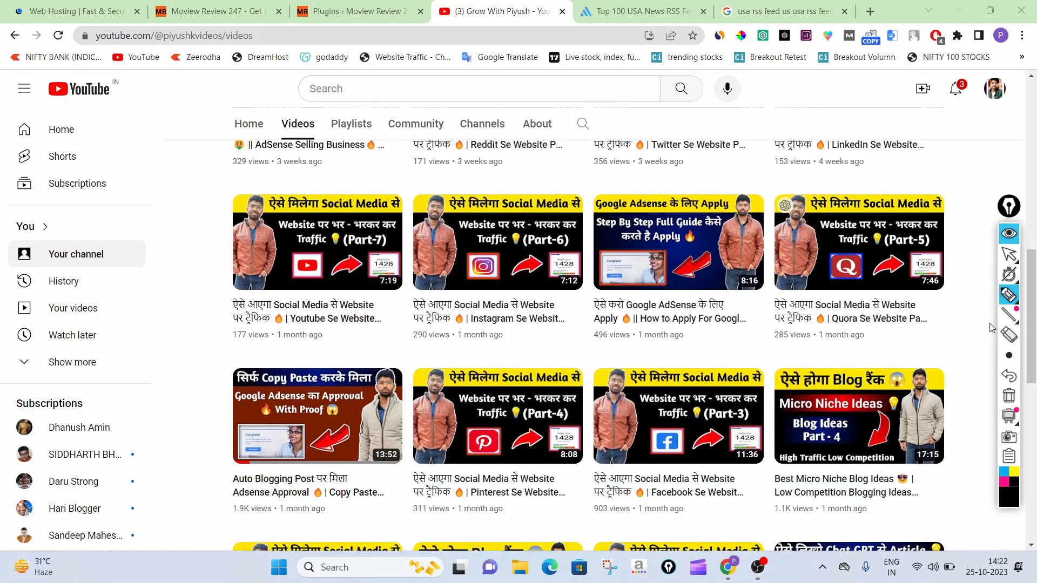
pyautogui.moveTo(220, 358)
pyautogui.mouseDown()
pyautogui.moveTo(404, 357)
pyautogui.moveTo(408, 491)
pyautogui.moveTo(335, 505)
pyautogui.moveTo(232, 503)
pyautogui.moveTo(230, 362)
pyautogui.mouseUp()
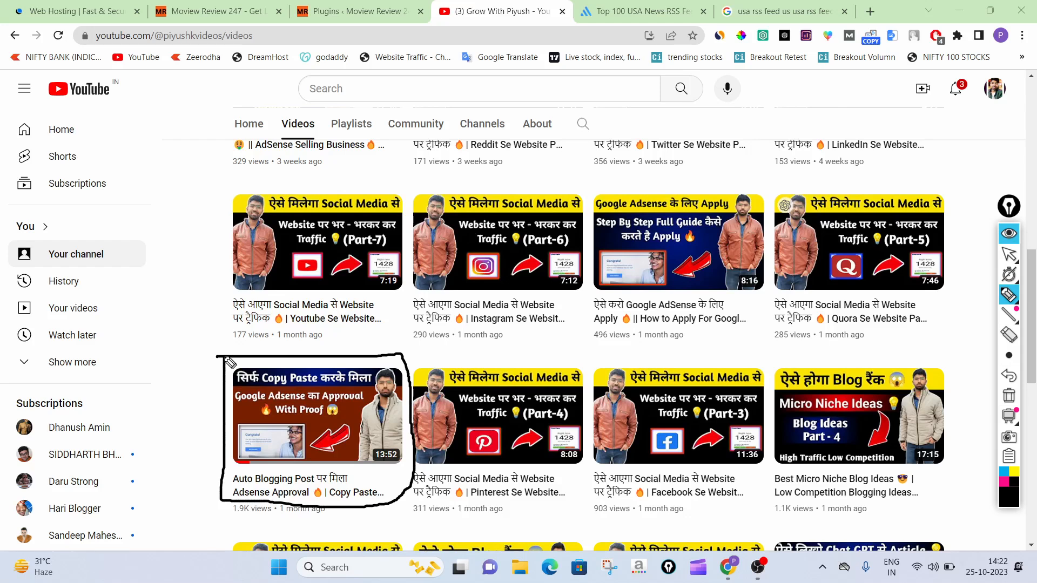
pyautogui.moveTo(101, 203)
pyautogui.mouseDown()
pyautogui.moveTo(186, 176)
pyautogui.moveTo(204, 196)
pyautogui.mouseUp()
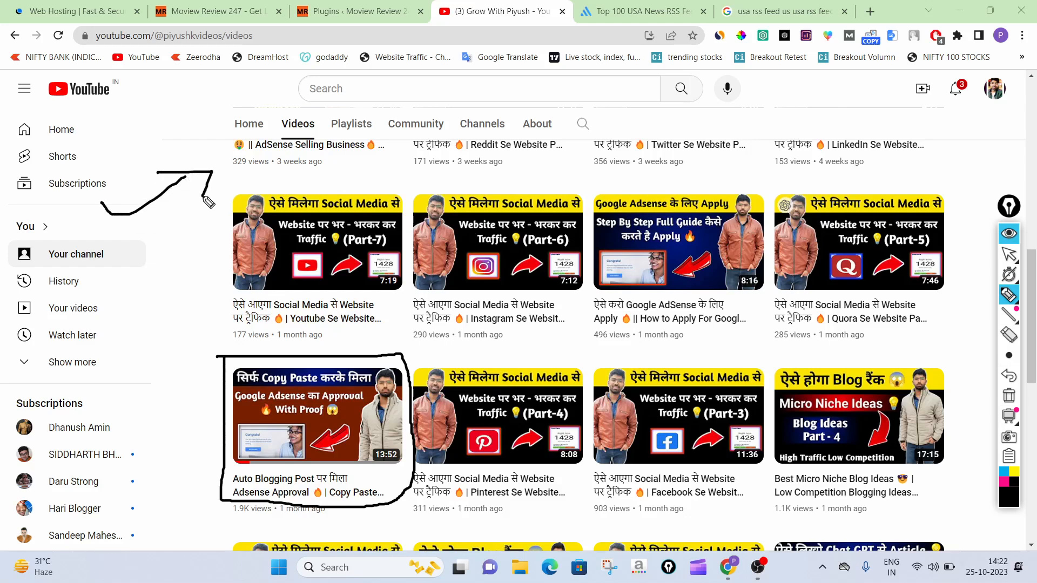
pyautogui.moveTo(137, 281)
pyautogui.mouseDown()
pyautogui.moveTo(112, 316)
pyautogui.moveTo(160, 325)
pyautogui.mouseUp()
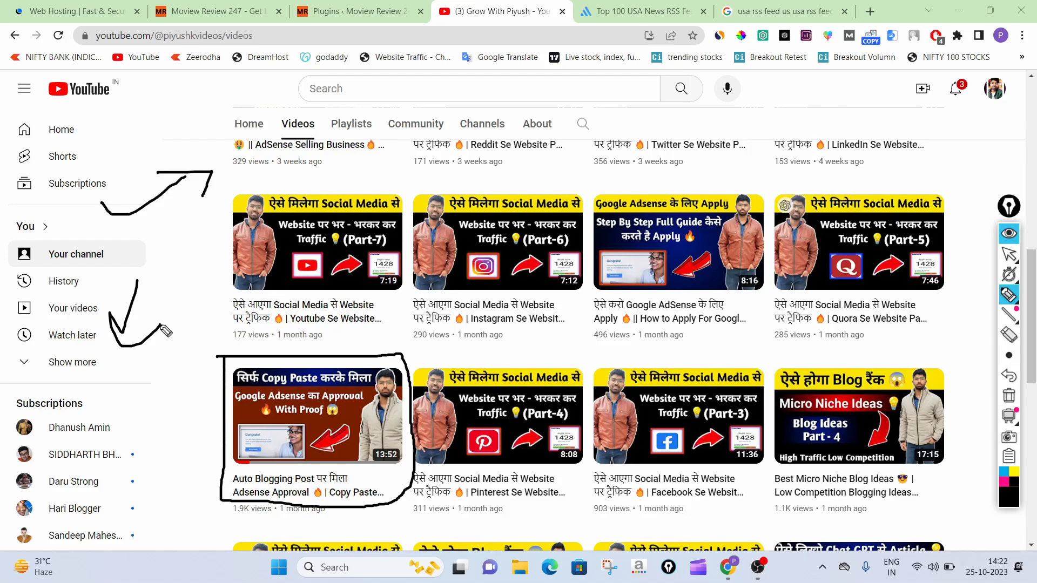
pyautogui.click(1009, 395)
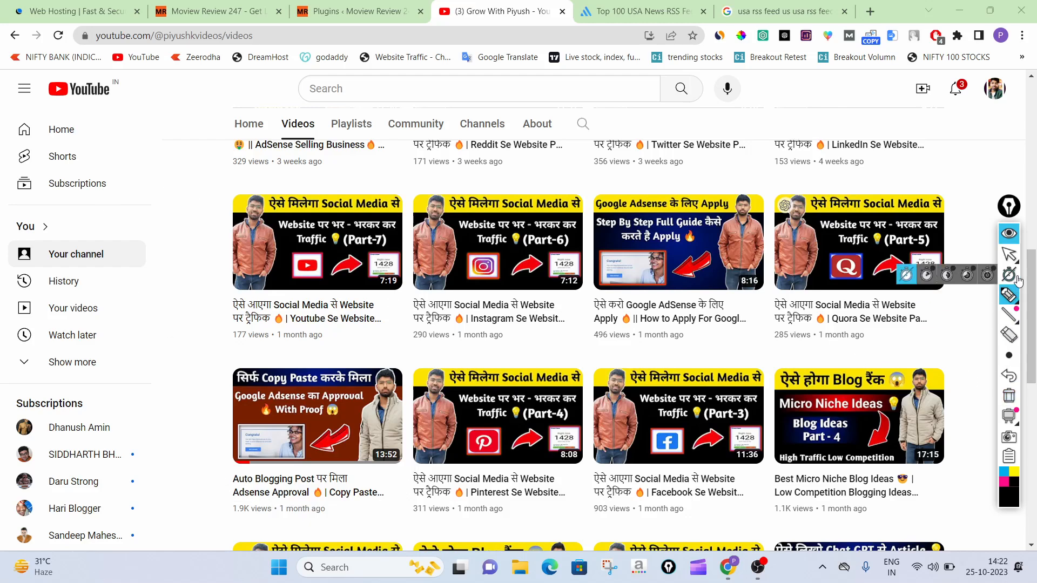
pyautogui.click(1010, 234)
# - Switch to the WordPress admin of moviereview247.com and open the Automatic plugin's campaign list
pyautogui.scroll(10, 590, 256)
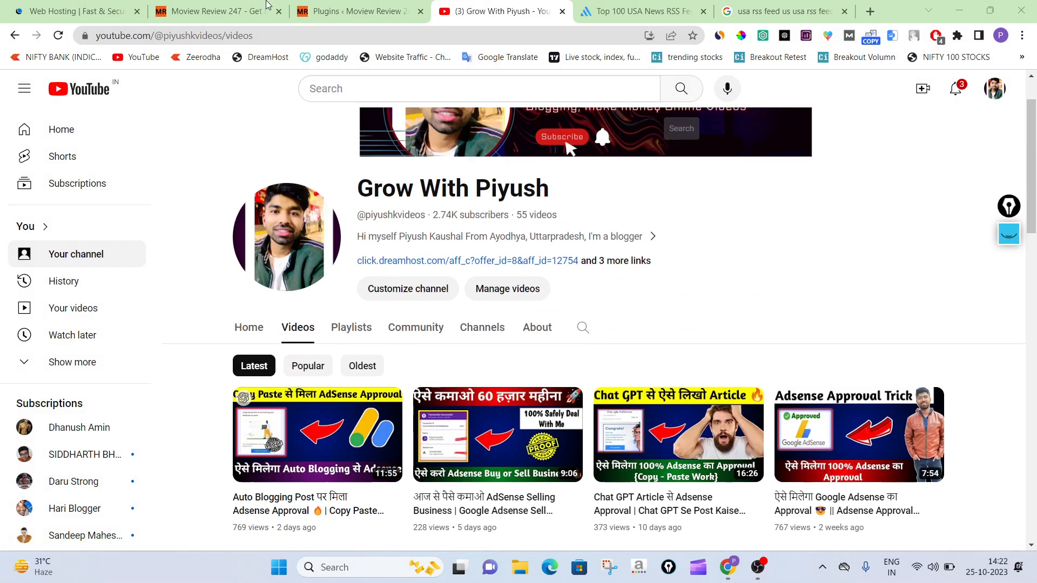
pyautogui.click(216, 10)
pyautogui.click(326, 7)
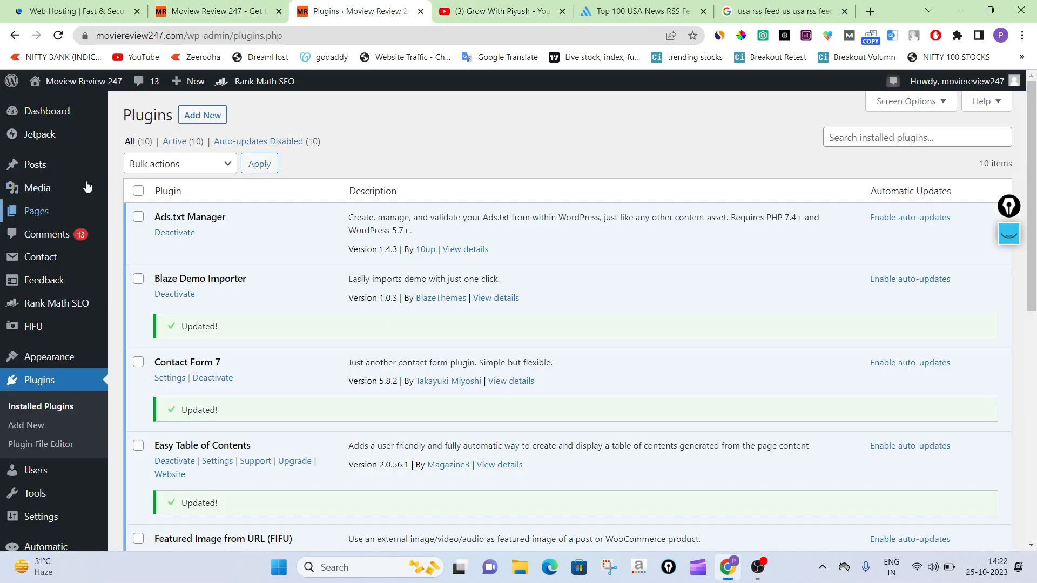
pyautogui.scroll(-3, 46, 210)
pyautogui.click(39, 514)
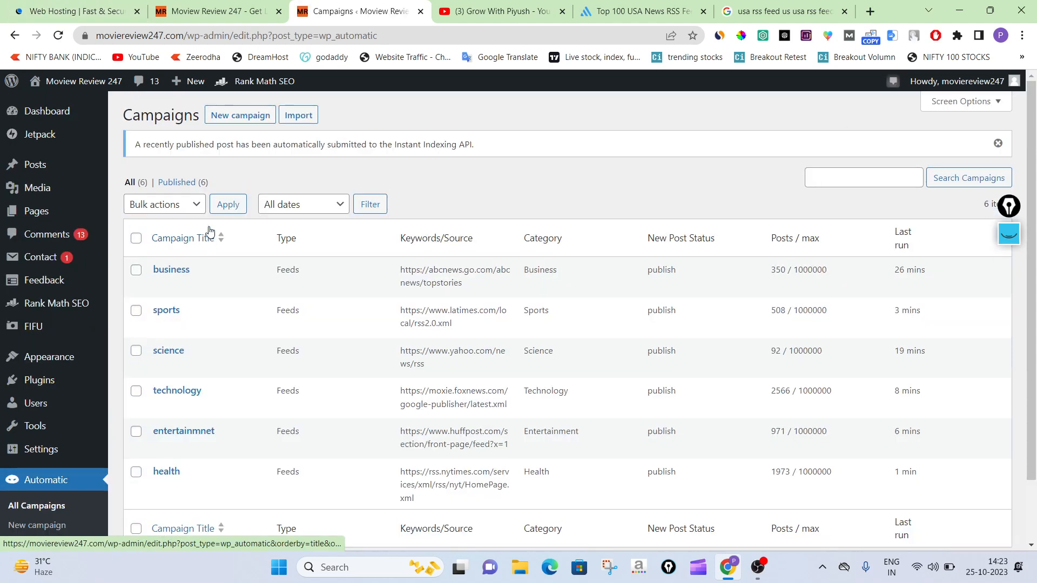
# - Return to the YouTube channel and bring up the Links section of its About page
pyautogui.click(497, 11)
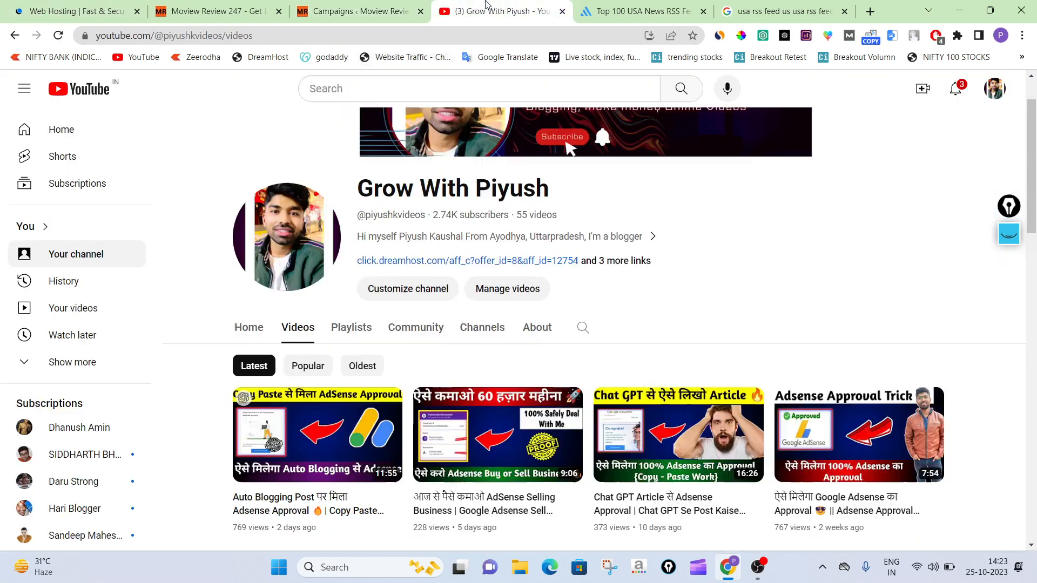
pyautogui.click(538, 327)
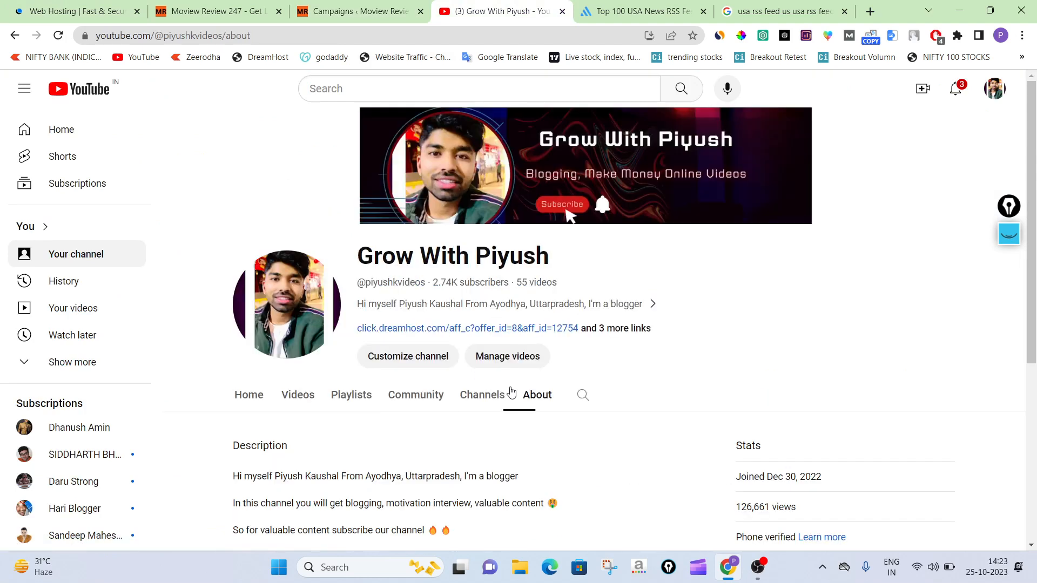
pyautogui.scroll(-5, 486, 320)
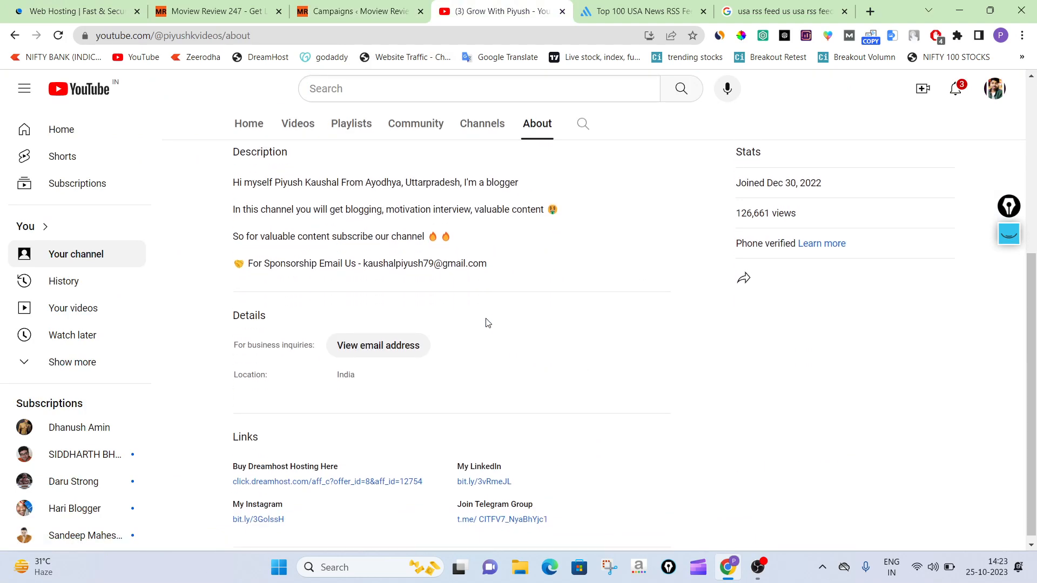
# - Frame the Join Telegram Group link with the annotation pen, draw a line out from it, and clear the drawings
pyautogui.click(1000, 238)
pyautogui.moveTo(446, 485)
pyautogui.mouseDown()
pyautogui.moveTo(574, 479)
pyautogui.moveTo(563, 549)
pyautogui.moveTo(421, 494)
pyautogui.moveTo(466, 483)
pyautogui.mouseUp()
pyautogui.moveTo(527, 494); pyautogui.dragTo(699, 464)
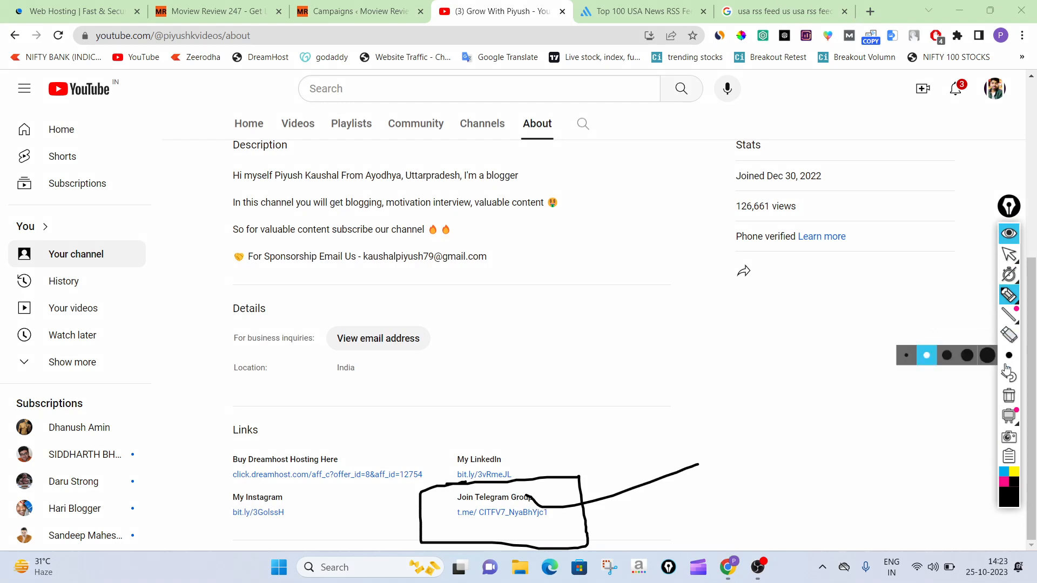
pyautogui.click(1009, 396)
pyautogui.click(1017, 241)
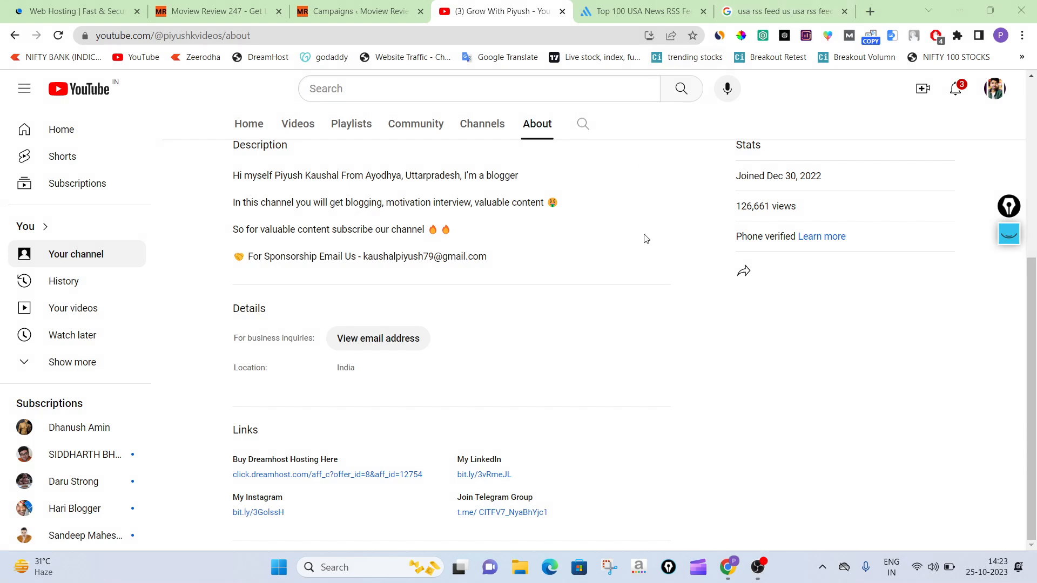
pyautogui.scroll(5, 647, 280)
pyautogui.scroll(-5, 646, 292)
# - Open the list of installed plugins in the WordPress admin
pyautogui.click(356, 11)
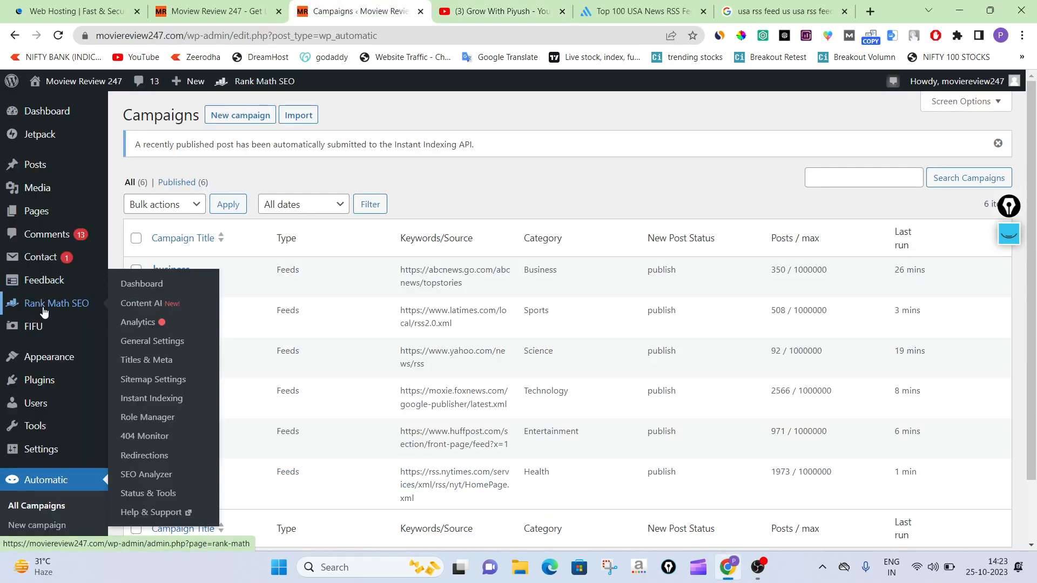
pyautogui.moveTo(38, 381)
pyautogui.click(135, 385)
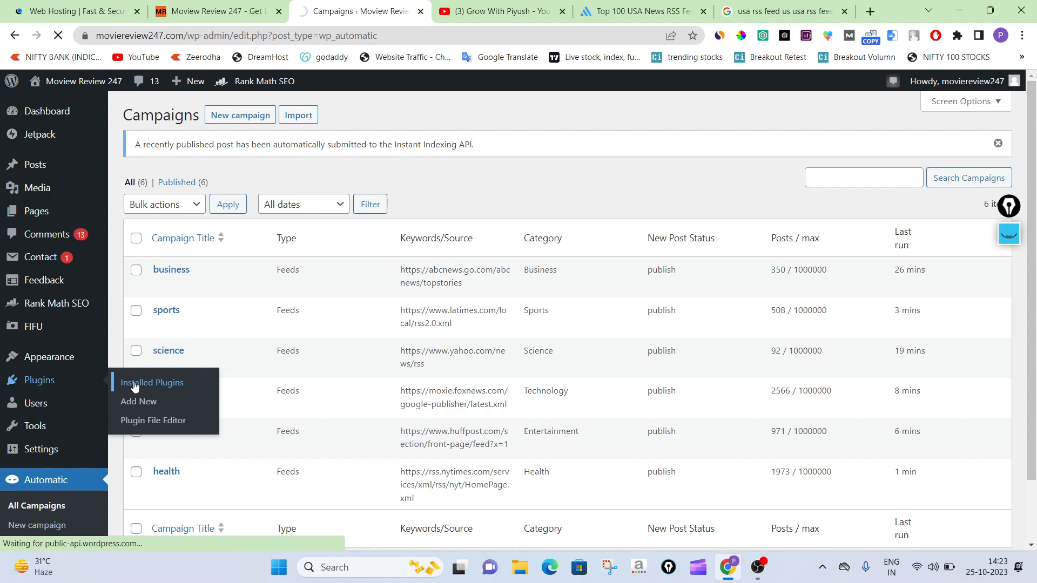
# - Look through the Moview Review 247 home page, from the headlines to the post listings and sidebar
pyautogui.click(216, 10)
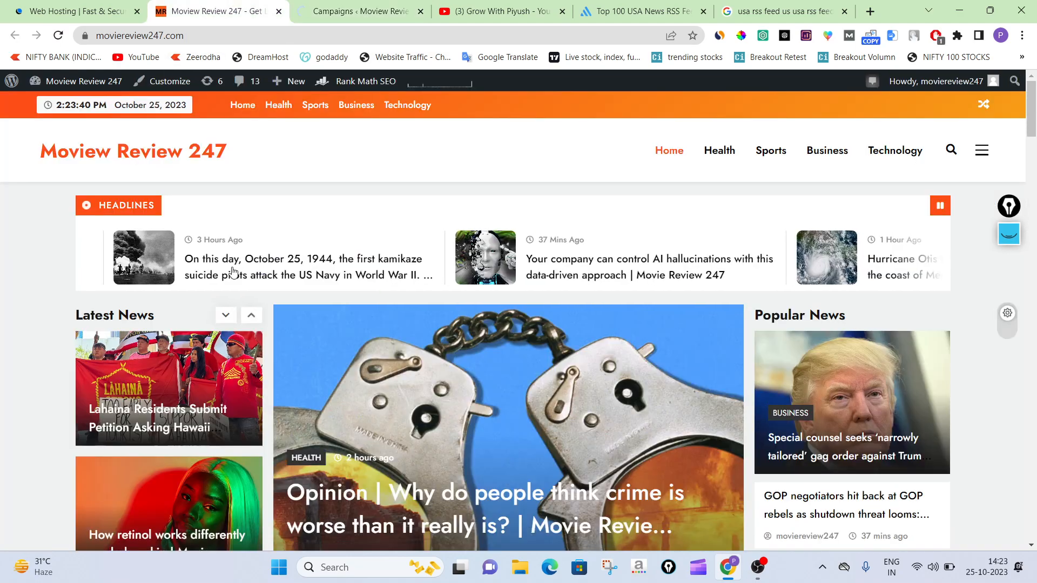
pyautogui.scroll(-5, 516, 261)
pyautogui.scroll(-15, 516, 261)
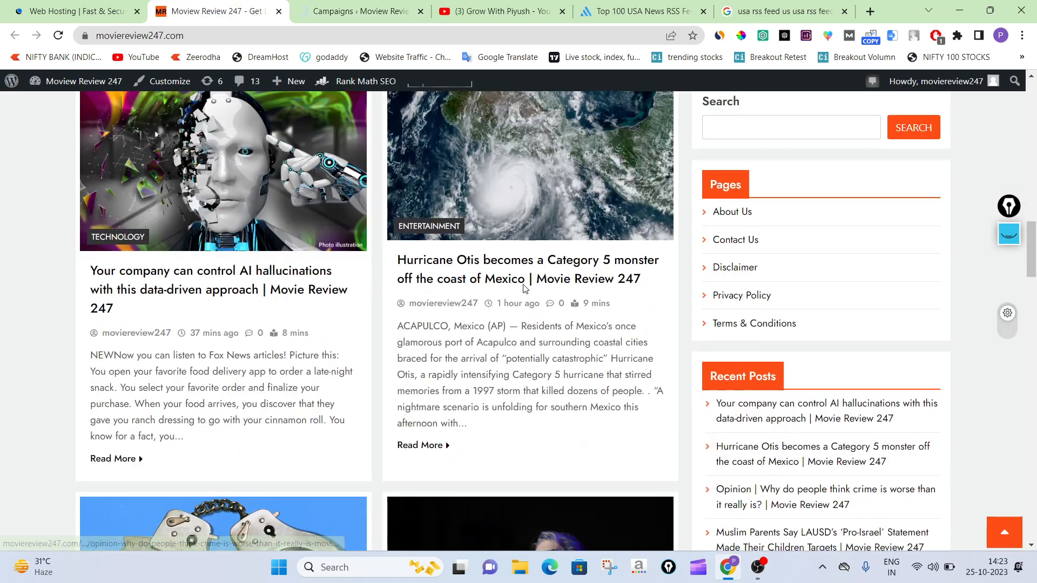
pyautogui.scroll(-4, 524, 292)
pyautogui.scroll(12, 524, 292)
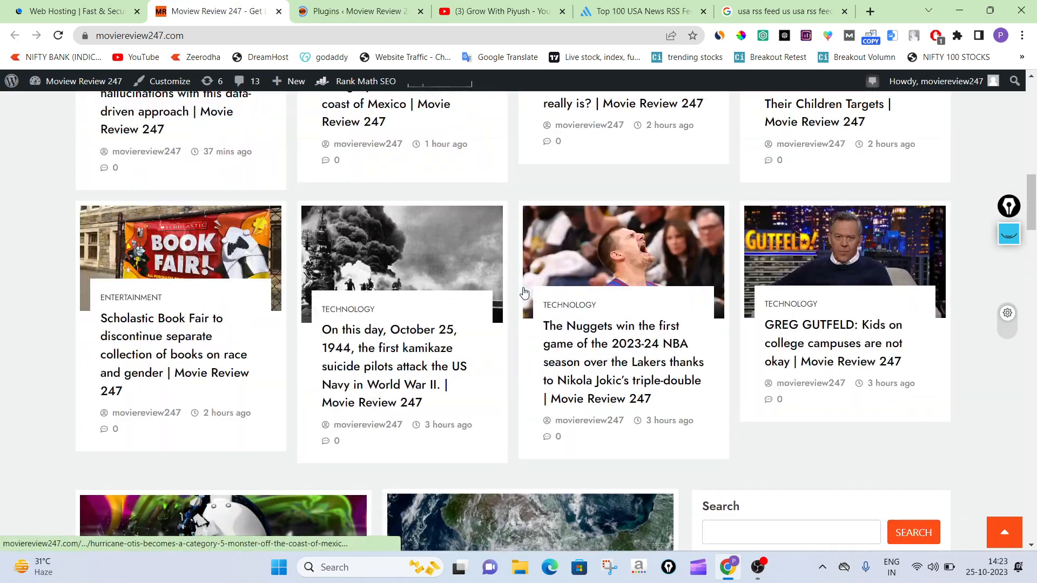
pyautogui.scroll(10, 524, 292)
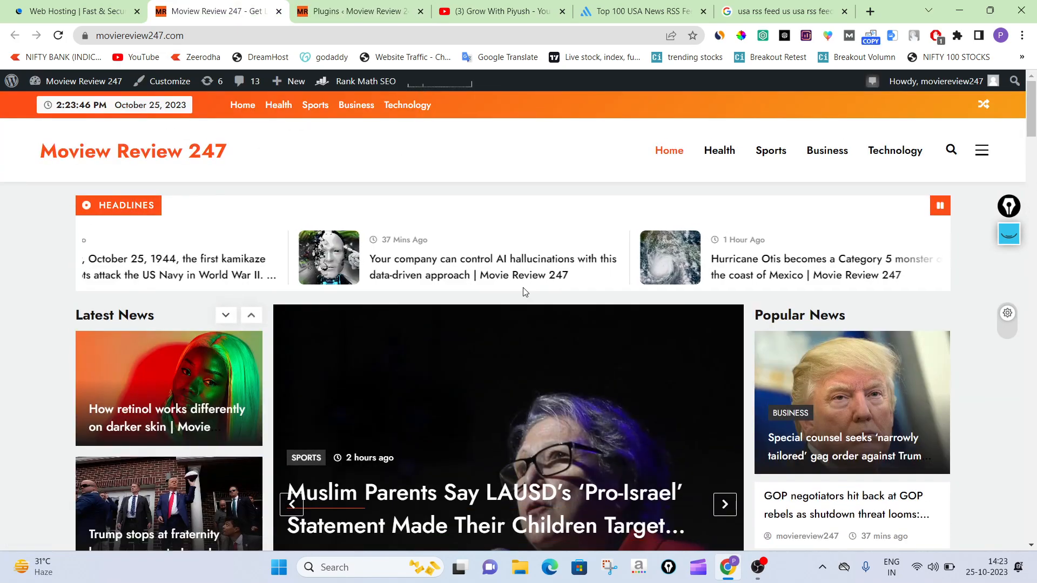
# - Review the installed plugins from Ads.txt Manager through WordPress Automatic Plugin
pyautogui.click(342, 5)
pyautogui.scroll(-1, 452, 184)
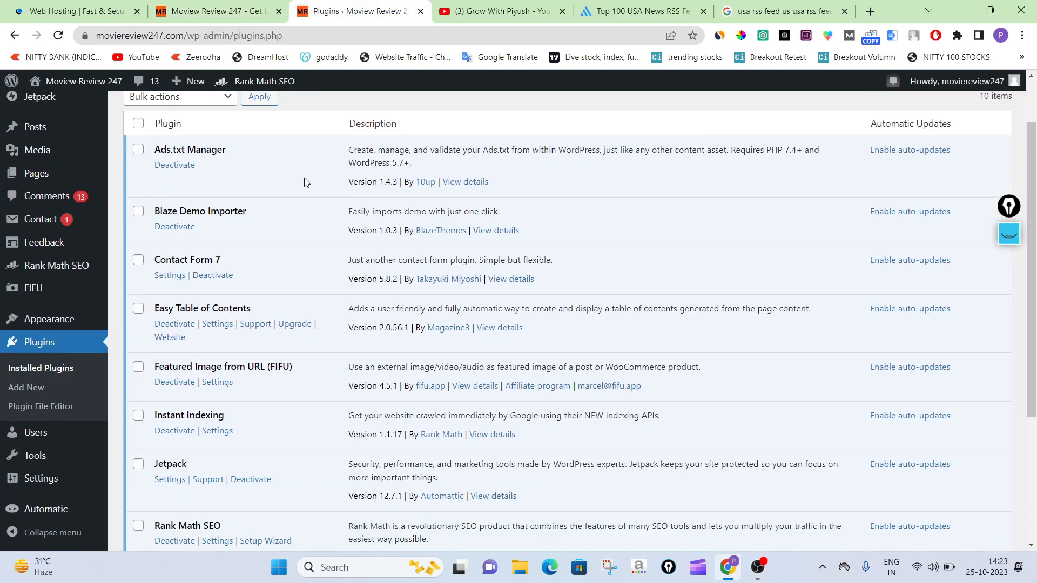
pyautogui.scroll(-1, 271, 186)
pyautogui.scroll(1, 200, 230)
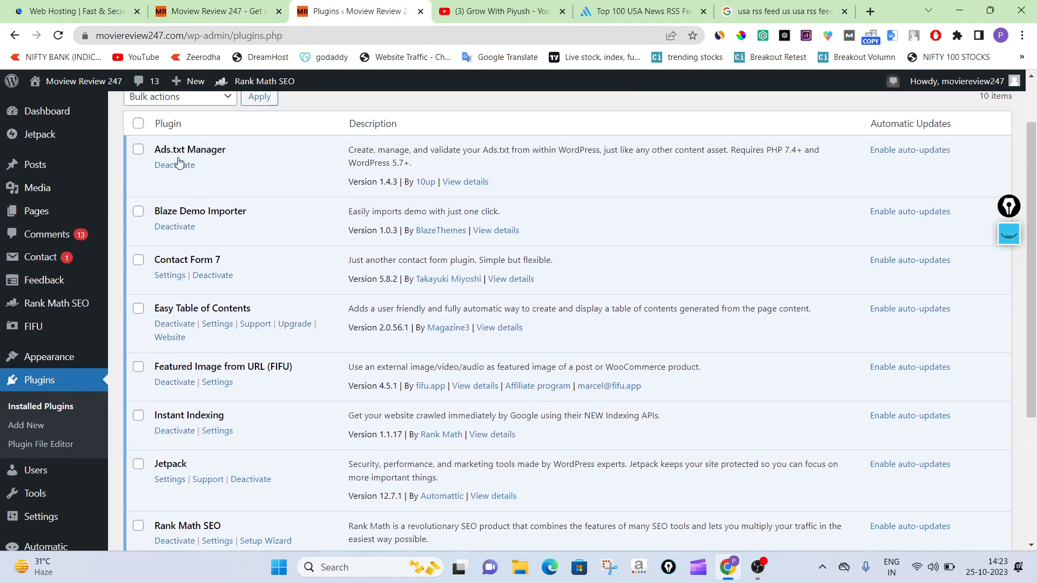
pyautogui.scroll(-1, 211, 178)
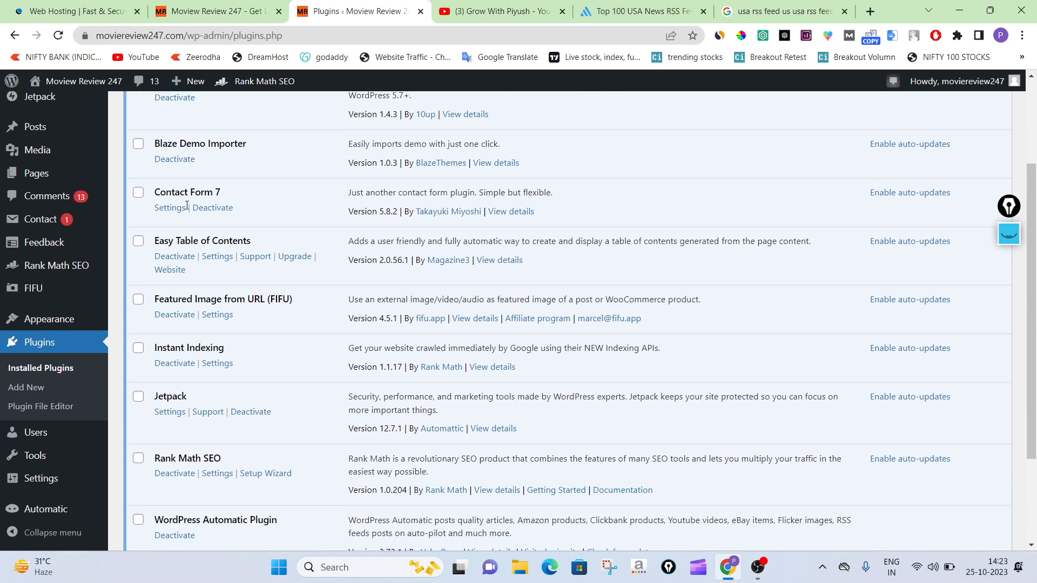
pyautogui.scroll(-1, 216, 189)
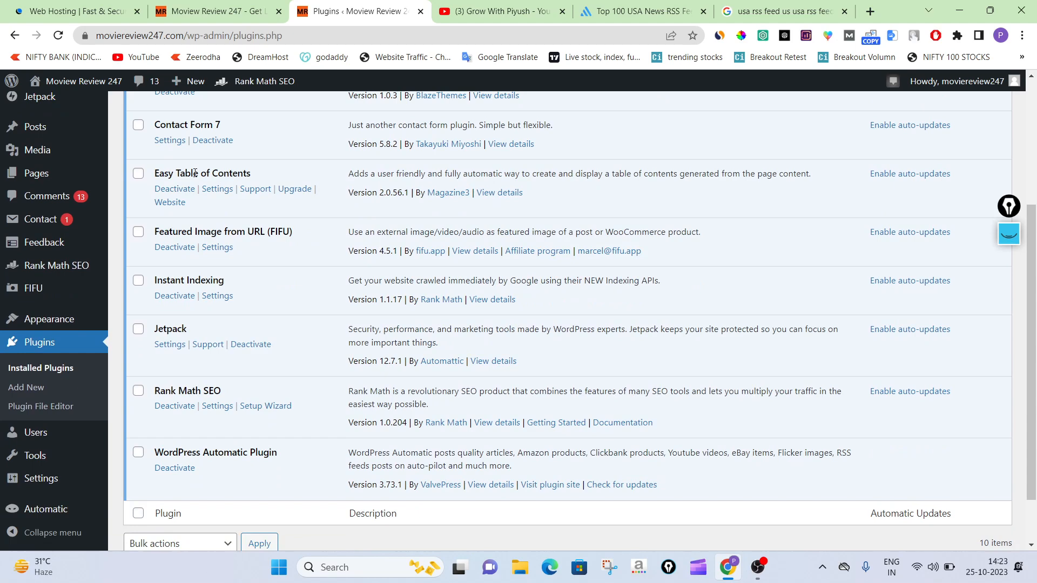
# - Open the AI hallucinations article from the site's home page and examine its title, image, text and sidebar
pyautogui.click(210, 11)
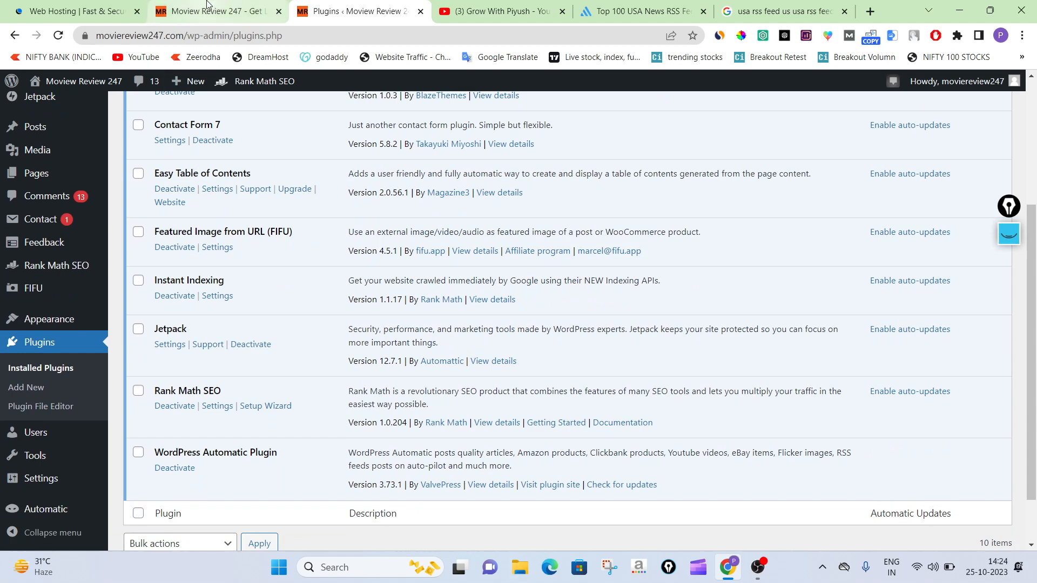
pyautogui.click(391, 486)
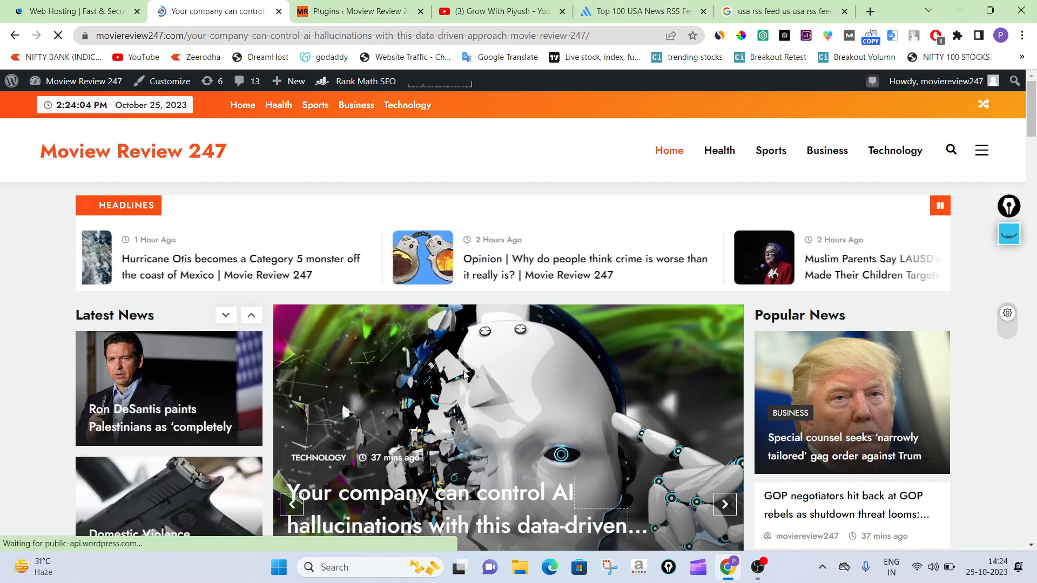
pyautogui.scroll(-10, 468, 345)
pyautogui.scroll(-5, 469, 349)
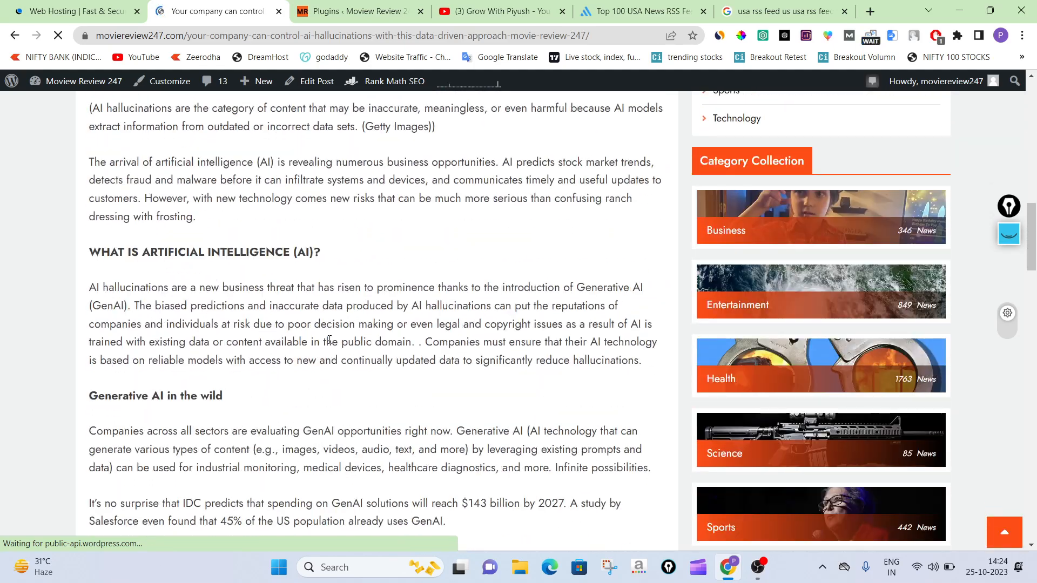
pyautogui.scroll(-5, 468, 349)
pyautogui.scroll(13, 282, 394)
pyautogui.scroll(8, 282, 393)
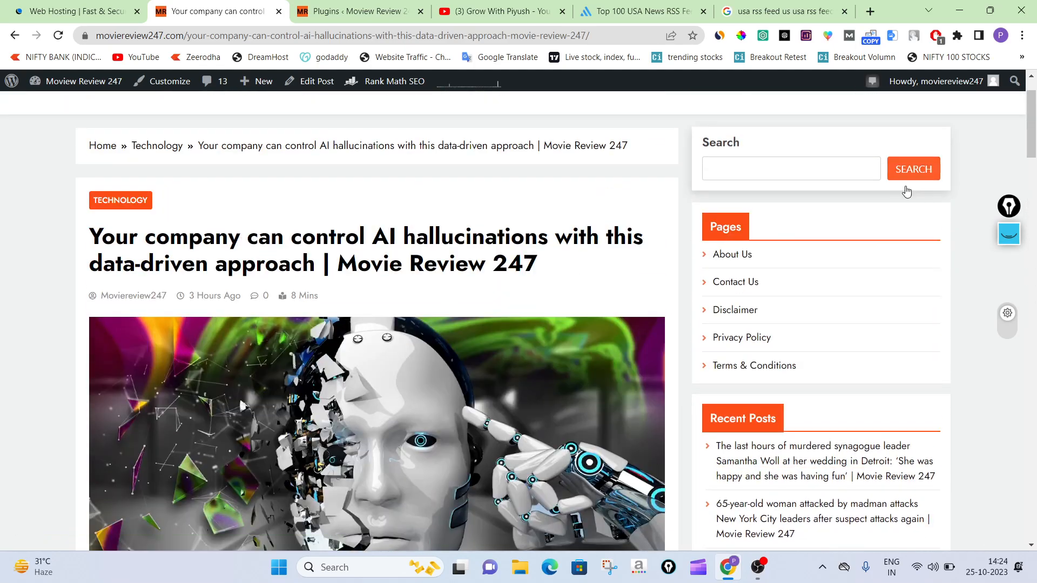
pyautogui.scroll(-3, 805, 427)
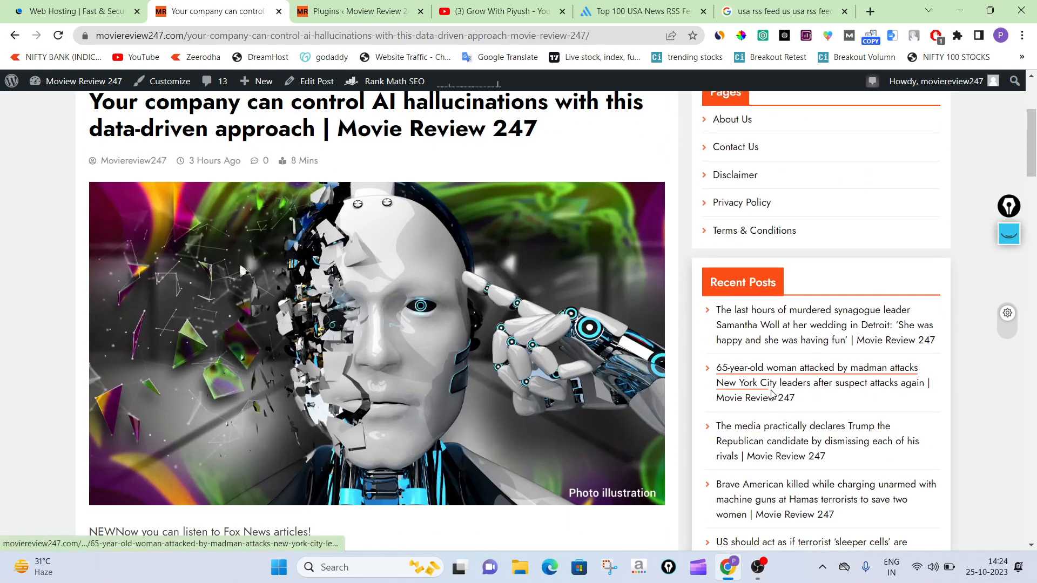
# - Open the recent post about the 65-year-old woman attacked in New York City and look through its image and text
pyautogui.click(818, 383)
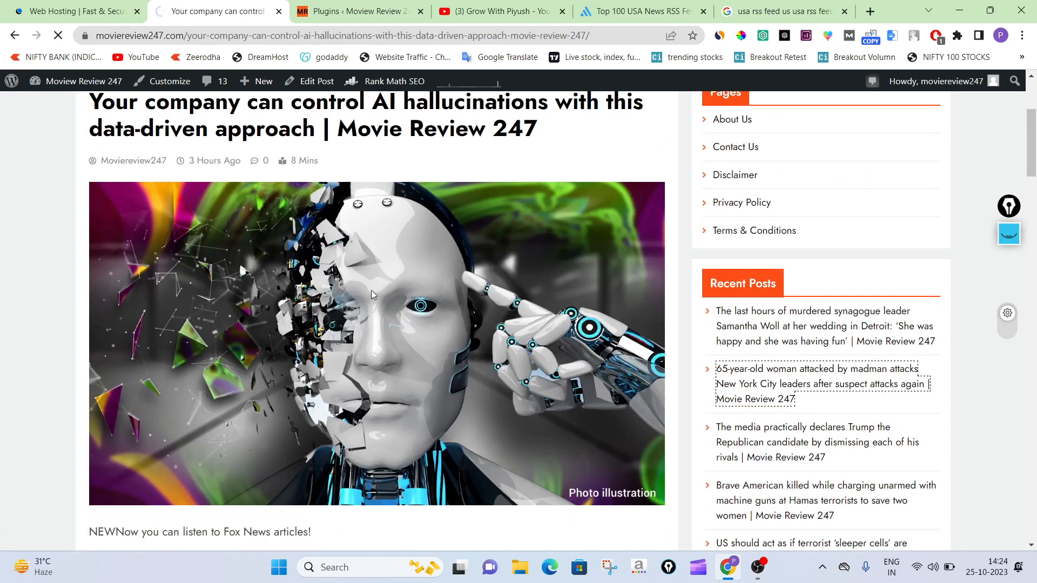
pyautogui.scroll(-10, 381, 295)
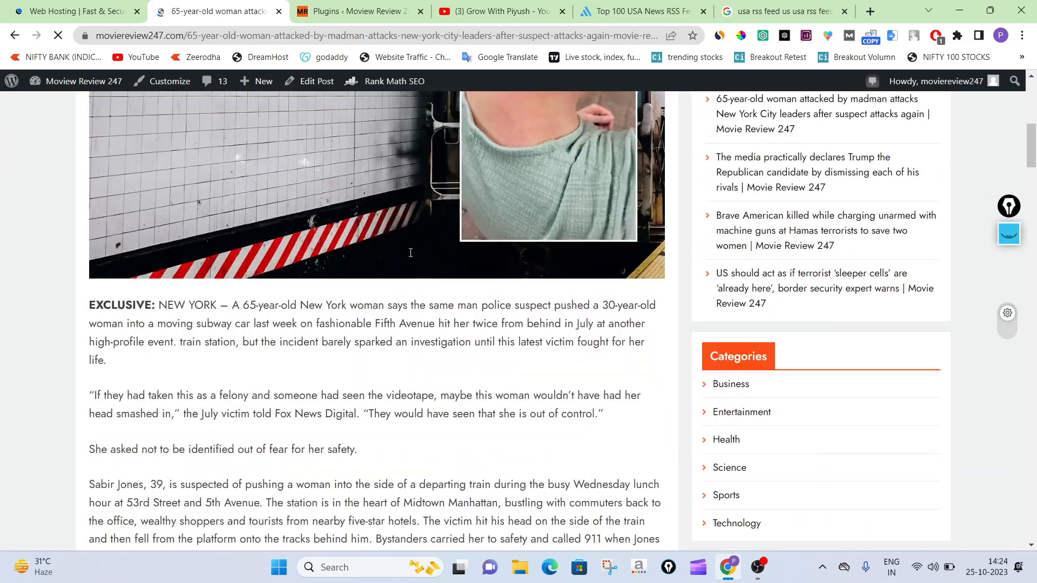
pyautogui.scroll(-12, 381, 295)
pyautogui.scroll(20, 378, 292)
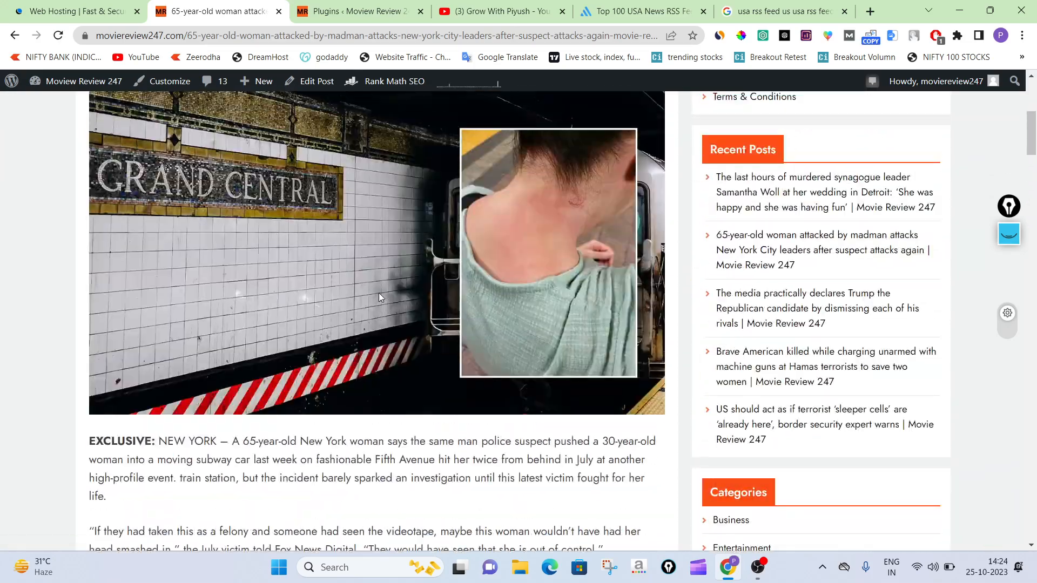
# - Return to the installed plugins list and highlight the name Featured Image from URL (FIFU)
pyautogui.click(357, 11)
pyautogui.scroll(3, 192, 389)
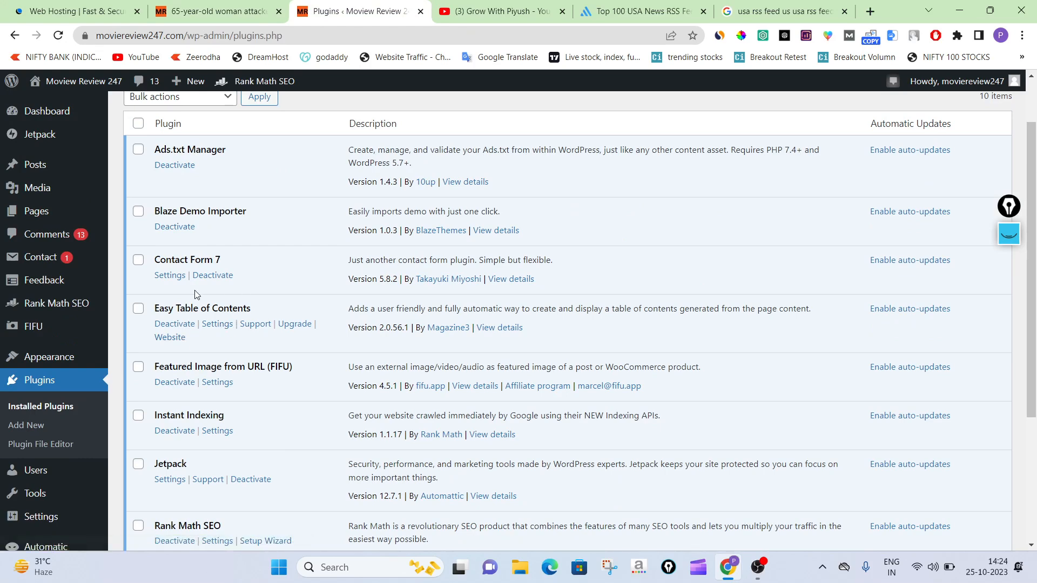
pyautogui.scroll(-3, 207, 279)
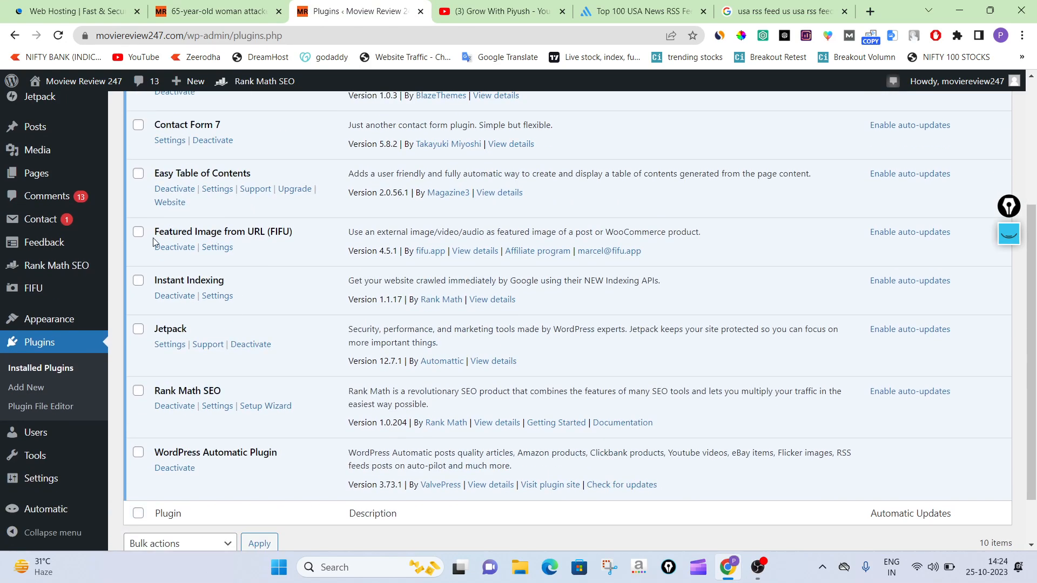
pyautogui.moveTo(155, 236); pyautogui.dragTo(305, 226)
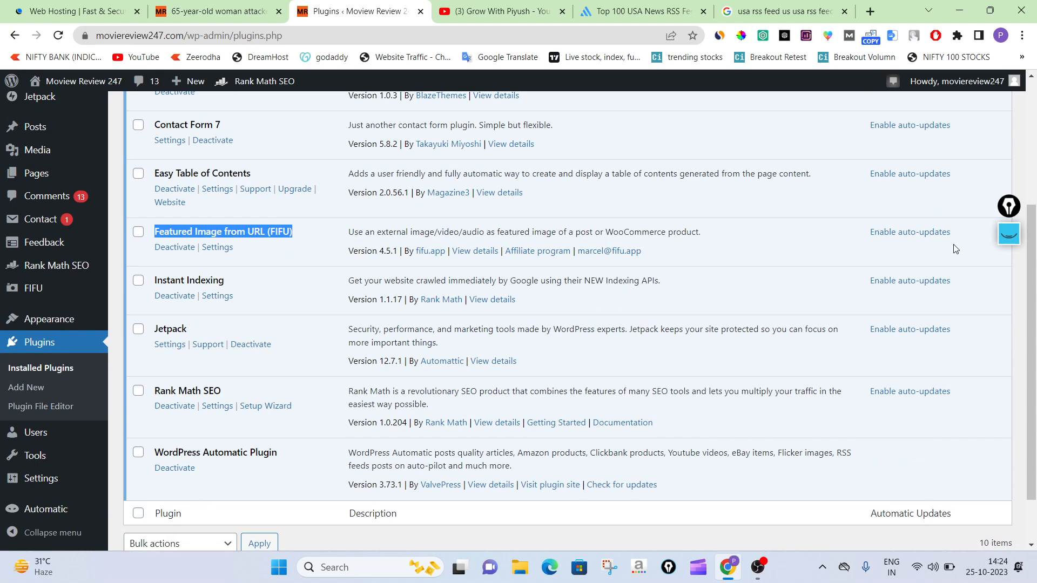
# - Annotate the plugin list with freehand arrows and boxes, framing Featured Image from URL (FIFU), and clear all the drawings
pyautogui.click(1009, 233)
pyautogui.moveTo(804, 174)
pyautogui.mouseDown()
pyautogui.moveTo(912, 259)
pyautogui.moveTo(756, 183)
pyautogui.moveTo(611, 159)
pyautogui.moveTo(440, 216)
pyautogui.moveTo(462, 262)
pyautogui.moveTo(373, 369)
pyautogui.moveTo(306, 293)
pyautogui.mouseUp()
pyautogui.click(757, 259)
pyautogui.moveTo(758, 260)
pyautogui.mouseDown()
pyautogui.moveTo(462, 324)
pyautogui.moveTo(489, 343)
pyautogui.mouseUp()
pyautogui.moveTo(363, 316)
pyautogui.mouseDown()
pyautogui.moveTo(386, 343)
pyautogui.moveTo(573, 279)
pyautogui.mouseUp()
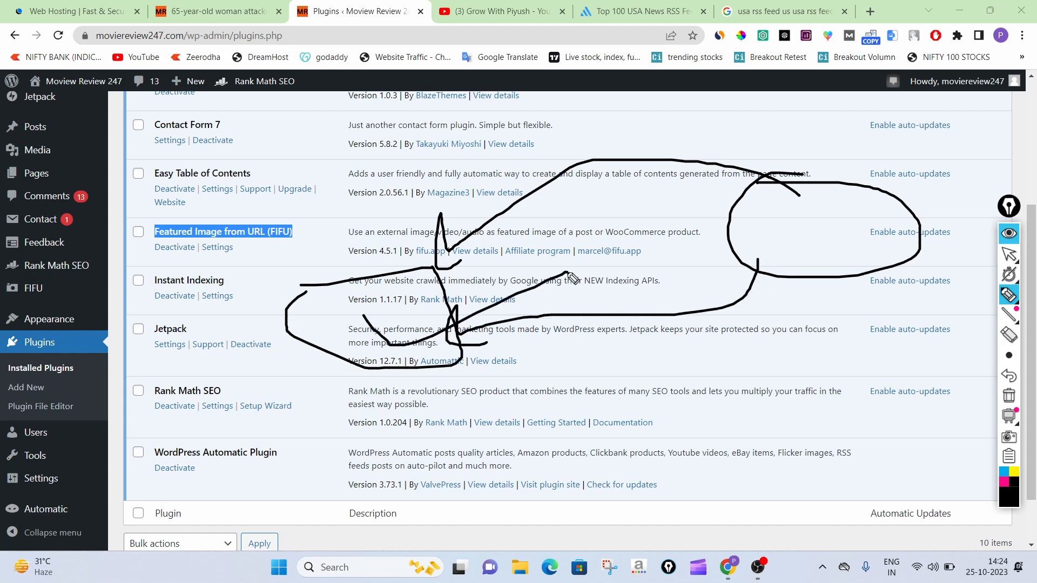
pyautogui.moveTo(310, 447)
pyautogui.mouseDown()
pyautogui.moveTo(330, 376)
pyautogui.moveTo(316, 383)
pyautogui.moveTo(337, 399)
pyautogui.mouseUp()
pyautogui.moveTo(115, 222)
pyautogui.mouseDown()
pyautogui.moveTo(350, 218)
pyautogui.moveTo(136, 259)
pyautogui.moveTo(133, 230)
pyautogui.mouseUp()
pyautogui.moveTo(856, 226)
pyautogui.mouseDown()
pyautogui.moveTo(805, 234)
pyautogui.moveTo(828, 231)
pyautogui.moveTo(803, 225)
pyautogui.mouseUp()
pyautogui.moveTo(835, 248)
pyautogui.mouseDown()
pyautogui.moveTo(759, 400)
pyautogui.moveTo(515, 351)
pyautogui.moveTo(580, 391)
pyautogui.mouseUp()
pyautogui.moveTo(727, 304)
pyautogui.mouseDown()
pyautogui.moveTo(891, 282)
pyautogui.moveTo(756, 310)
pyautogui.moveTo(468, 279)
pyautogui.moveTo(482, 311)
pyautogui.mouseUp()
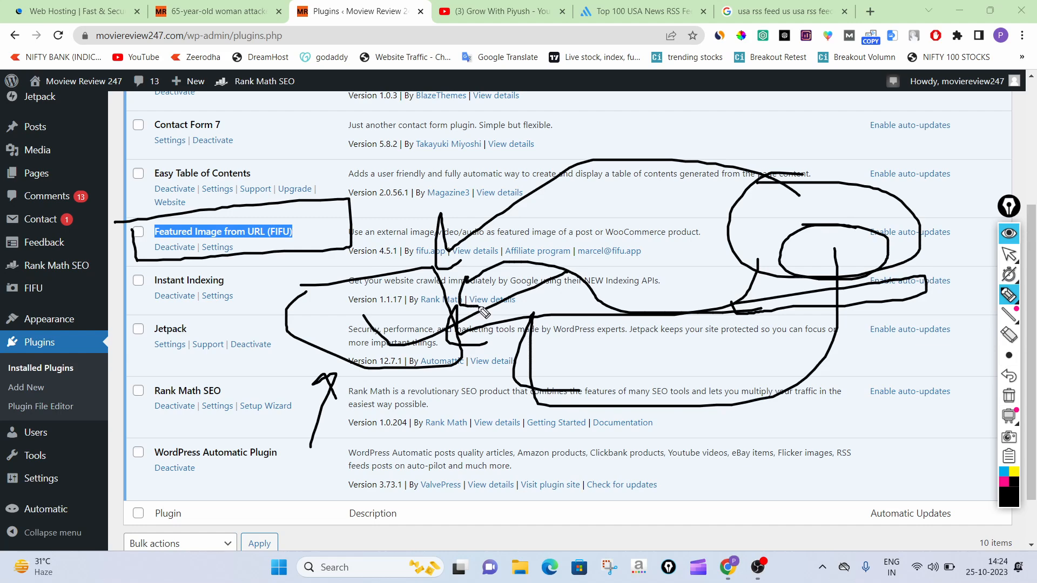
pyautogui.moveTo(917, 210)
pyautogui.mouseDown()
pyautogui.moveTo(395, 226)
pyautogui.moveTo(372, 265)
pyautogui.moveTo(458, 241)
pyautogui.mouseUp()
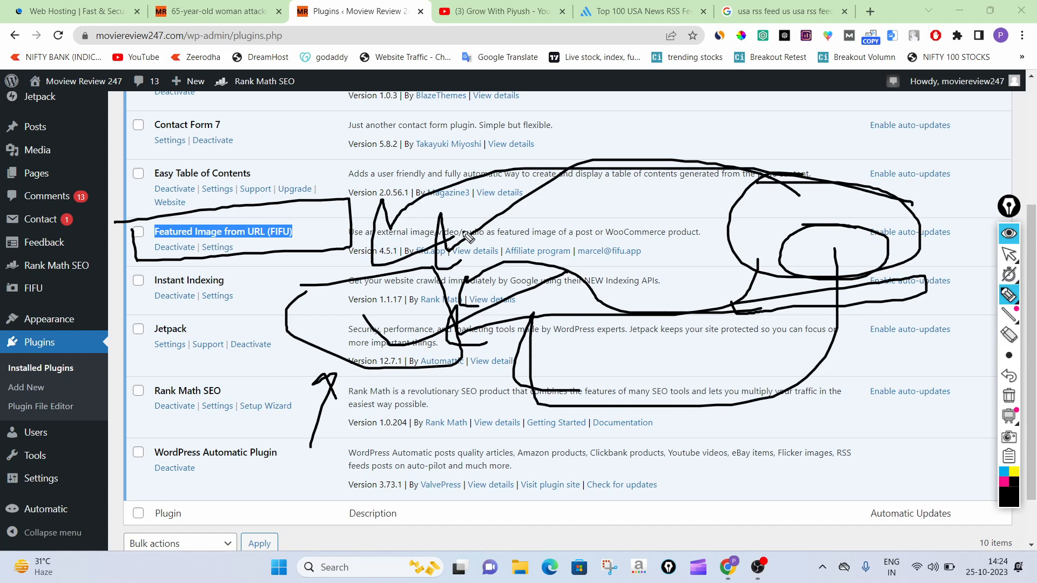
pyautogui.moveTo(776, 271)
pyautogui.mouseDown()
pyautogui.moveTo(388, 405)
pyautogui.moveTo(411, 376)
pyautogui.mouseUp()
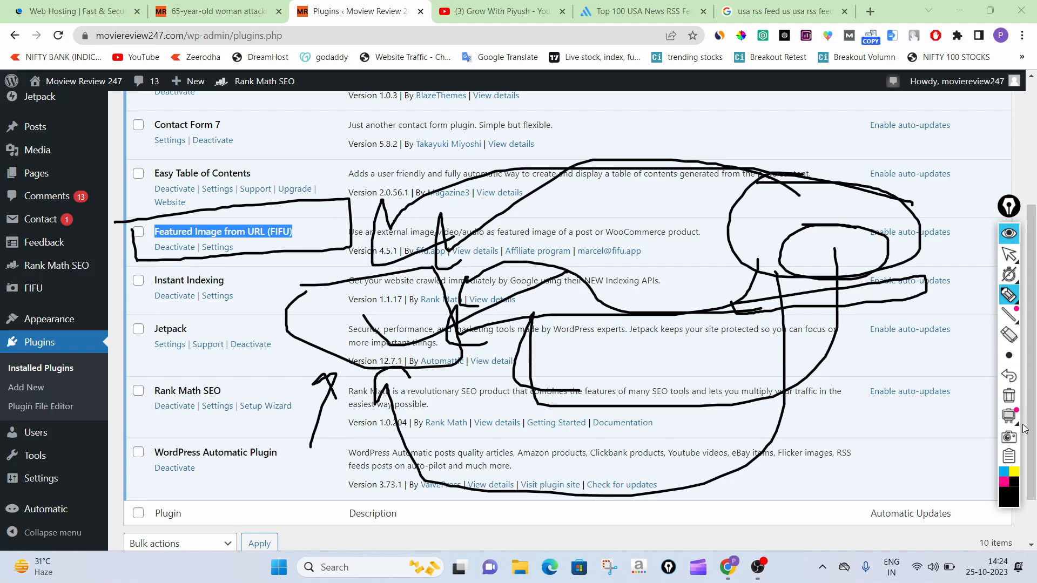
pyautogui.click(1009, 396)
pyautogui.click(1008, 233)
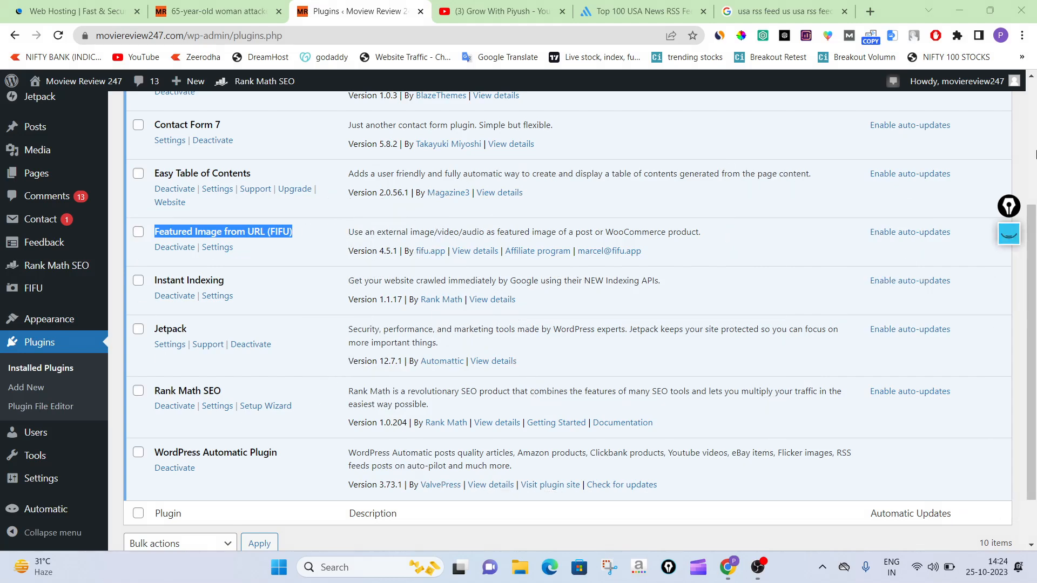
# - Point out the Instant Indexing plugin and look over the rest of the installed plugins
pyautogui.doubleClick(196, 281)
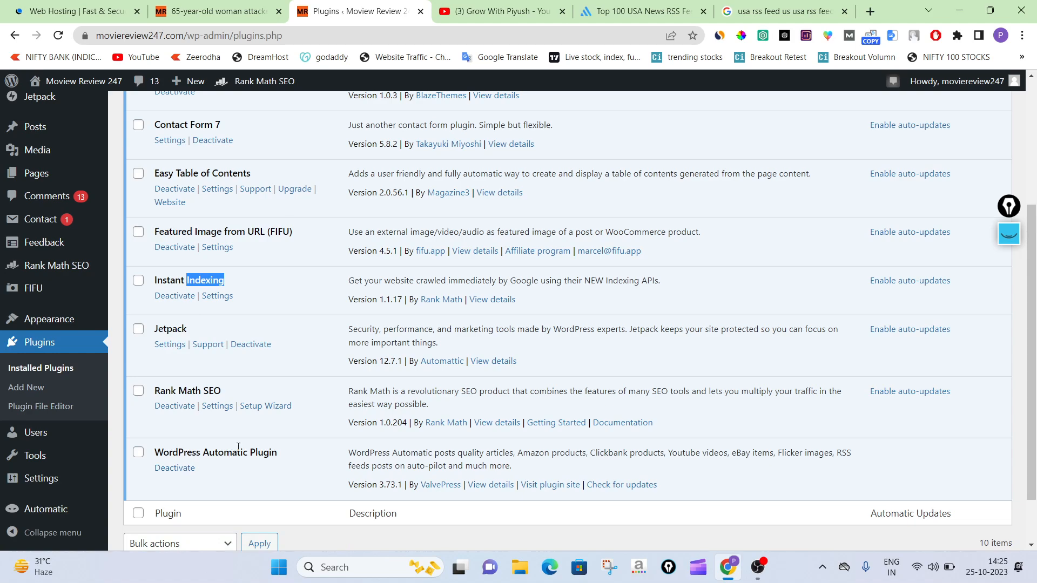
pyautogui.scroll(4, 250, 243)
pyautogui.scroll(-5, 245, 231)
pyautogui.scroll(4, 238, 279)
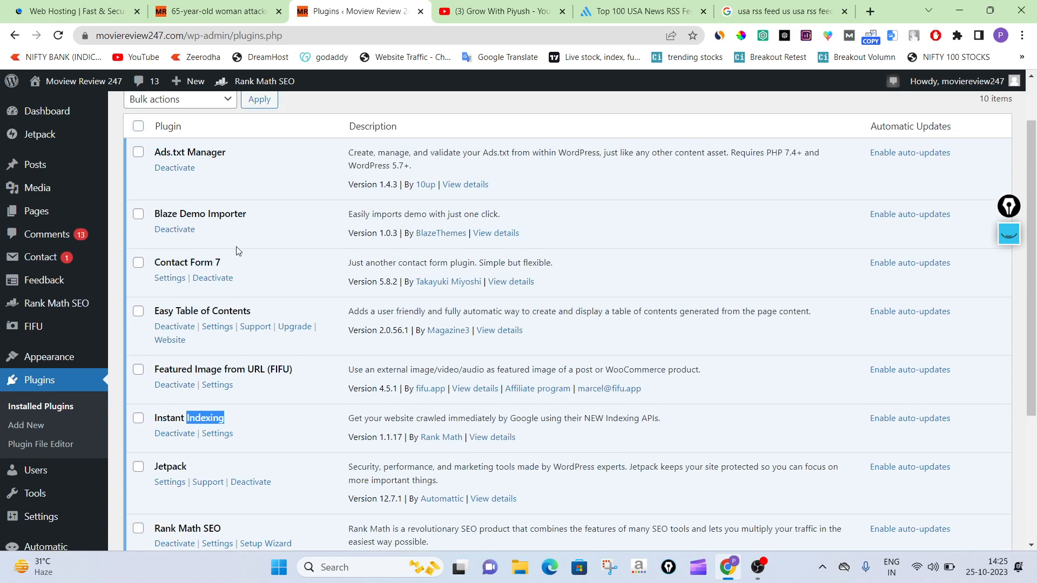
# - Open the list of all campaigns belonging to the WordPress Automatic Plugin
pyautogui.scroll(-4, 224, 296)
pyautogui.moveTo(86, 513)
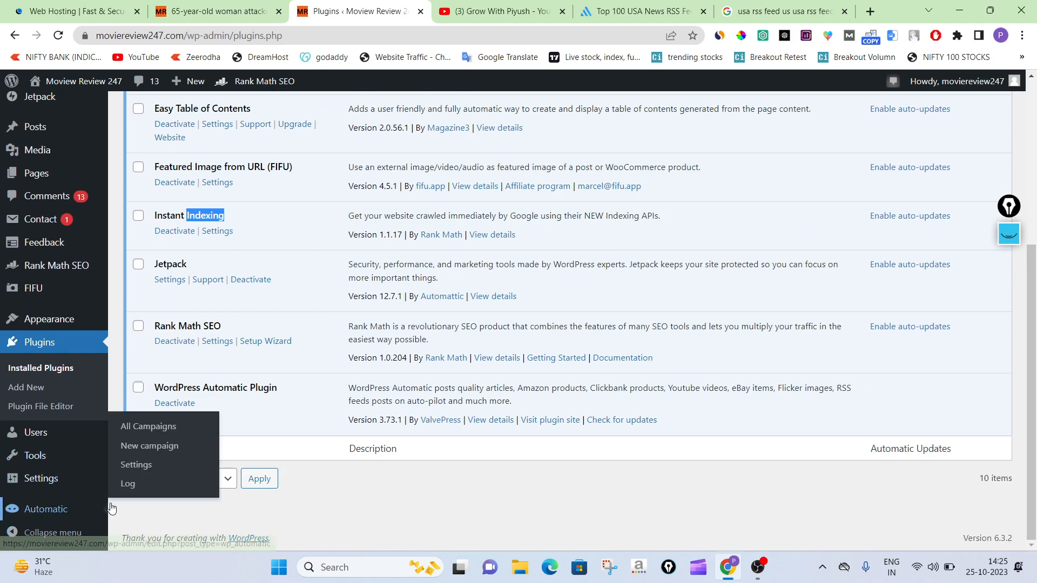
pyautogui.click(144, 425)
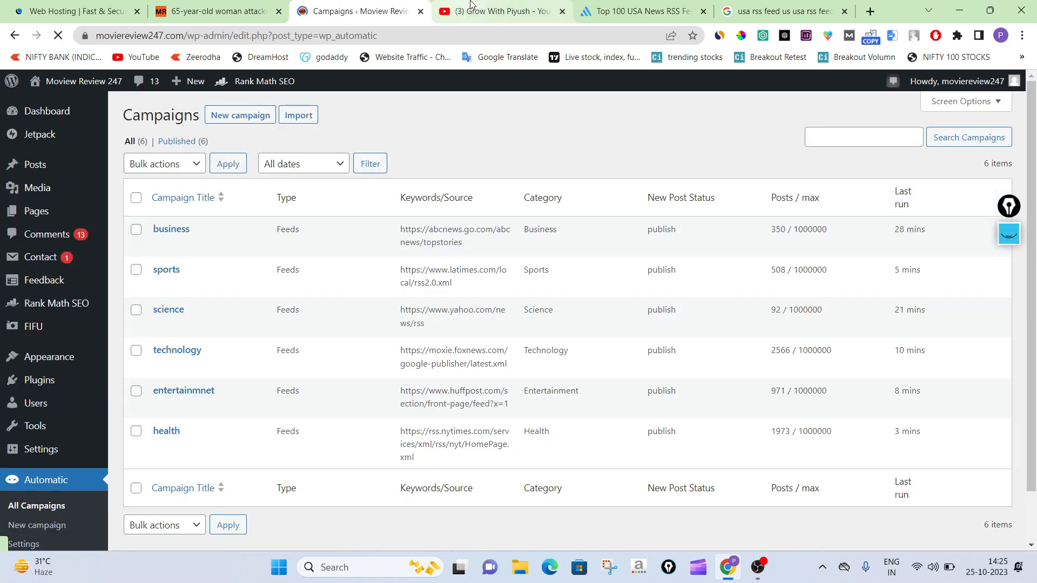
# - Switch to the YouTube channel page and look through its uploaded videos on blogging and AdSense approval
pyautogui.hotkey('ctrl', 'Tab')
pyautogui.scroll(3, 310, 304)
pyautogui.click(309, 305)
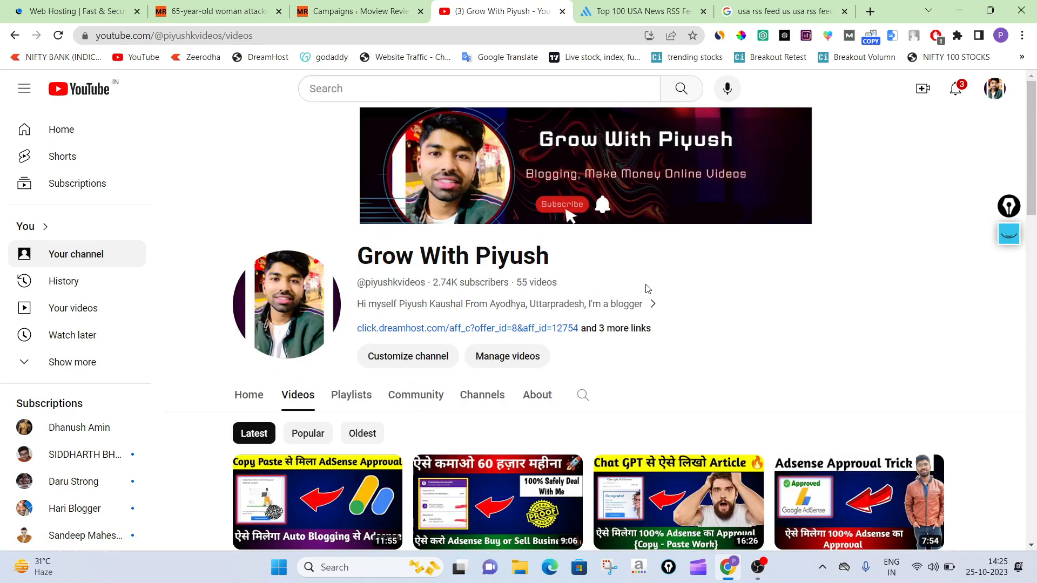
pyautogui.scroll(-10, 644, 290)
pyautogui.scroll(-3, 651, 286)
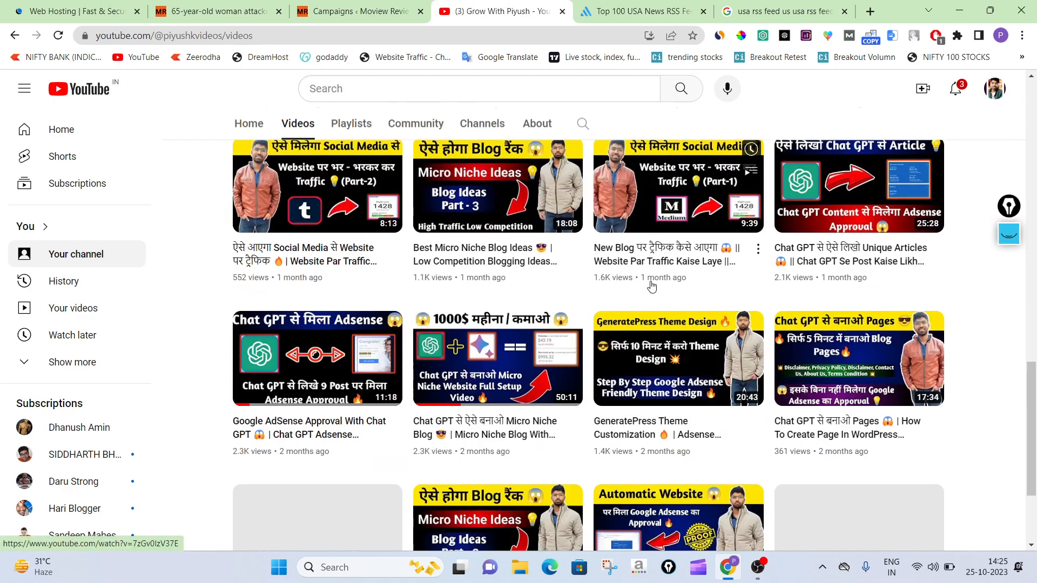
pyautogui.scroll(-3, 652, 286)
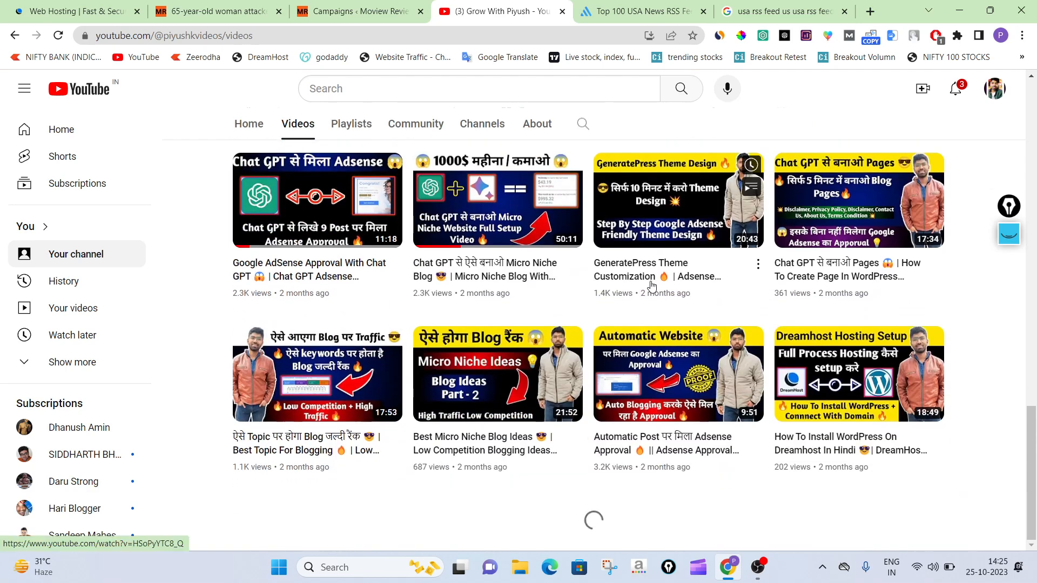
pyautogui.scroll(-5, 651, 283)
pyautogui.scroll(-2, 651, 280)
# - Draw two freehand boxes linked by arrows beside the YouTube videos, clear the drawings and close the annotation tools
pyautogui.click(1009, 233)
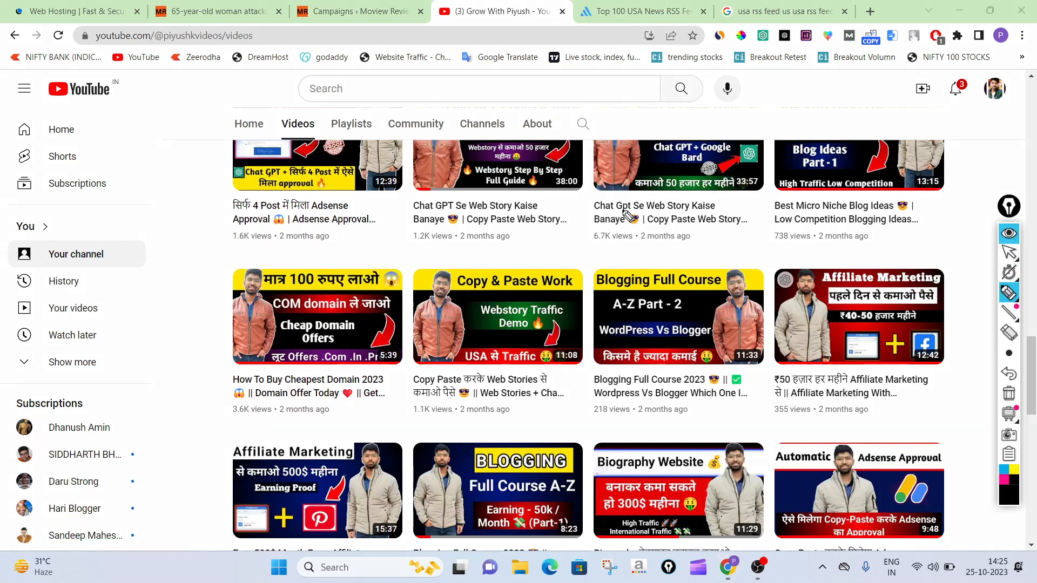
pyautogui.moveTo(65, 215)
pyautogui.mouseDown()
pyautogui.moveTo(12, 260)
pyautogui.moveTo(112, 199)
pyautogui.mouseUp()
pyautogui.moveTo(18, 313)
pyautogui.mouseDown()
pyautogui.moveTo(98, 312)
pyautogui.moveTo(60, 354)
pyautogui.moveTo(111, 431)
pyautogui.moveTo(44, 376)
pyautogui.mouseUp()
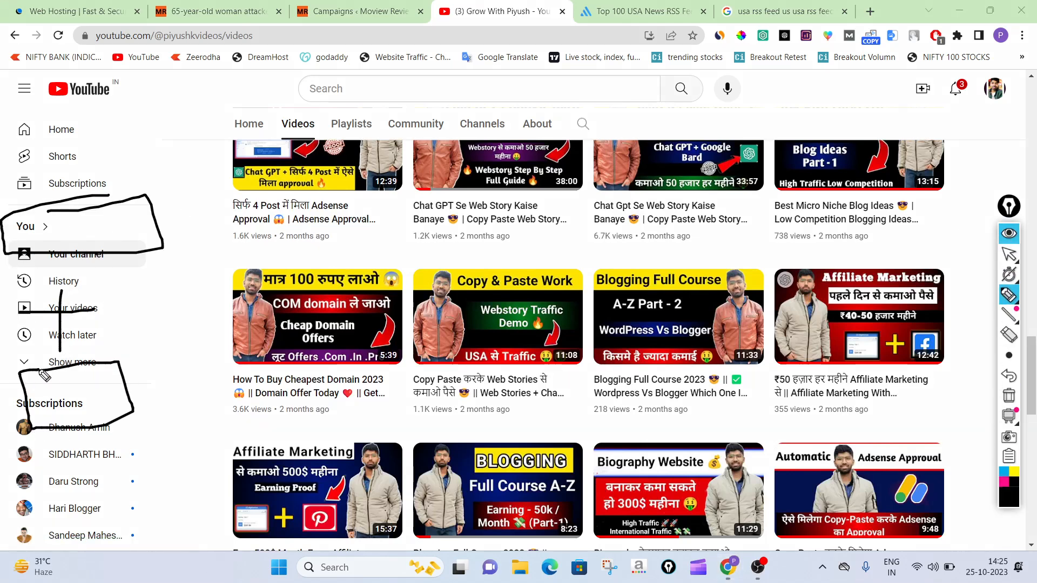
pyautogui.moveTo(112, 249)
pyautogui.mouseDown()
pyautogui.moveTo(113, 403)
pyautogui.moveTo(137, 263)
pyautogui.mouseUp()
pyautogui.moveTo(106, 380)
pyautogui.mouseDown()
pyautogui.moveTo(107, 402)
pyautogui.moveTo(187, 402)
pyautogui.mouseUp()
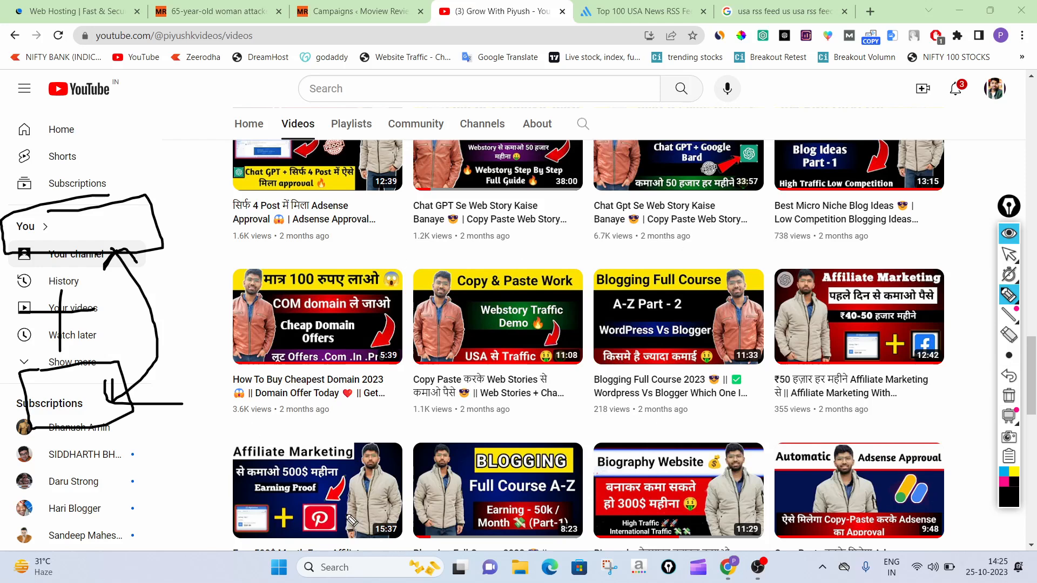
pyautogui.click(1009, 395)
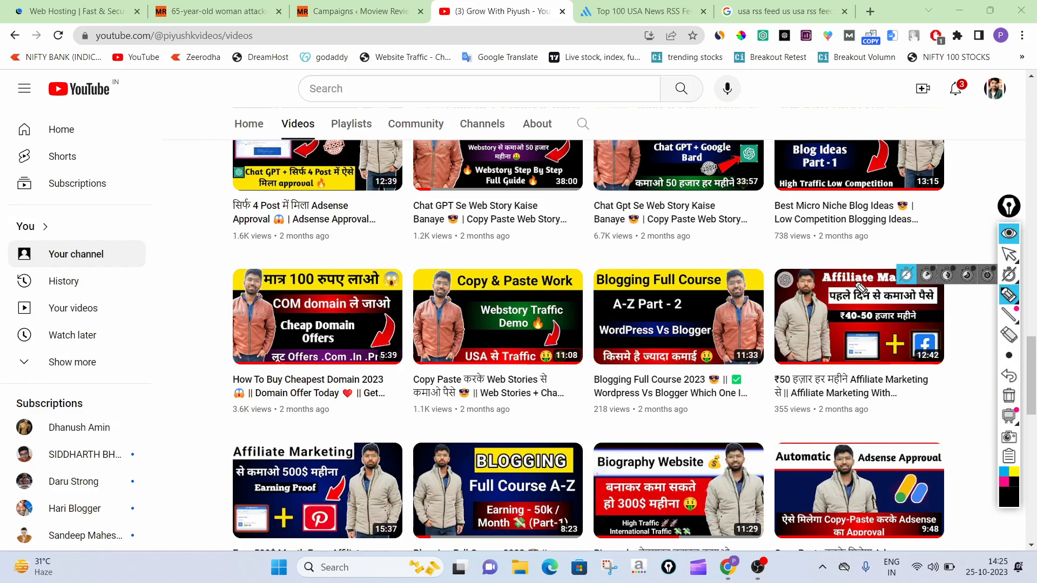
pyautogui.moveTo(1007, 360)
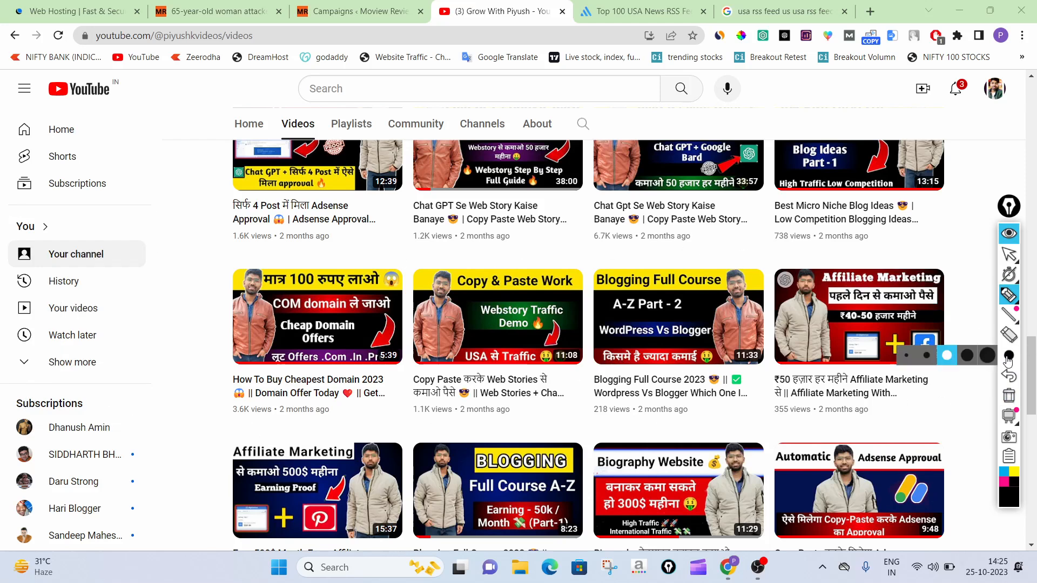
pyautogui.click(1009, 234)
# - Return to the WordPress campaigns list and start a new campaign titled "news"
pyautogui.click(356, 10)
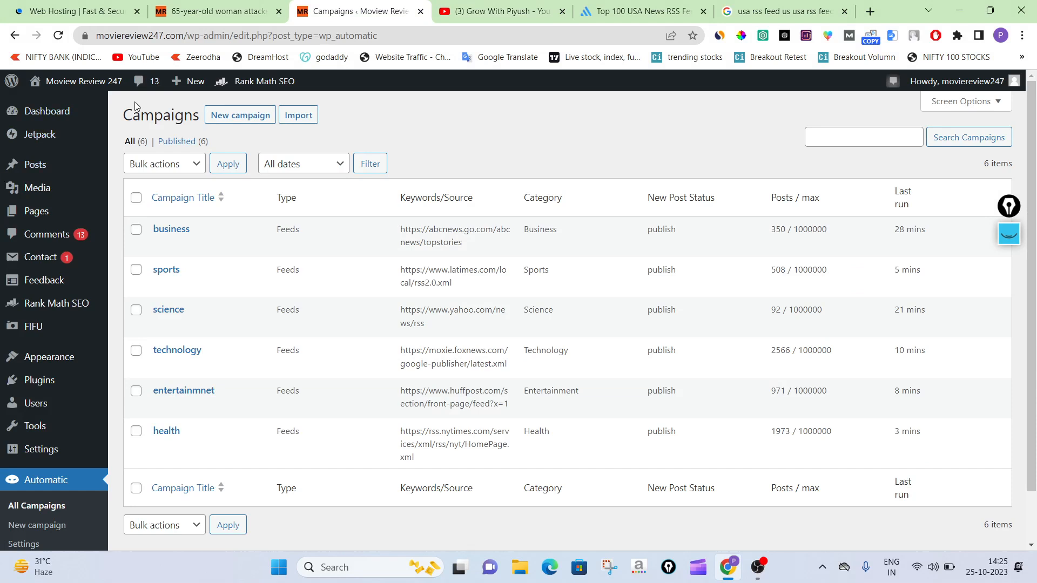
pyautogui.click(237, 117)
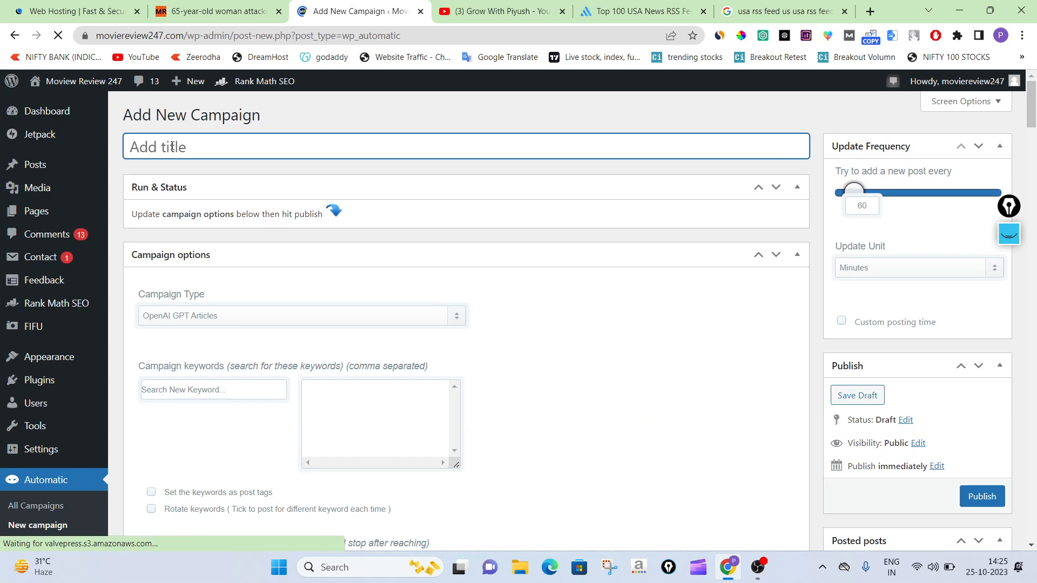
pyautogui.write('news')
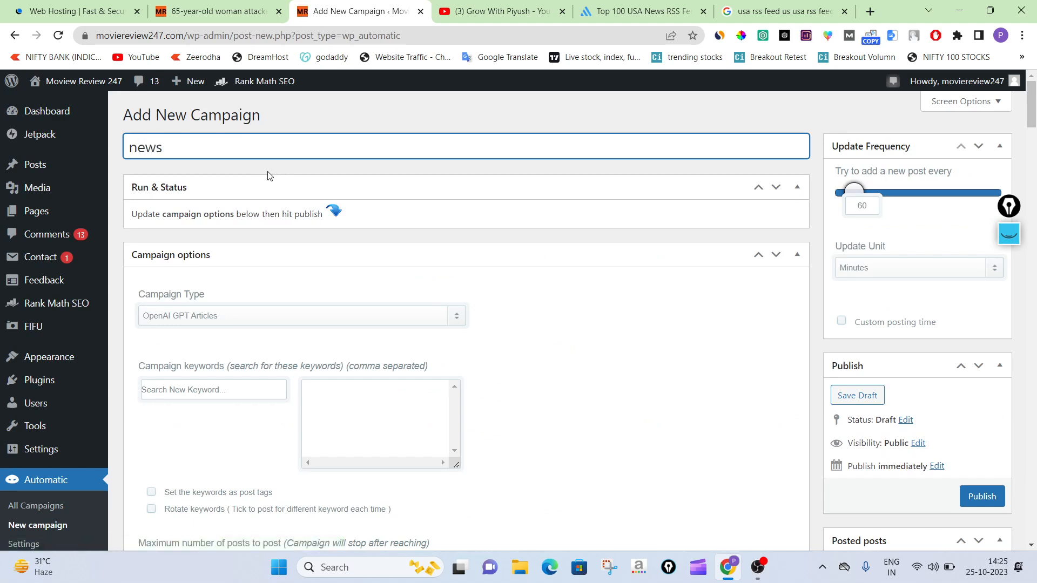
pyautogui.click(270, 175)
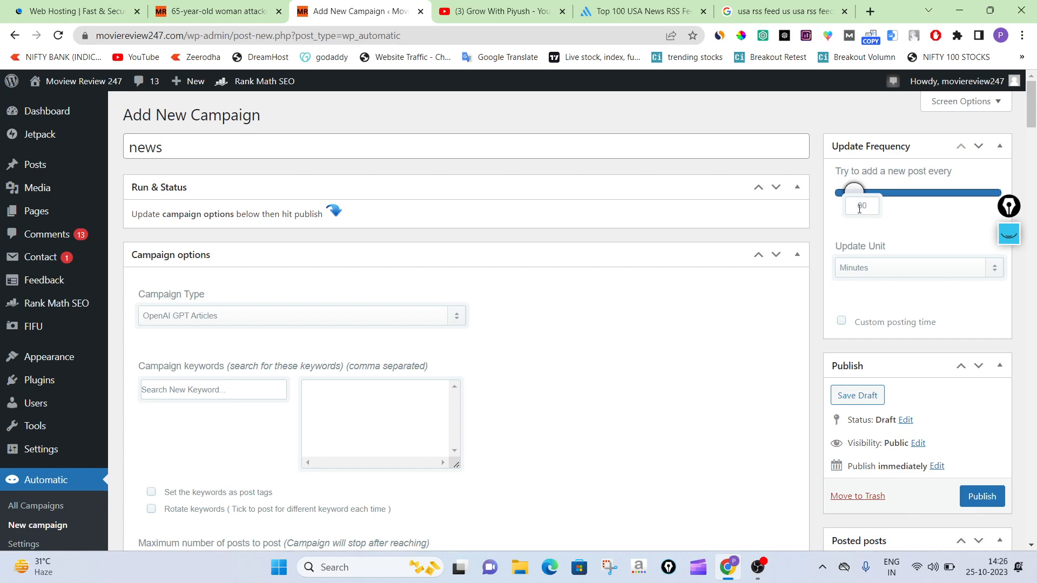
# - Try an update frequency of 46, check the available update units, and restore the interval to 60 minutes
pyautogui.moveTo(853, 193)
pyautogui.mouseDown()
pyautogui.moveTo(841, 193)
pyautogui.moveTo(853, 193)
pyautogui.mouseUp()
pyautogui.click(862, 271)
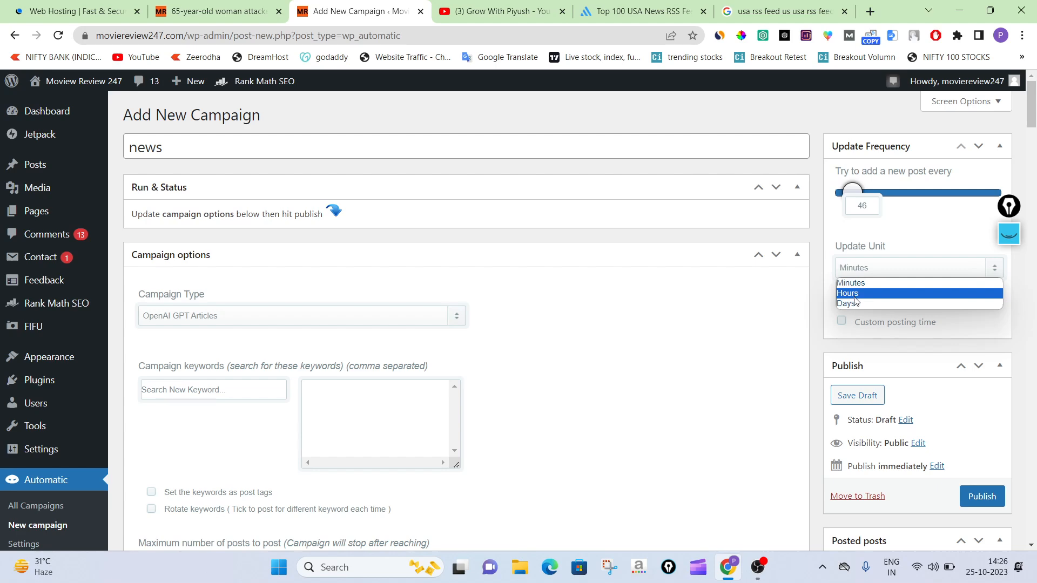
pyautogui.click(863, 208)
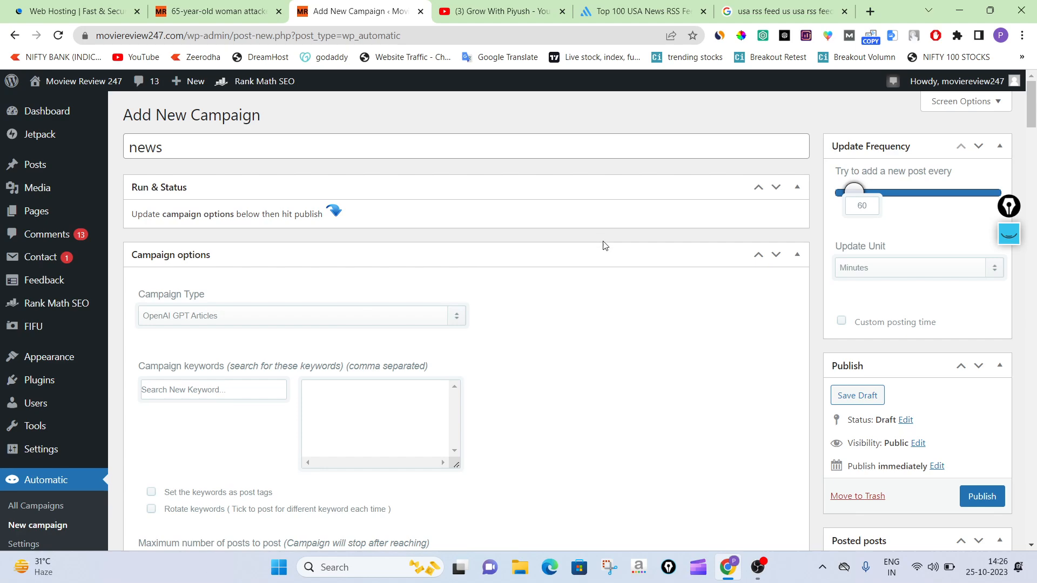
# - Set the campaign type to Feeds and the maximum number of posts to 1000000
pyautogui.click(198, 318)
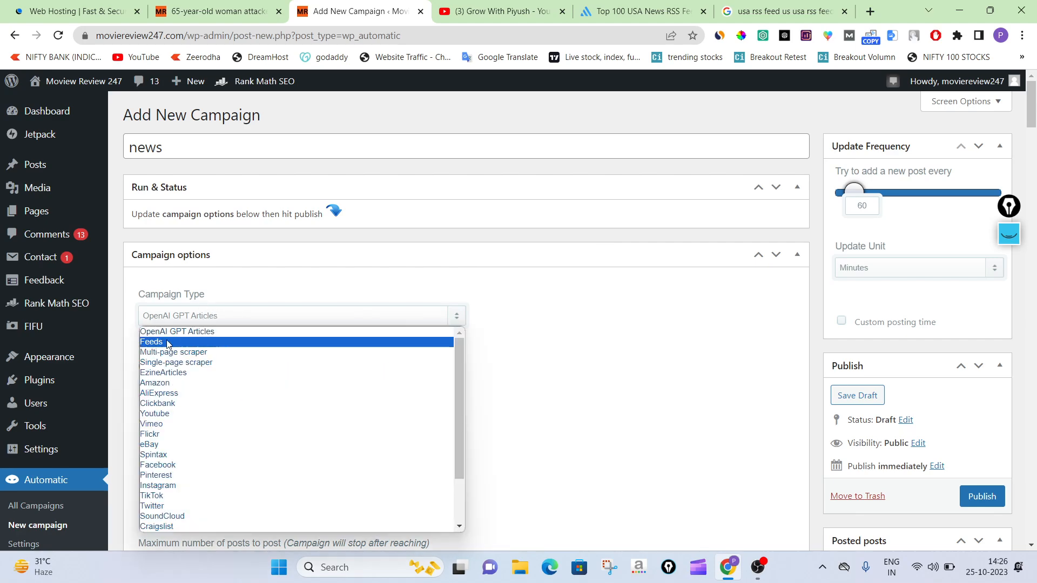
pyautogui.click(190, 343)
pyautogui.scroll(-2, 354, 246)
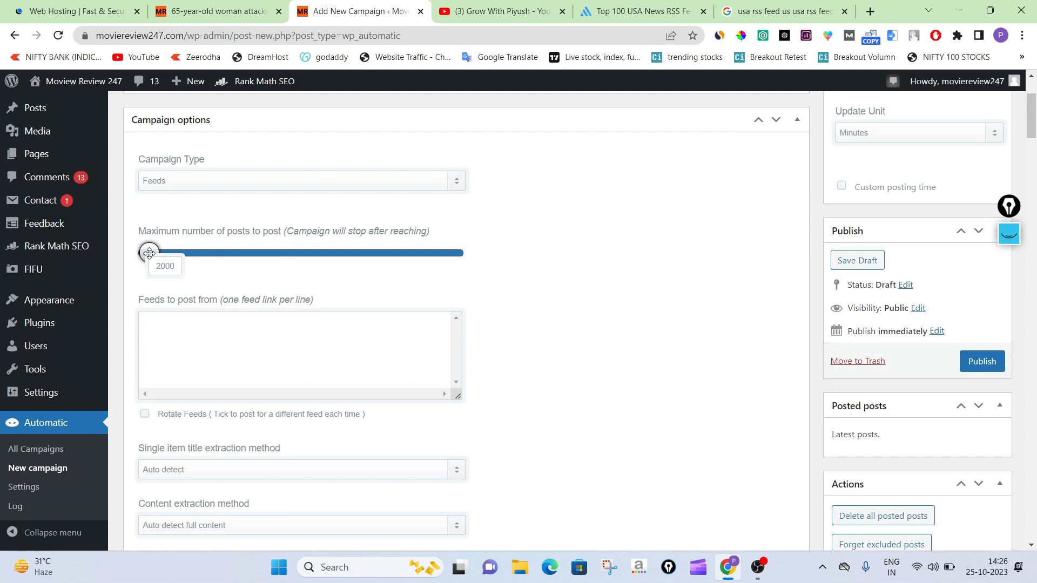
pyautogui.moveTo(149, 252); pyautogui.dragTo(486, 222)
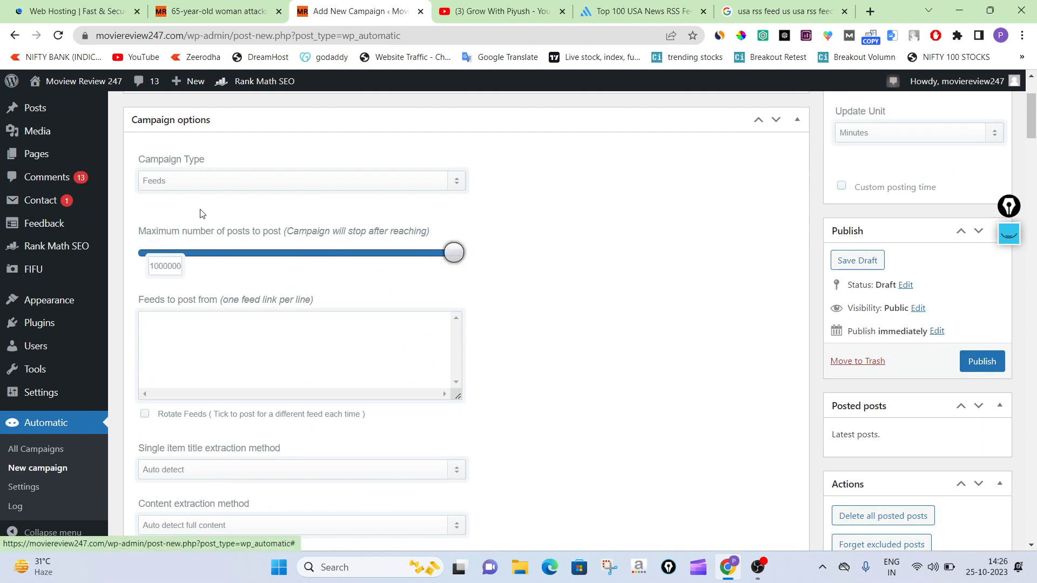
# - View FeedSpot's Top 100 USA News RSS Feeds page and highlight the Google query "usa rss feed" that leads to it
pyautogui.click(624, 8)
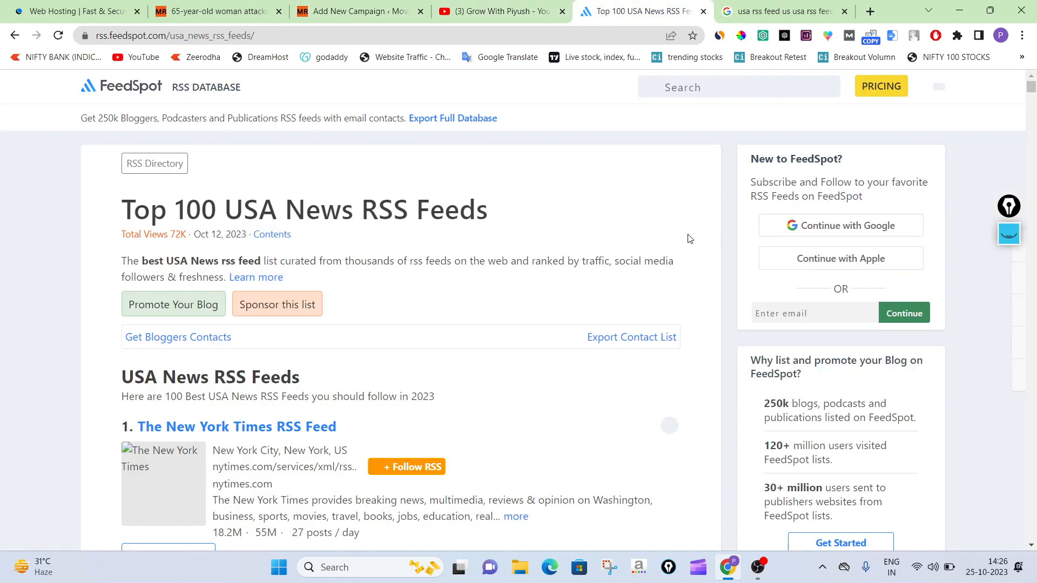
pyautogui.click(783, 11)
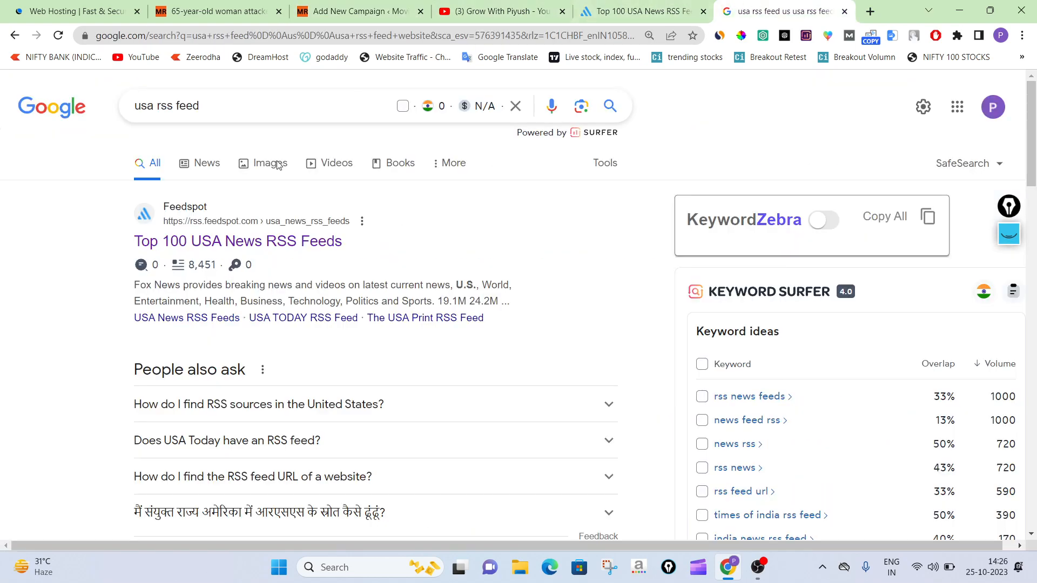
pyautogui.moveTo(200, 106); pyautogui.dragTo(135, 101)
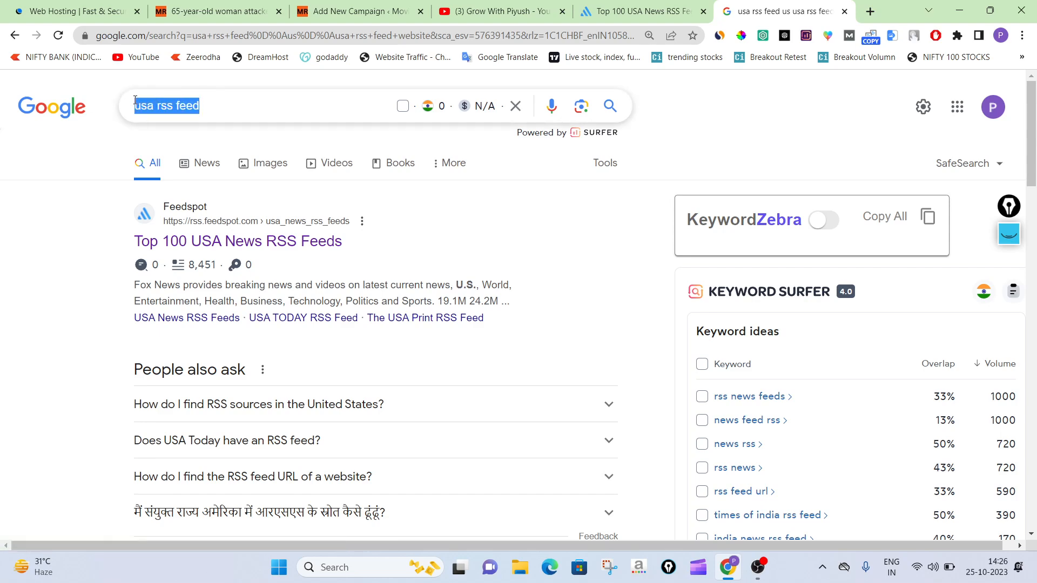
# - Search Google for "tech rss feed" as an example of finding feeds for another niche
pyautogui.click(48, 212)
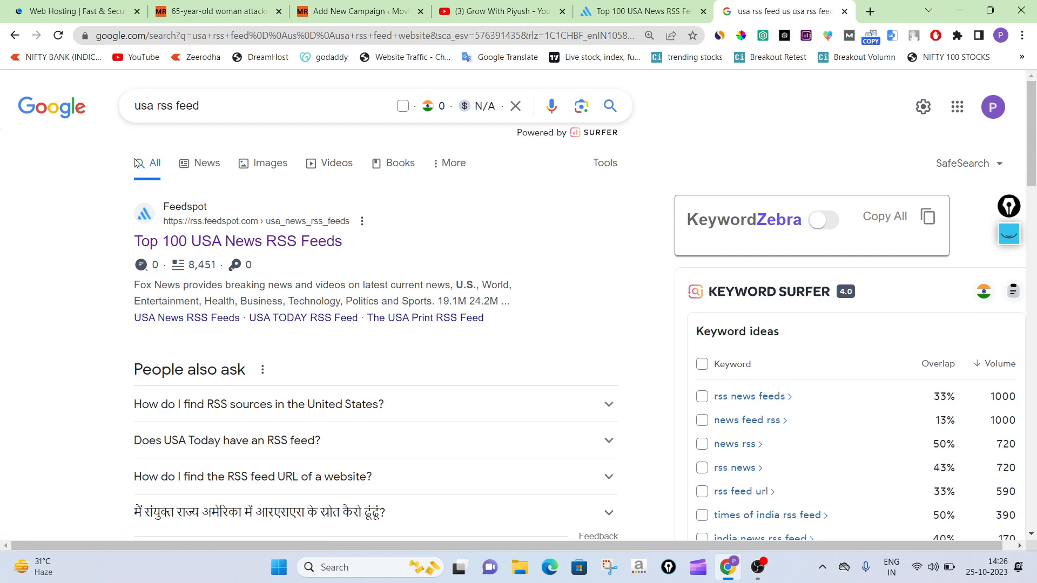
pyautogui.doubleClick(149, 106)
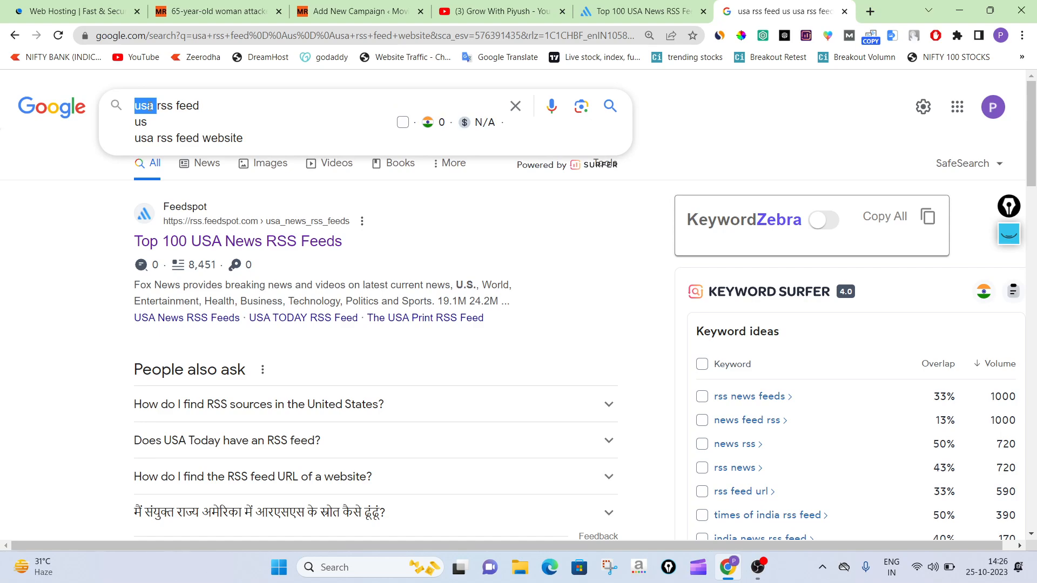
pyautogui.write('tech')
pyautogui.press('Return')
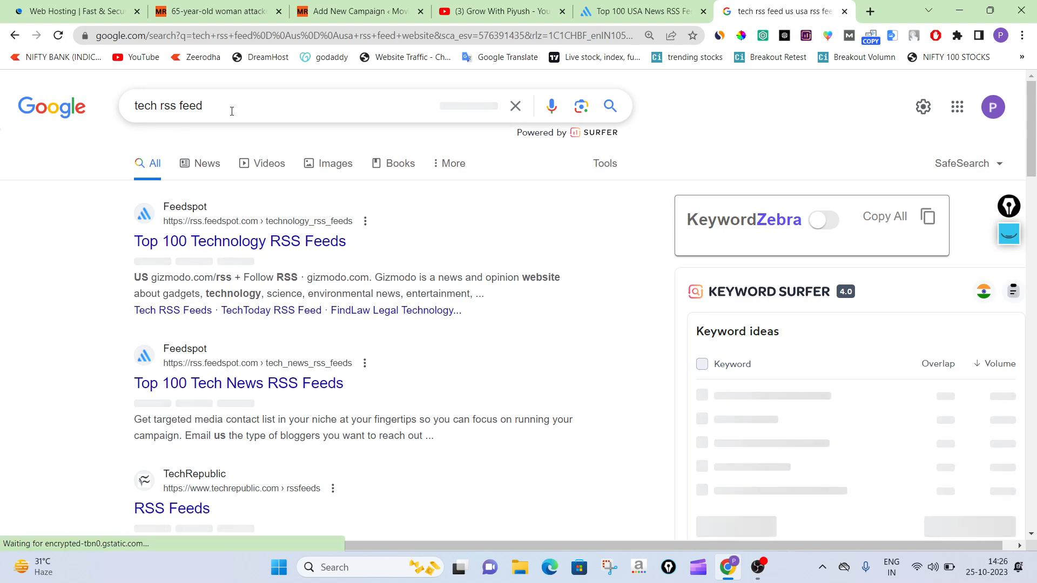
# - Return to FeedSpot's Top 100 USA News RSS Feeds list and skim its entries
pyautogui.click(607, 4)
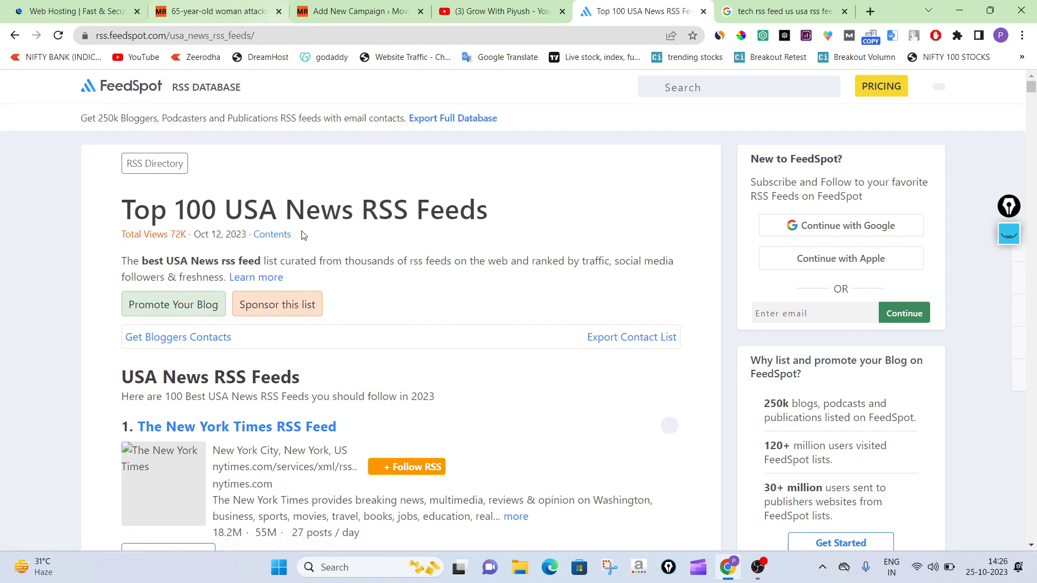
pyautogui.scroll(-20, 453, 232)
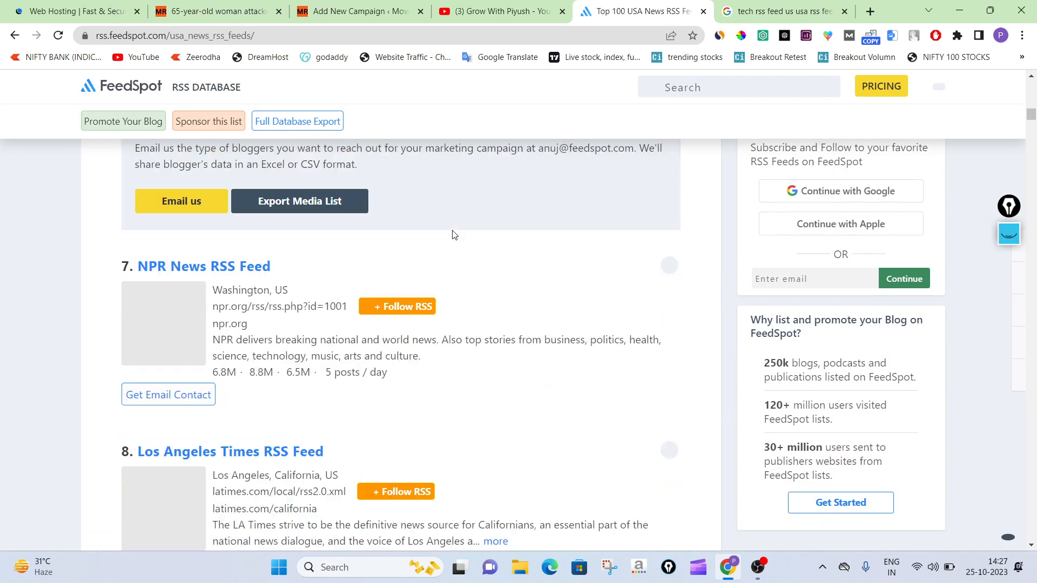
pyautogui.scroll(-20, 453, 235)
pyautogui.scroll(20, 650, 215)
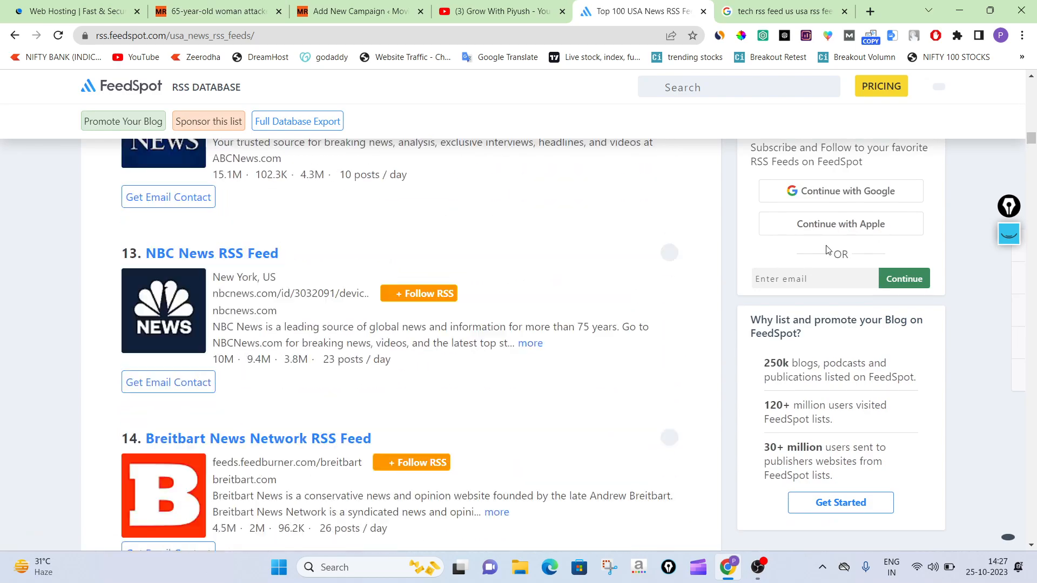
pyautogui.scroll(20, 551, 273)
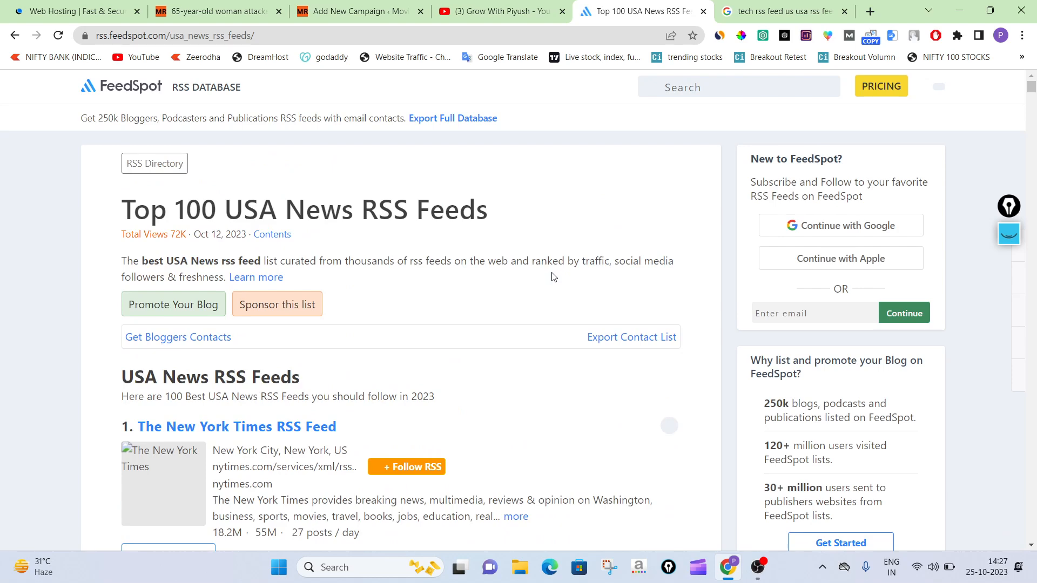
pyautogui.scroll(-4, 453, 243)
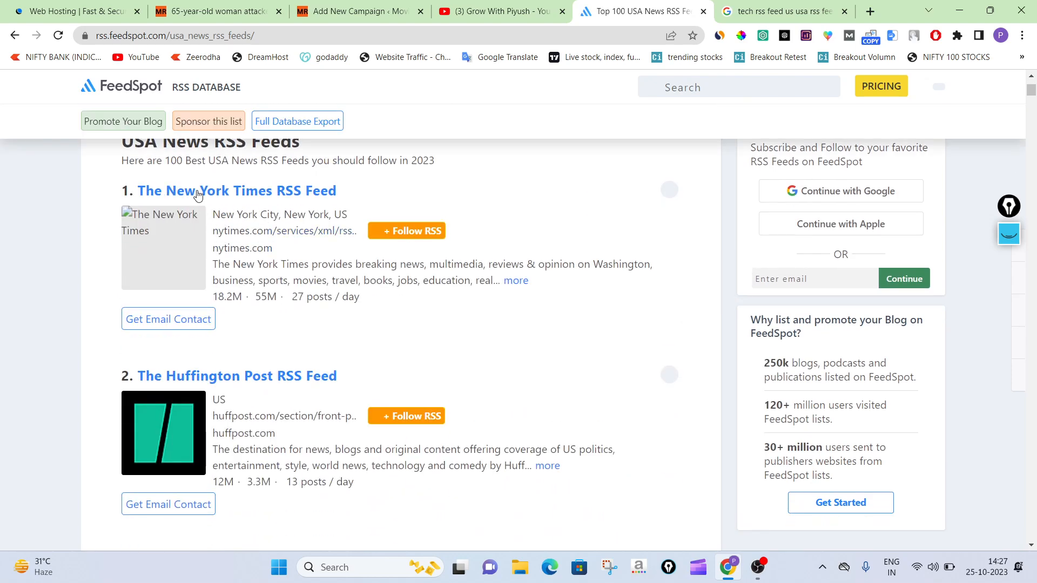
# - Open The New York Times, Huffington Post and Fox News feed links from the list and look over the feed pages
pyautogui.click(279, 232)
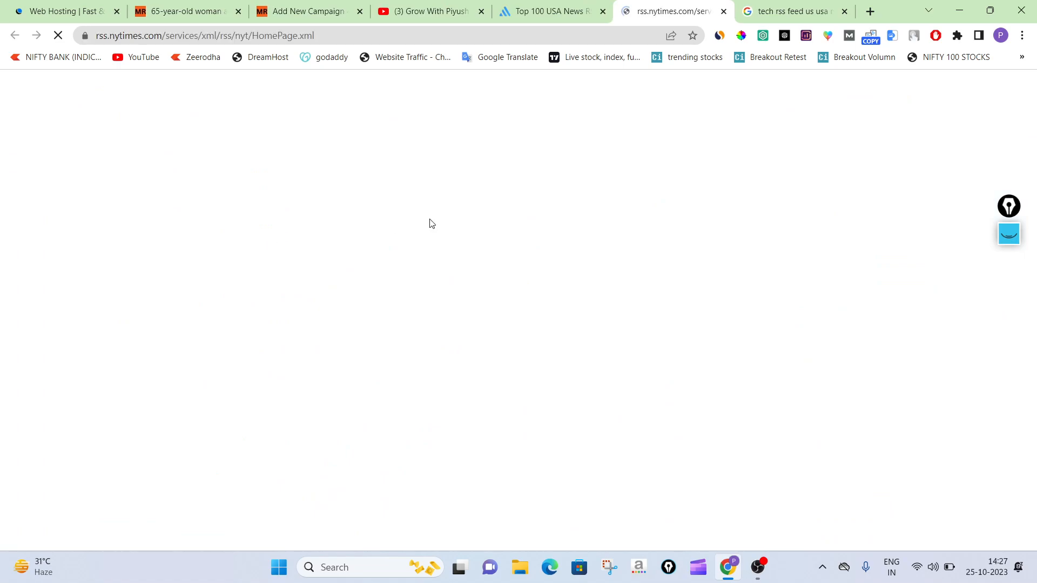
pyautogui.click(549, 11)
pyautogui.scroll(-2, 224, 294)
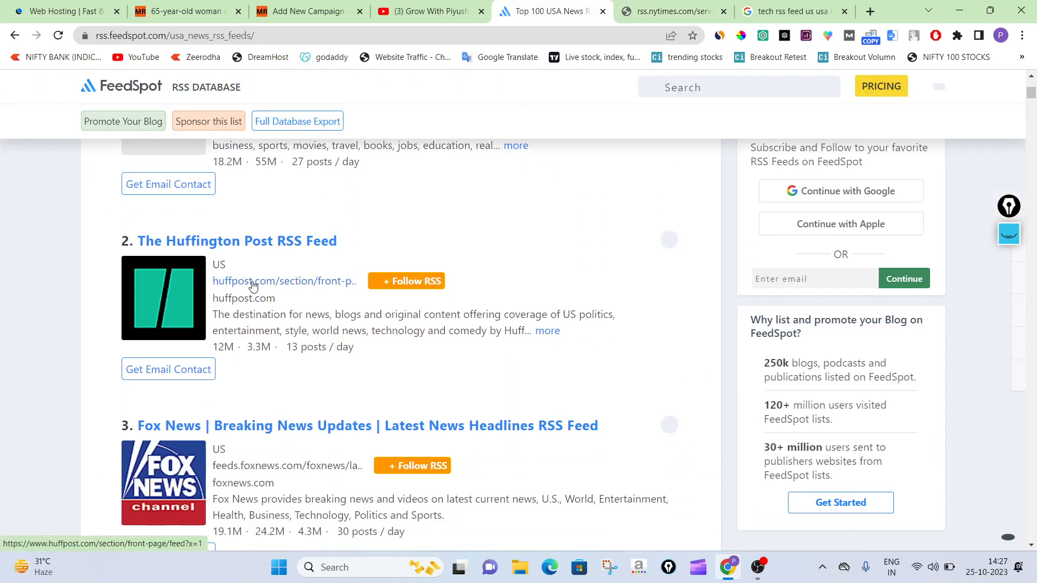
pyautogui.click(251, 287)
pyautogui.click(498, 9)
pyautogui.scroll(-1, 301, 324)
pyautogui.scroll(-2, 301, 324)
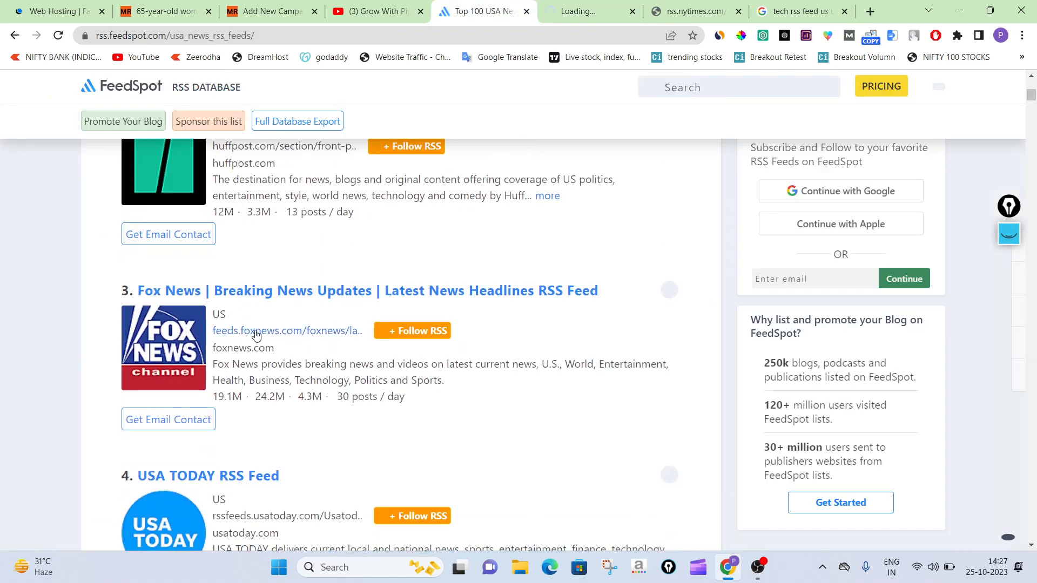
pyautogui.click(259, 331)
pyautogui.click(602, 7)
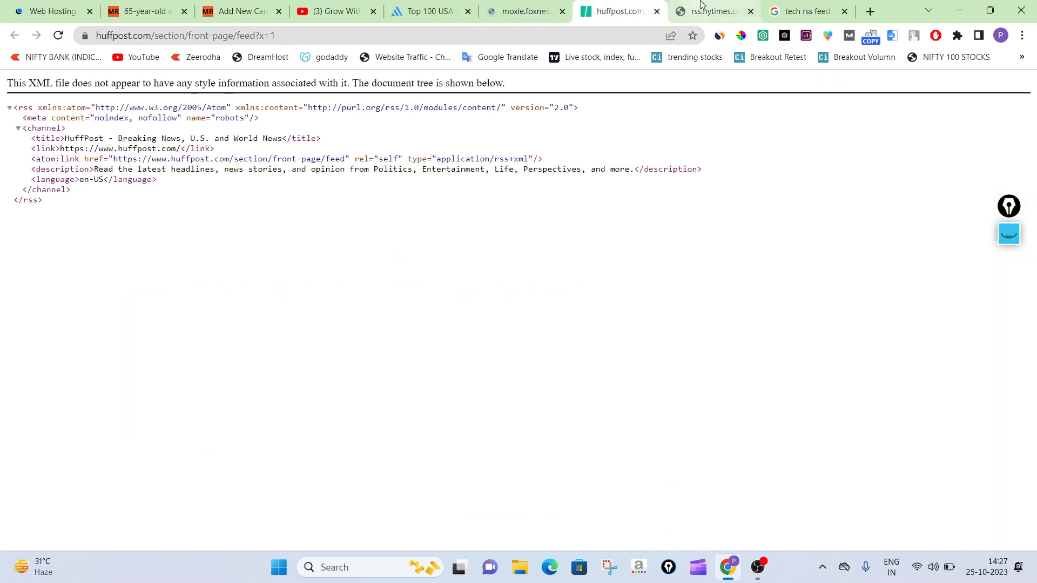
pyautogui.click(709, 11)
pyautogui.click(521, 11)
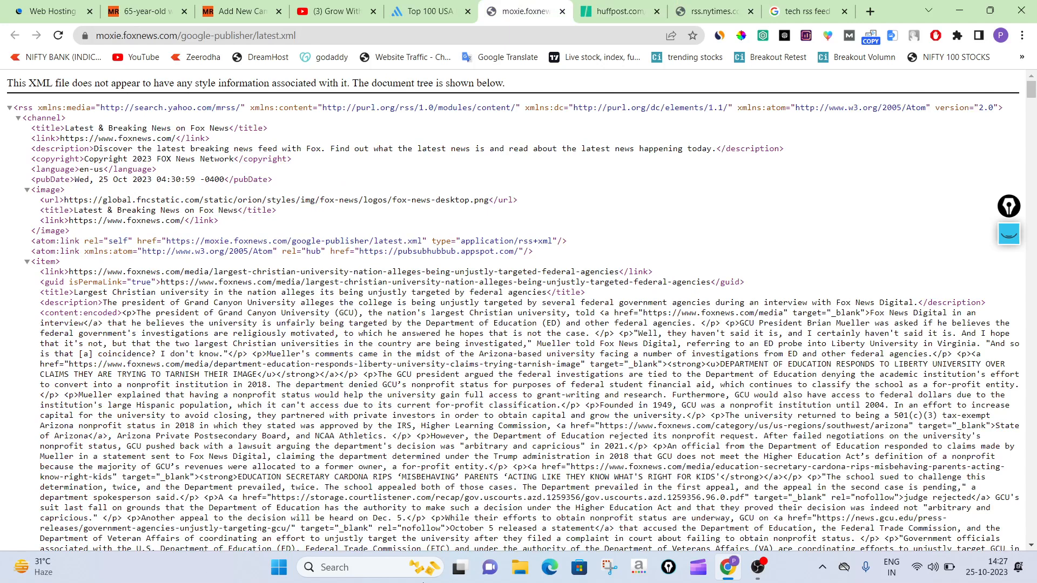
pyautogui.moveTo(327, 36); pyautogui.dragTo(81, 45)
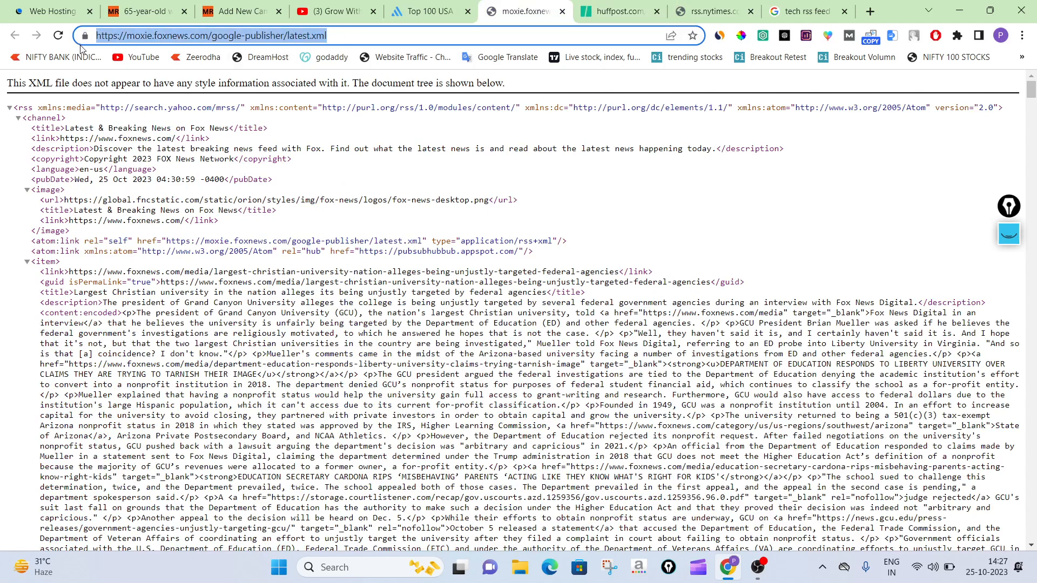
pyautogui.rightClick(198, 36)
pyautogui.click(232, 118)
pyautogui.click(254, 8)
pyautogui.rightClick(180, 326)
pyautogui.click(216, 201)
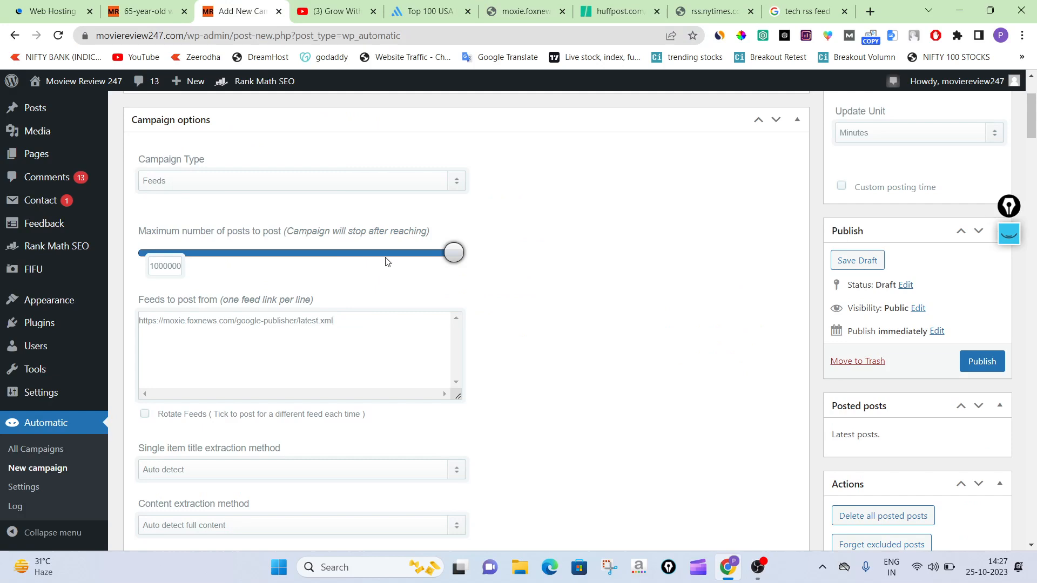
# - Set the single item title extraction method to Visual Selector and try to load a Fox News article for element picking
pyautogui.scroll(-2, 357, 286)
pyautogui.click(202, 336)
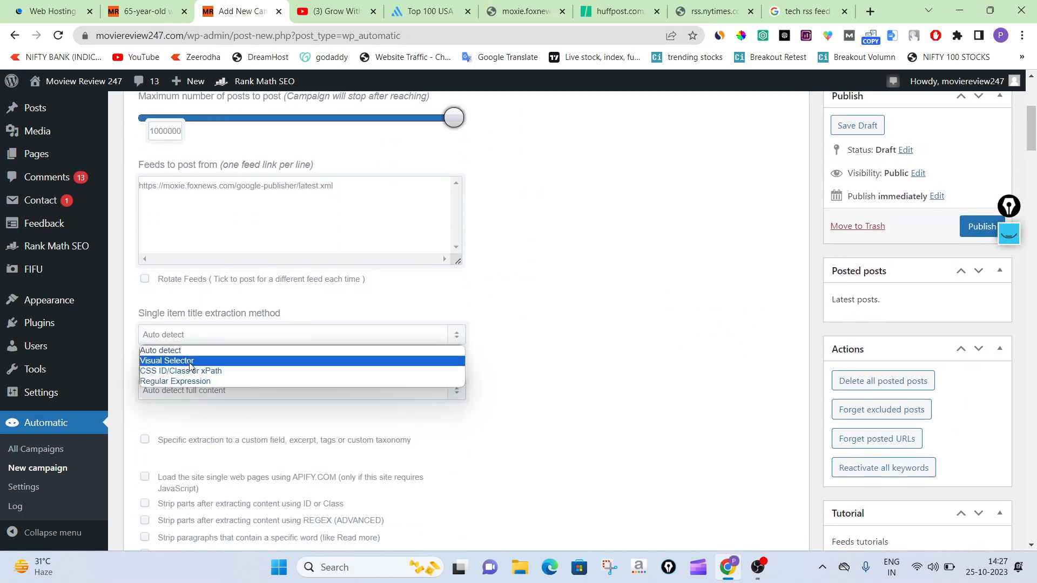
pyautogui.click(190, 362)
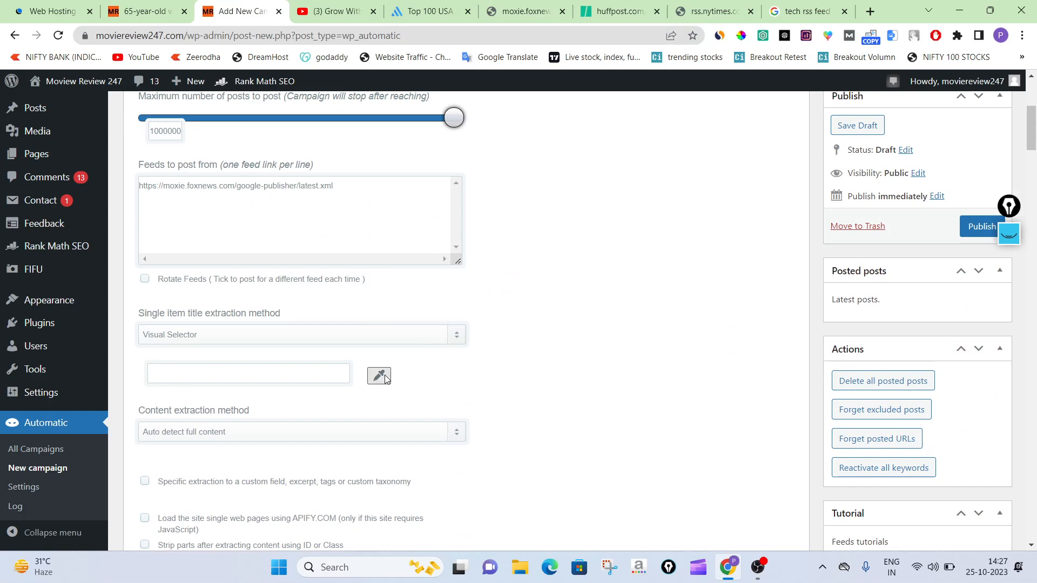
pyautogui.click(380, 377)
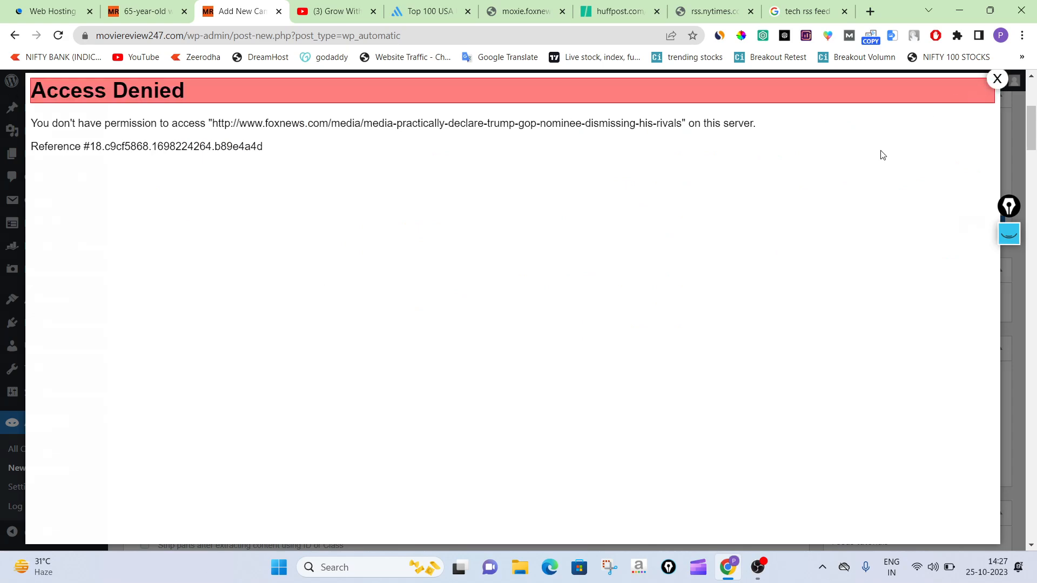
pyautogui.click(997, 79)
pyautogui.click(381, 376)
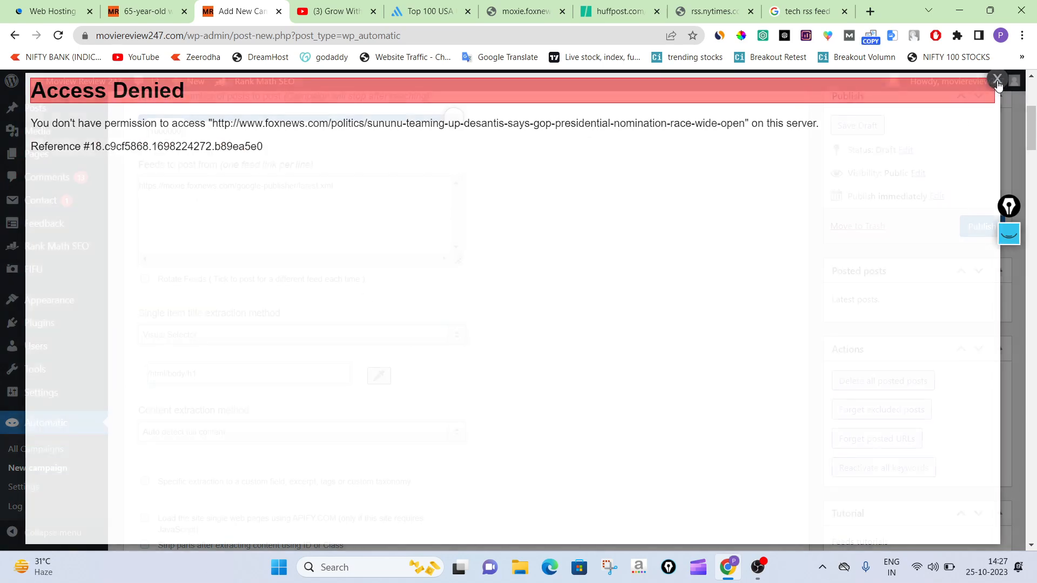
pyautogui.click(997, 79)
pyautogui.click(606, 8)
pyautogui.hotkey('ctrl', 'Tab')
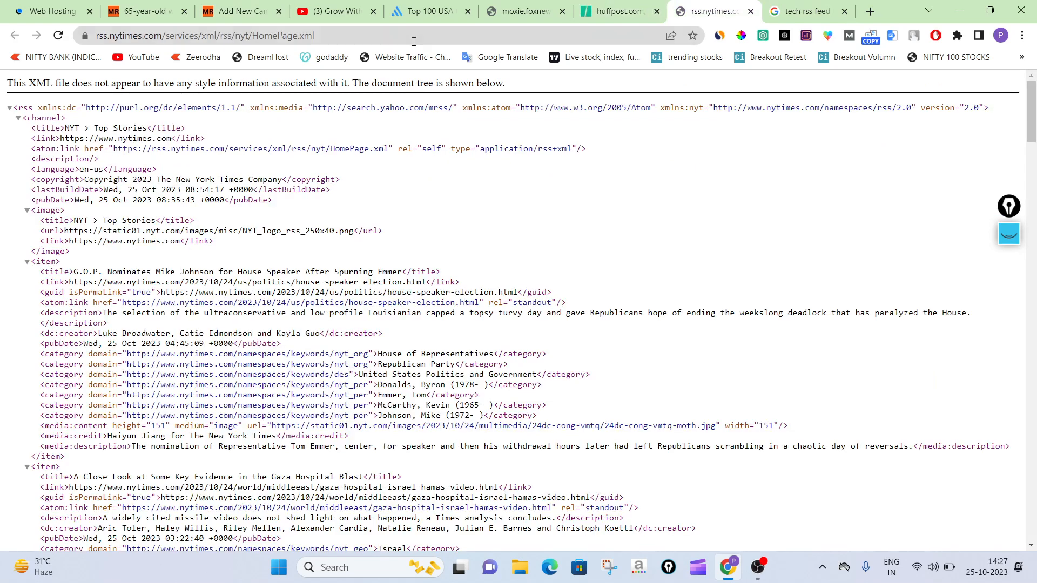
pyautogui.click(413, 28)
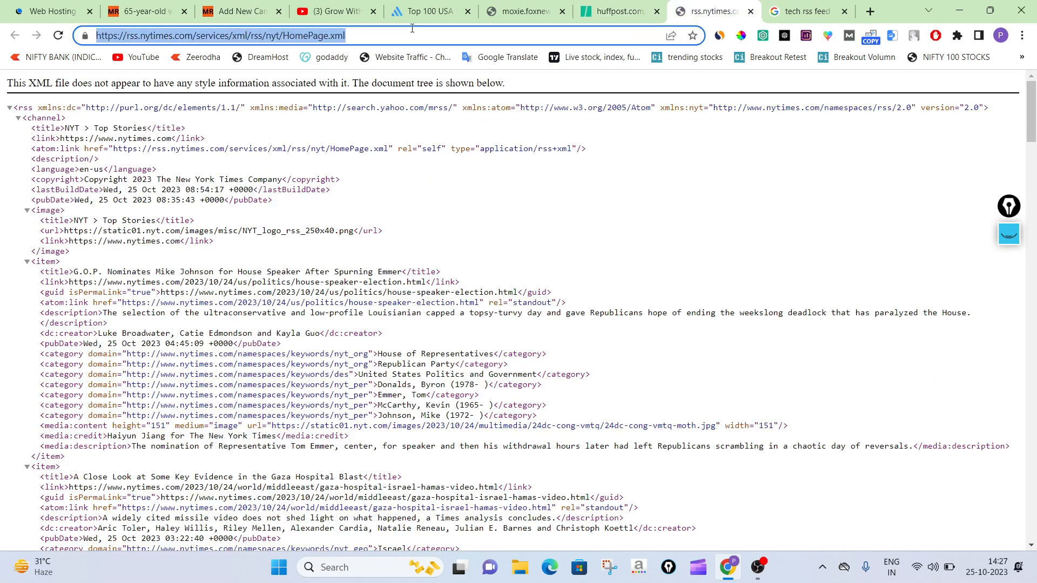
pyautogui.click(249, 11)
pyautogui.click(273, 217)
pyautogui.hotkey('ctrl', 'a')
pyautogui.hotkey('ctrl', 'v')
# - Load a New York Times article in the visual selector and pick its main headline as the title element
pyautogui.click(379, 375)
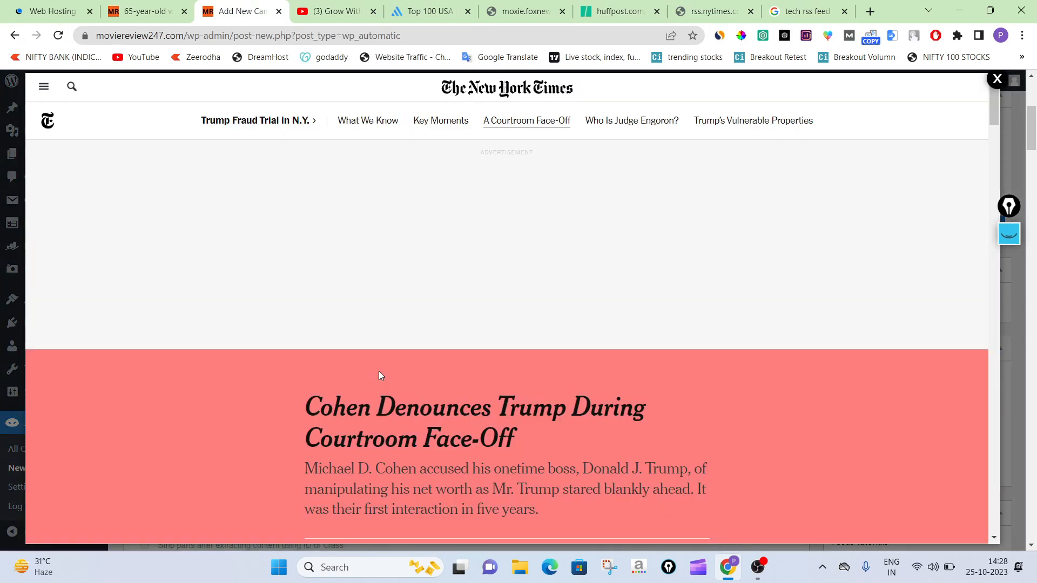
pyautogui.scroll(-3, 510, 145)
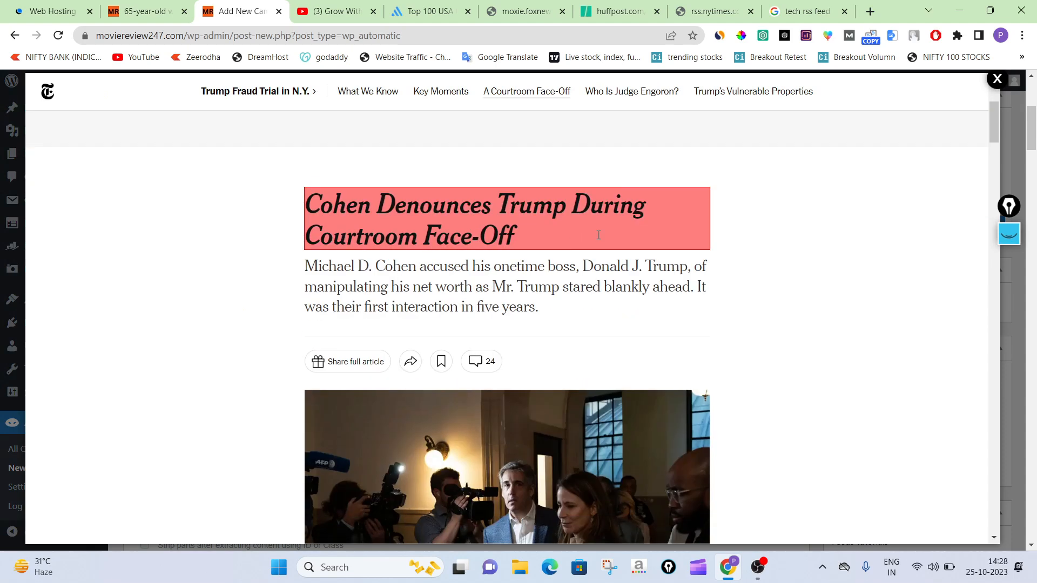
pyautogui.scroll(1, 681, 204)
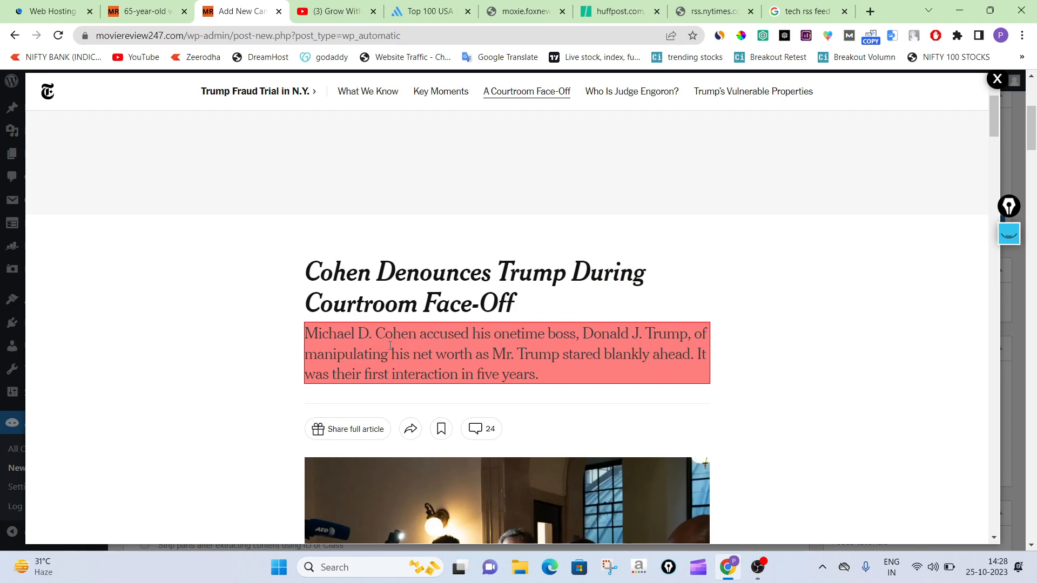
pyautogui.scroll(-2, 400, 349)
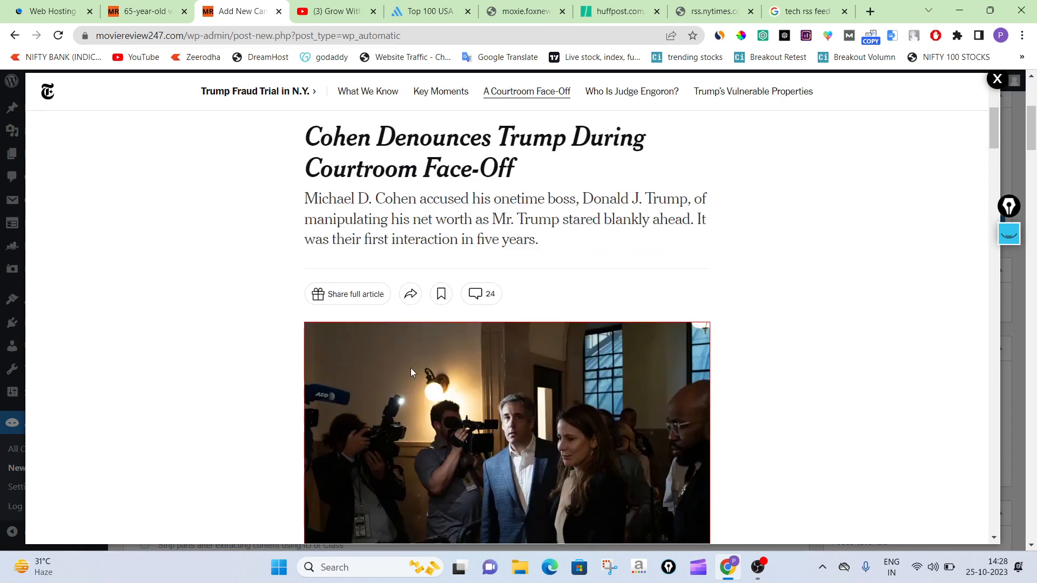
pyautogui.scroll(-3, 452, 477)
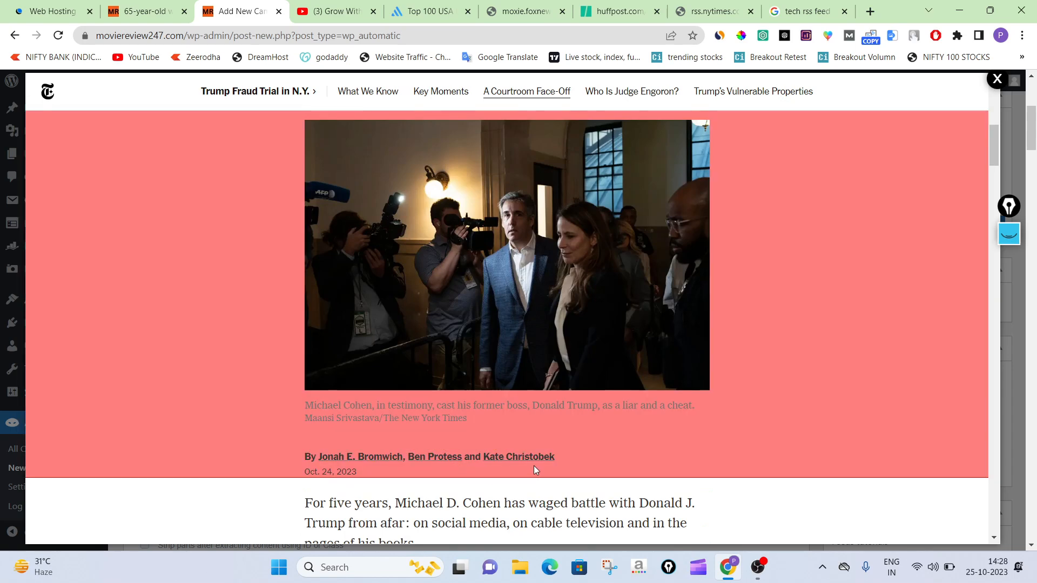
pyautogui.scroll(6, 547, 384)
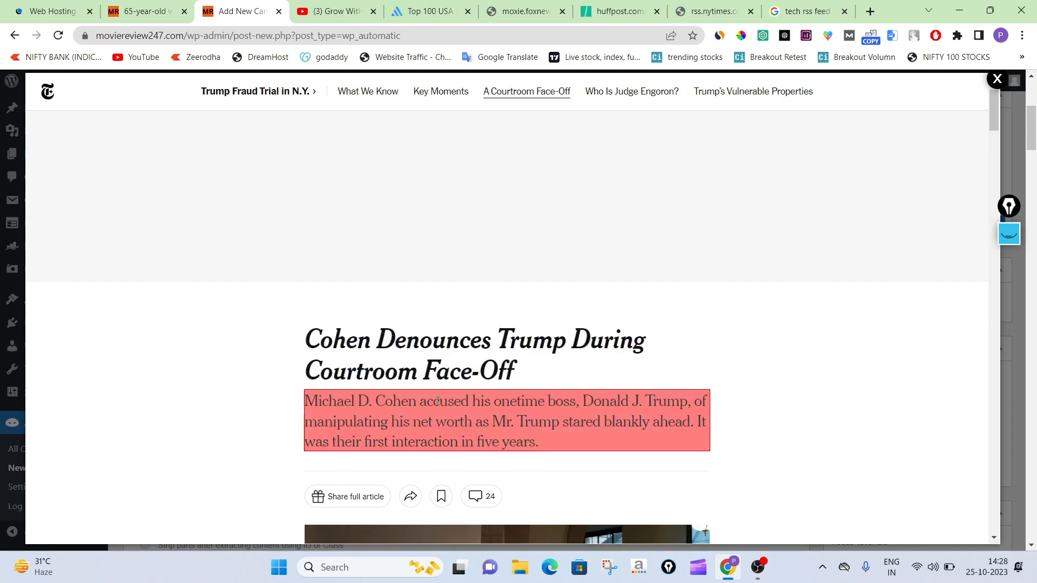
pyautogui.click(425, 344)
# - Enable skipping posts with no content and posts without images in the campaign options
pyautogui.scroll(-2, 266, 241)
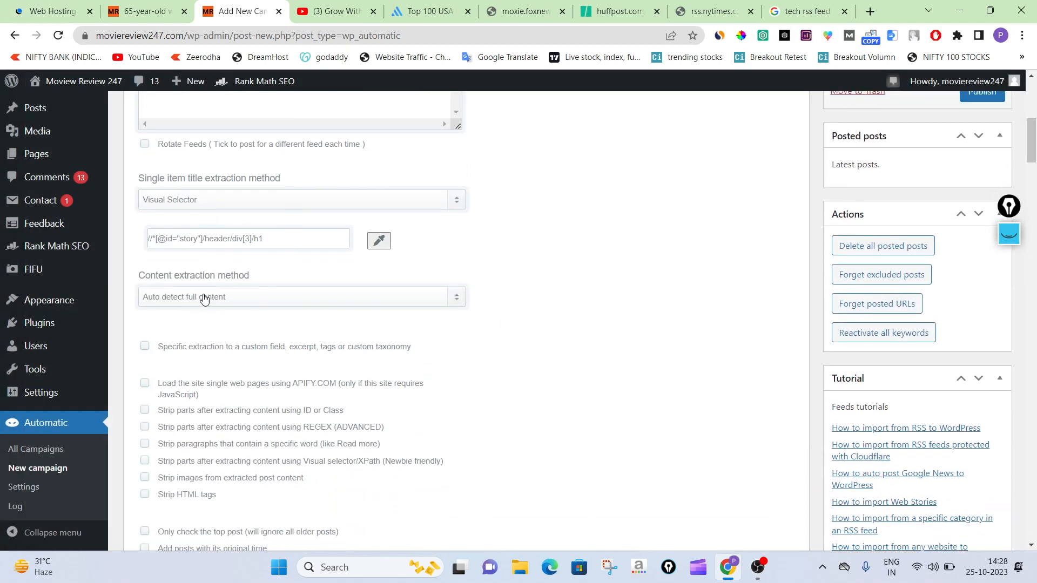
pyautogui.scroll(-3, 214, 202)
pyautogui.scroll(-3, 253, 203)
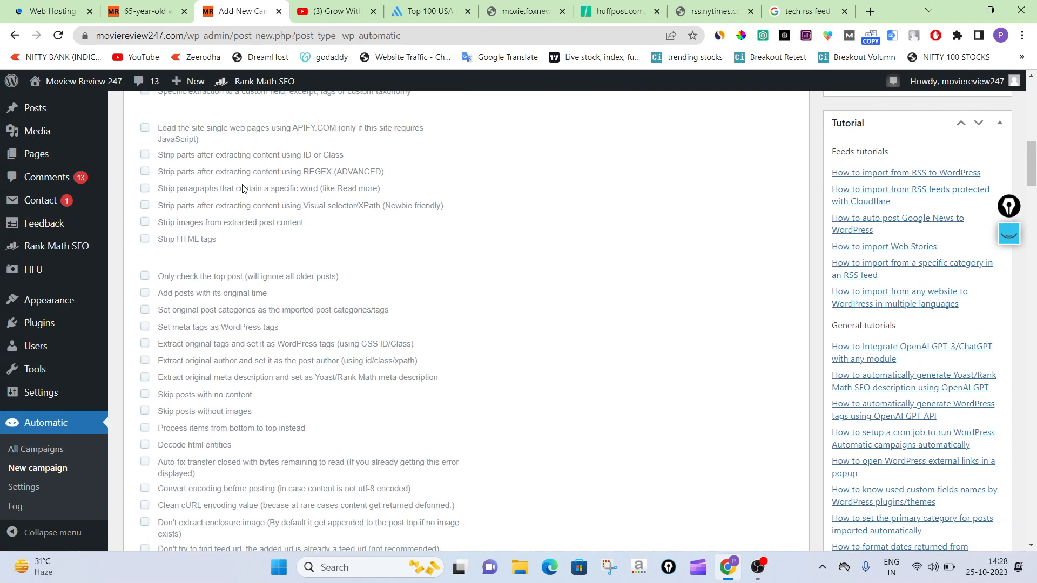
pyautogui.click(144, 379)
pyautogui.scroll(-2, 301, 308)
pyautogui.scroll(-1, 301, 308)
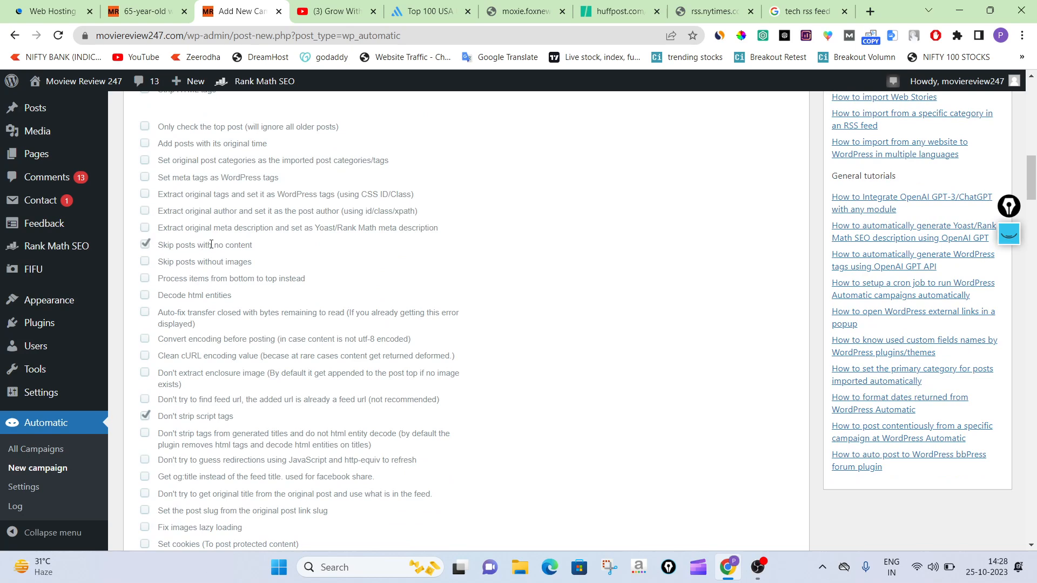
pyautogui.click(146, 263)
# - Set the post title template to "[original_title] - Movie Review 247", adapting the site name from the address
pyautogui.scroll(-8, 222, 264)
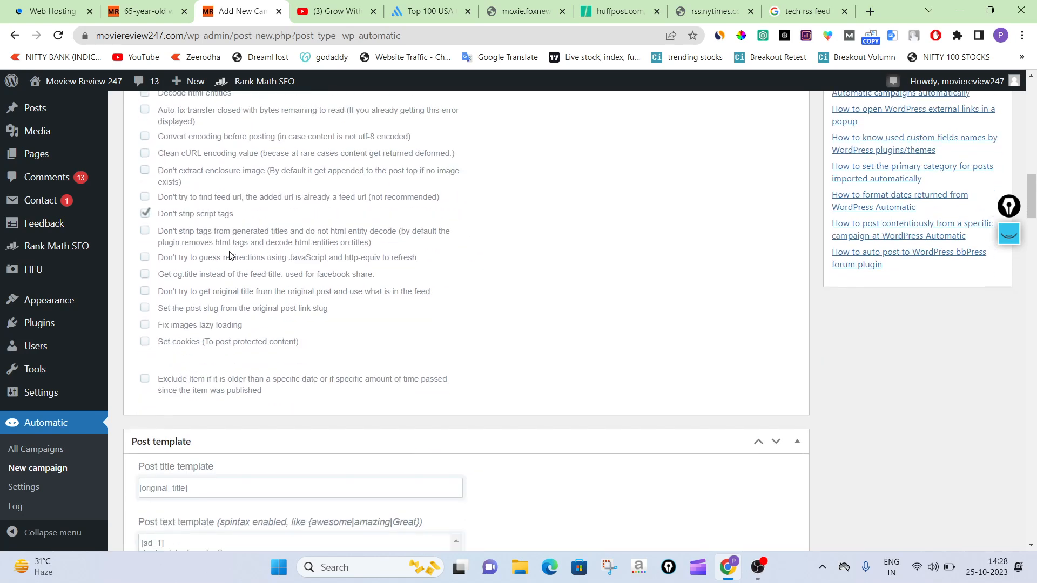
pyautogui.click(202, 221)
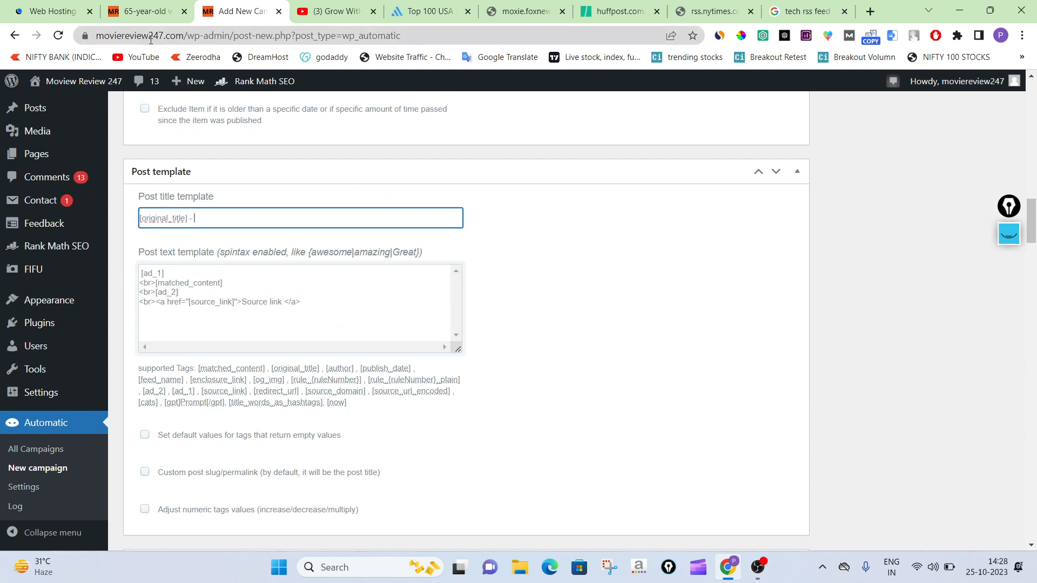
pyautogui.doubleClick(151, 38)
pyautogui.hotkey('ctrl', 'c')
pyautogui.click(213, 219)
pyautogui.hotkey('ctrl', 'v')
pyautogui.press('capslock')
pyautogui.press('BackSpace')
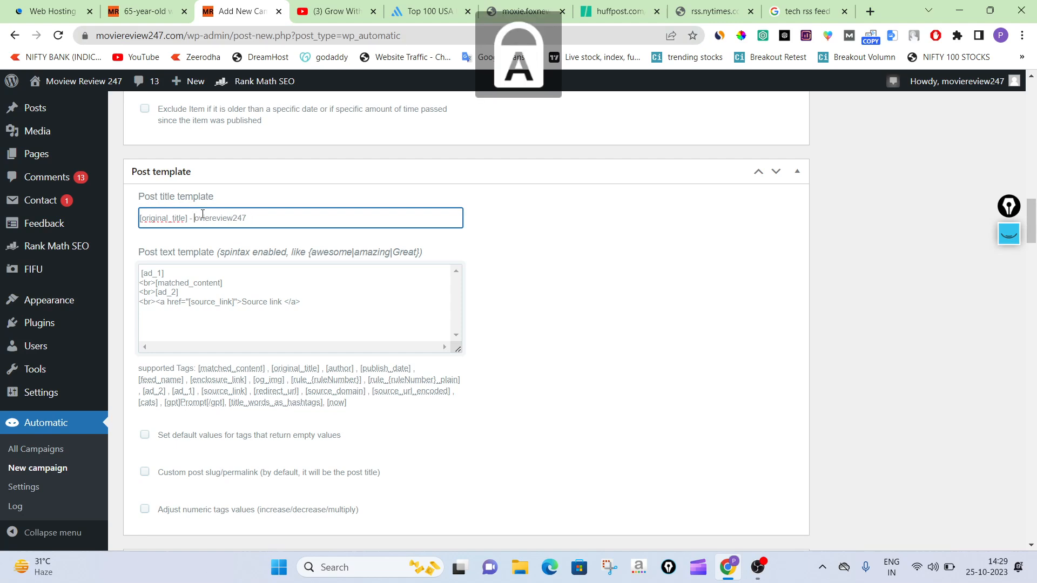
pyautogui.write('M')
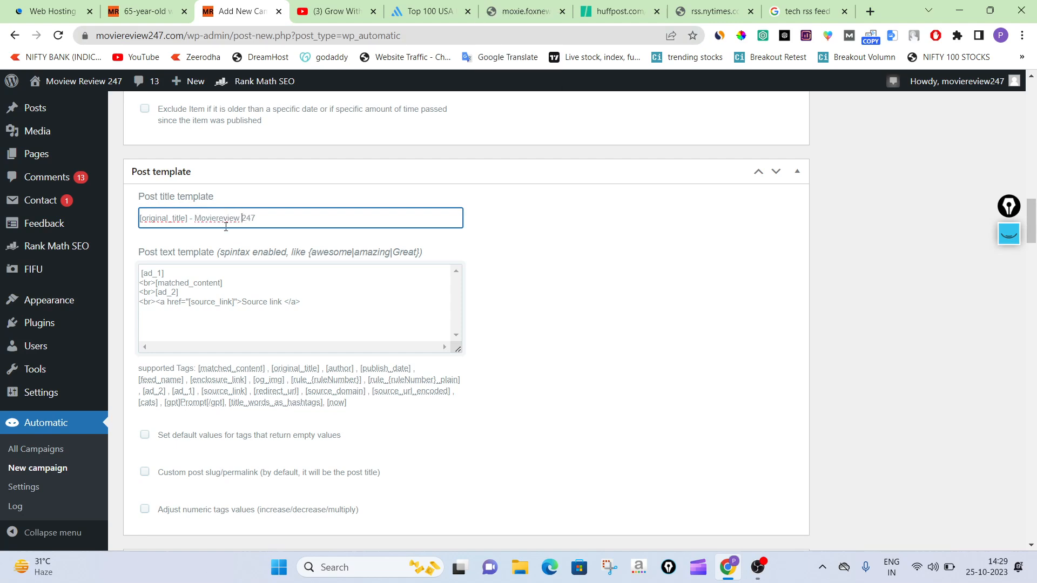
pyautogui.click(221, 218)
pyautogui.press('Delete')
pyautogui.write('R')
pyautogui.press('capslock')
pyautogui.click(472, 235)
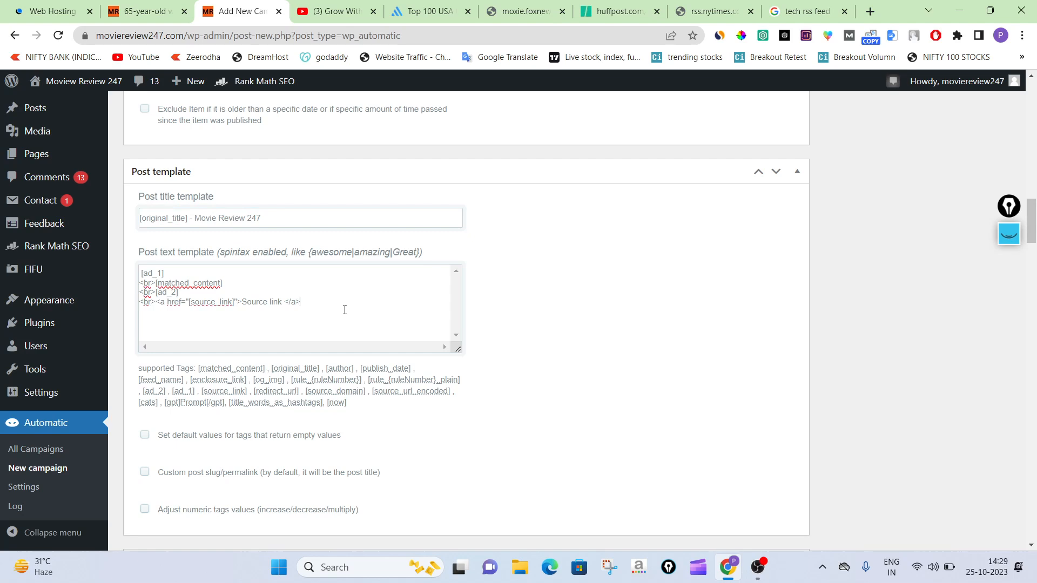
# - Strip the ad tags, line breaks and source link from the post text template, leaving only [matched_content]
pyautogui.moveTo(242, 304); pyautogui.dragTo(301, 302)
pyautogui.click(316, 296)
pyautogui.moveTo(325, 308); pyautogui.dragTo(138, 311)
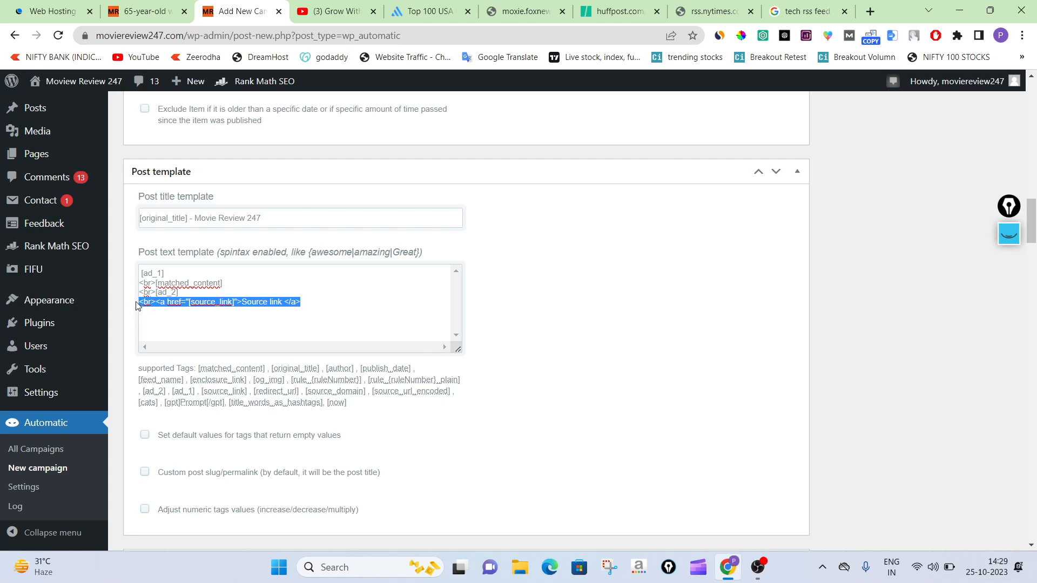
pyautogui.press('BackSpace')
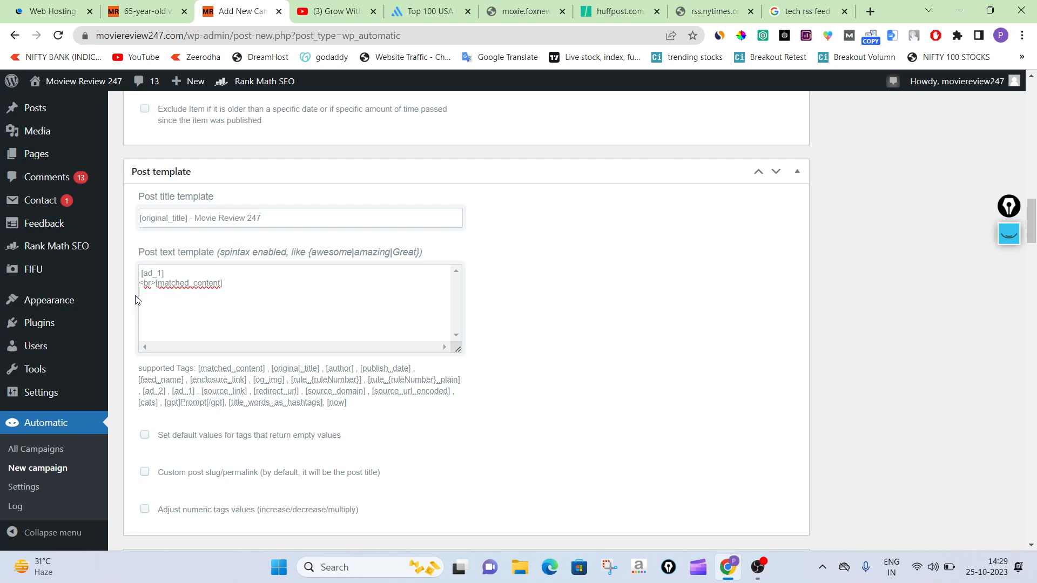
pyautogui.moveTo(157, 281); pyautogui.dragTo(128, 275)
pyautogui.press('BackSpace')
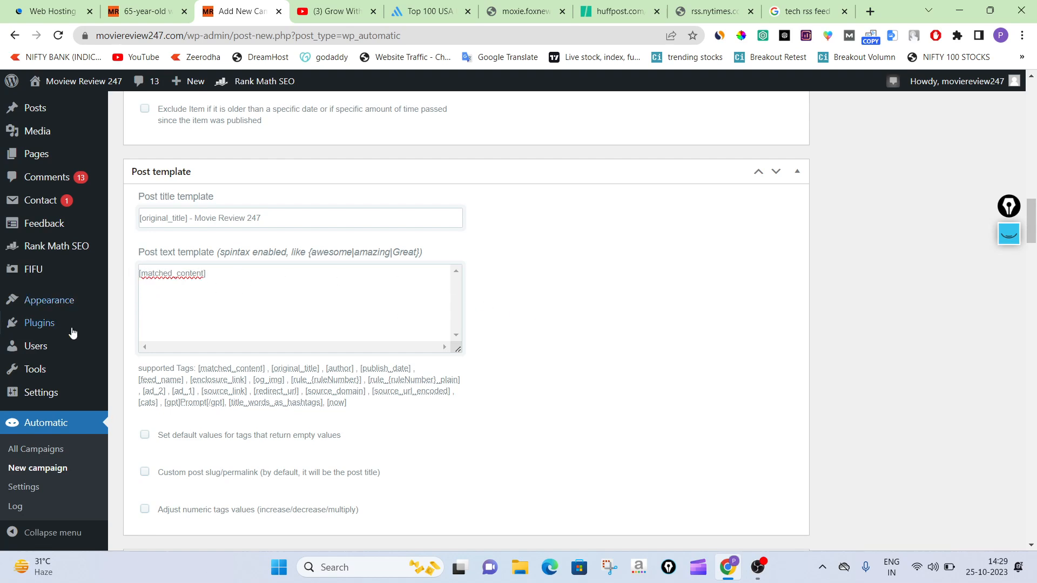
pyautogui.scroll(-3, 241, 266)
pyautogui.scroll(-12, 245, 253)
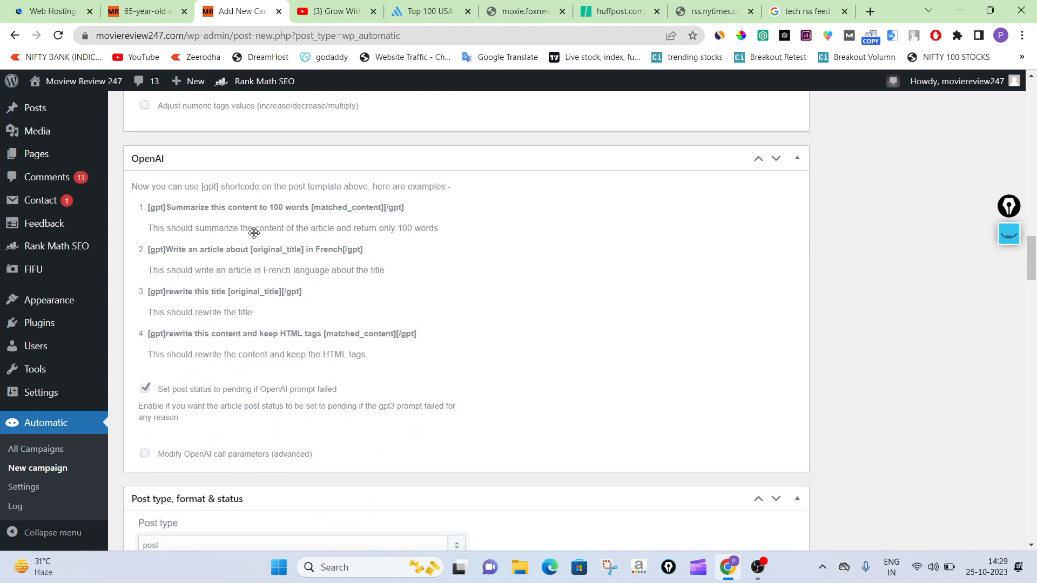
pyautogui.scroll(-7, 256, 237)
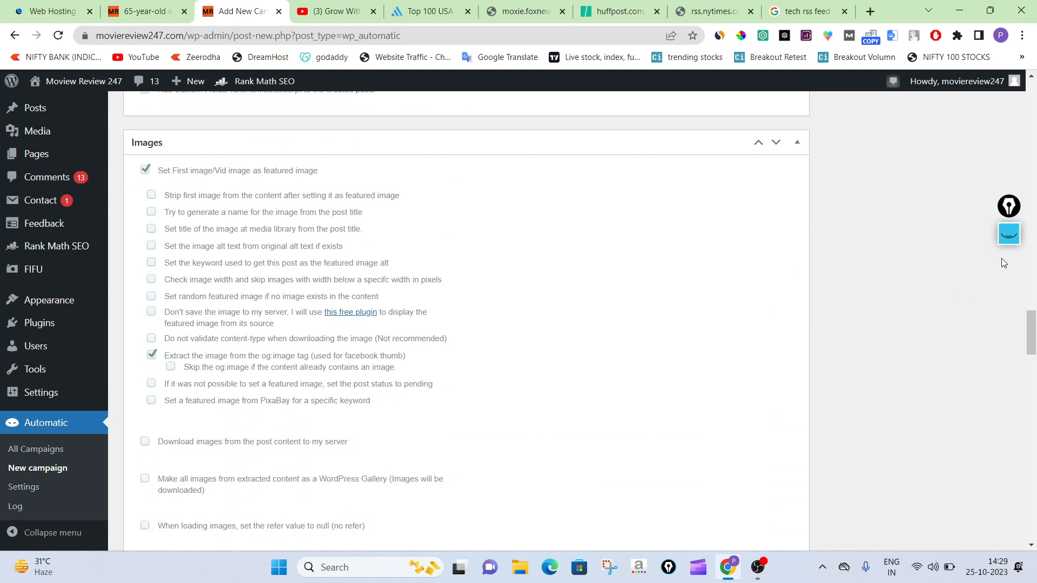
pyautogui.click(1009, 233)
pyautogui.moveTo(647, 285)
pyautogui.mouseDown()
pyautogui.moveTo(686, 247)
pyautogui.moveTo(690, 359)
pyautogui.mouseUp()
pyautogui.moveTo(693, 304)
pyautogui.mouseDown()
pyautogui.moveTo(751, 470)
pyautogui.moveTo(776, 335)
pyautogui.moveTo(775, 397)
pyautogui.mouseUp()
pyautogui.moveTo(741, 239)
pyautogui.mouseDown()
pyautogui.moveTo(713, 239)
pyautogui.moveTo(746, 250)
pyautogui.moveTo(705, 258)
pyautogui.mouseUp()
pyautogui.moveTo(442, 319)
pyautogui.mouseDown()
pyautogui.moveTo(178, 325)
pyautogui.moveTo(219, 307)
pyautogui.mouseUp()
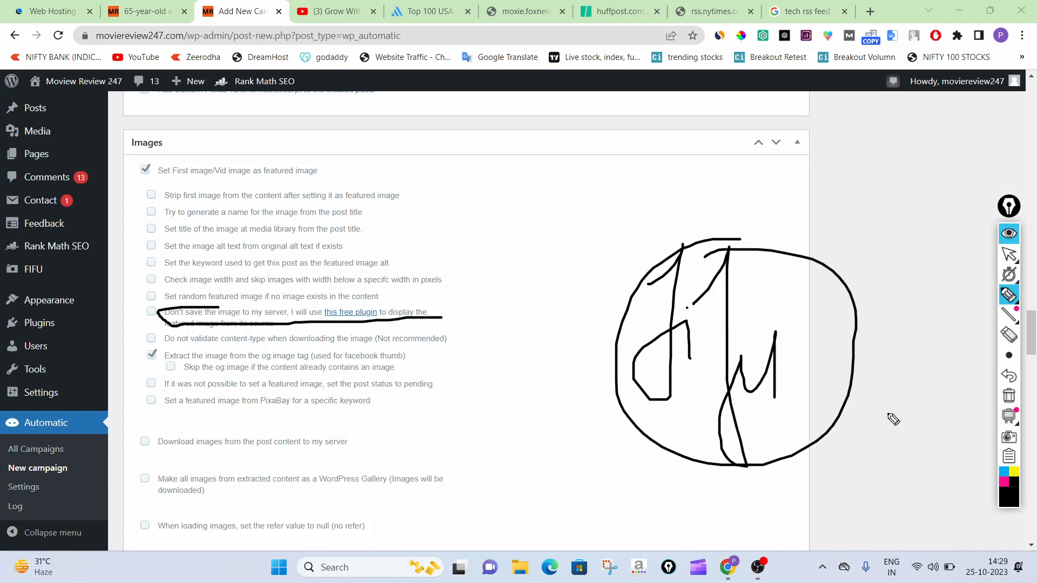
pyautogui.click(1009, 396)
pyautogui.moveTo(590, 166)
pyautogui.mouseDown()
pyautogui.moveTo(832, 258)
pyautogui.moveTo(528, 197)
pyautogui.moveTo(724, 174)
pyautogui.mouseUp()
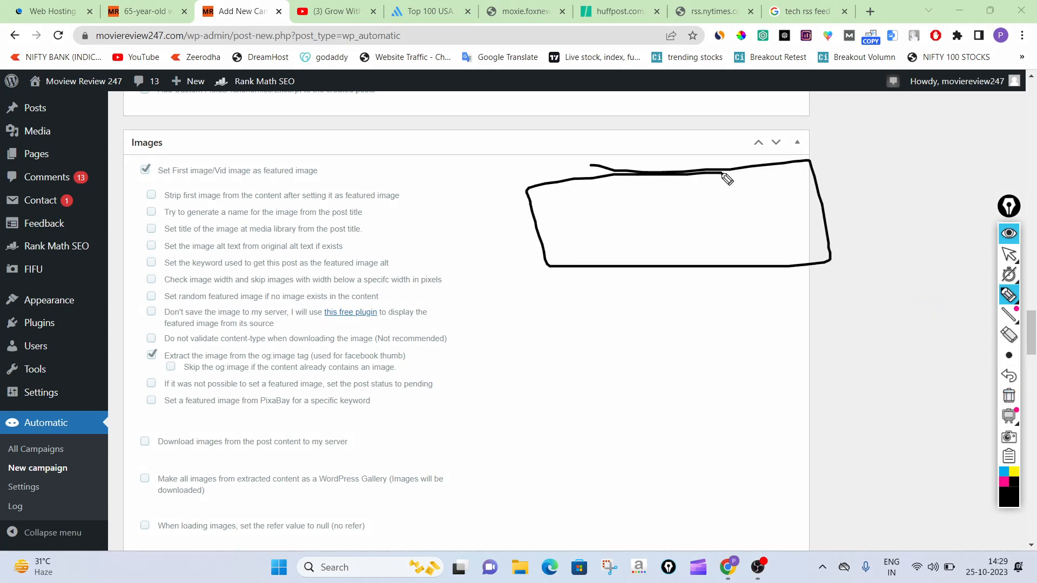
pyautogui.moveTo(791, 231); pyautogui.dragTo(988, 135)
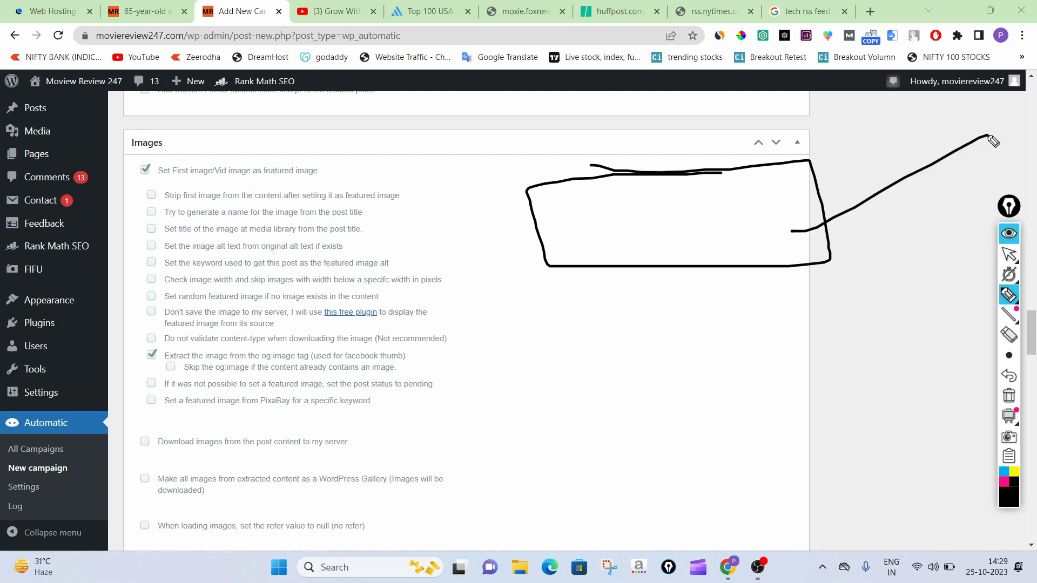
pyautogui.click(1008, 397)
pyautogui.click(1009, 234)
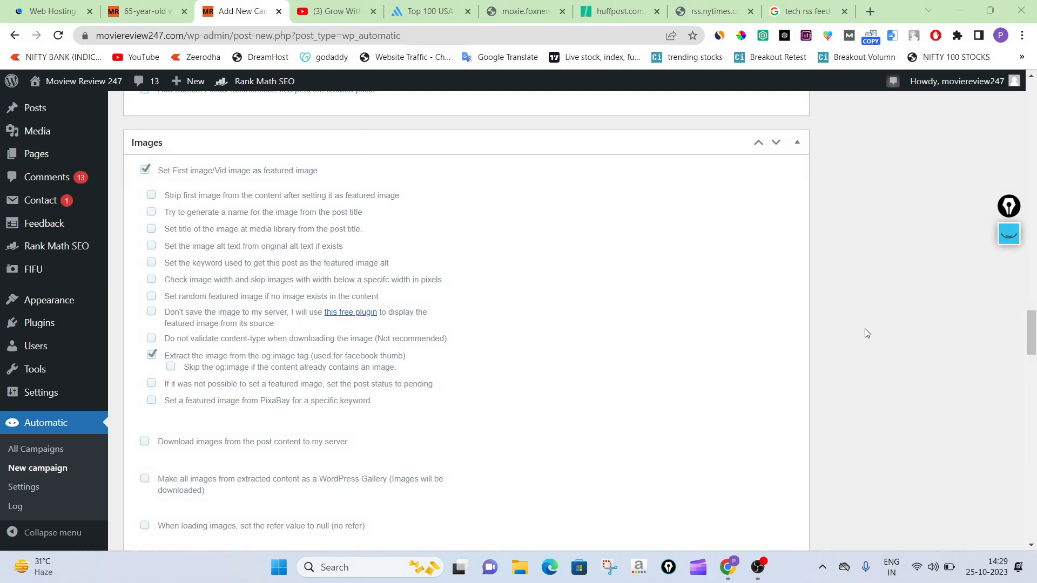
# - Enable displaying the featured image from its source instead of saving it to the server, and assign posts to the Science category
pyautogui.click(151, 313)
pyautogui.scroll(-3, 182, 302)
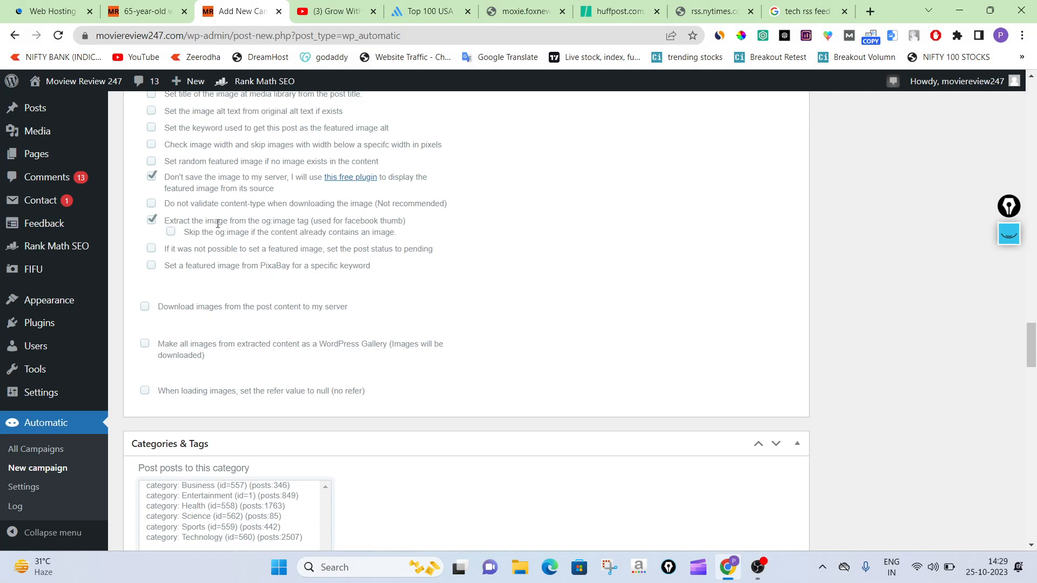
pyautogui.scroll(-3, 286, 260)
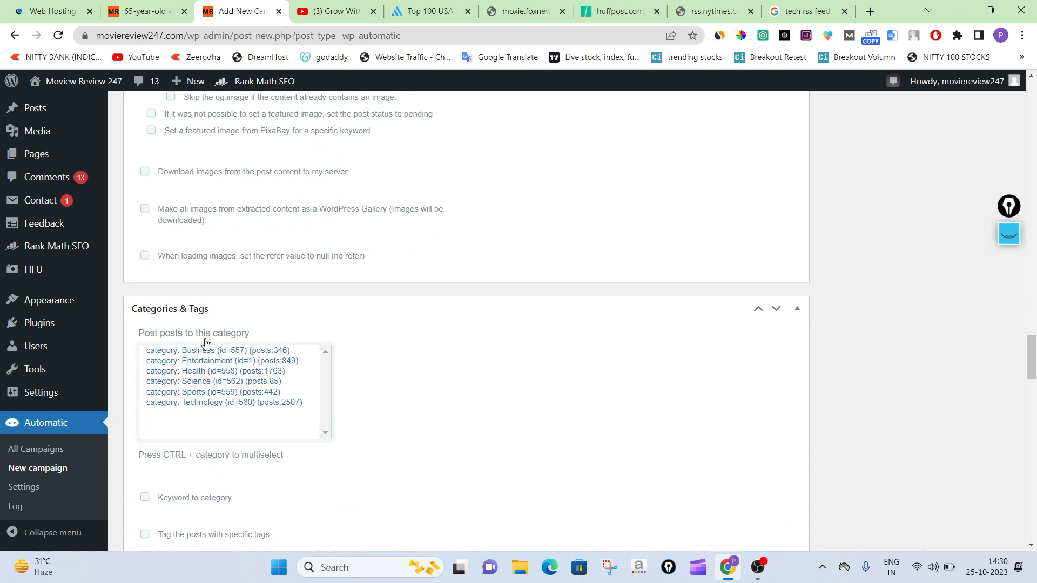
pyautogui.click(240, 381)
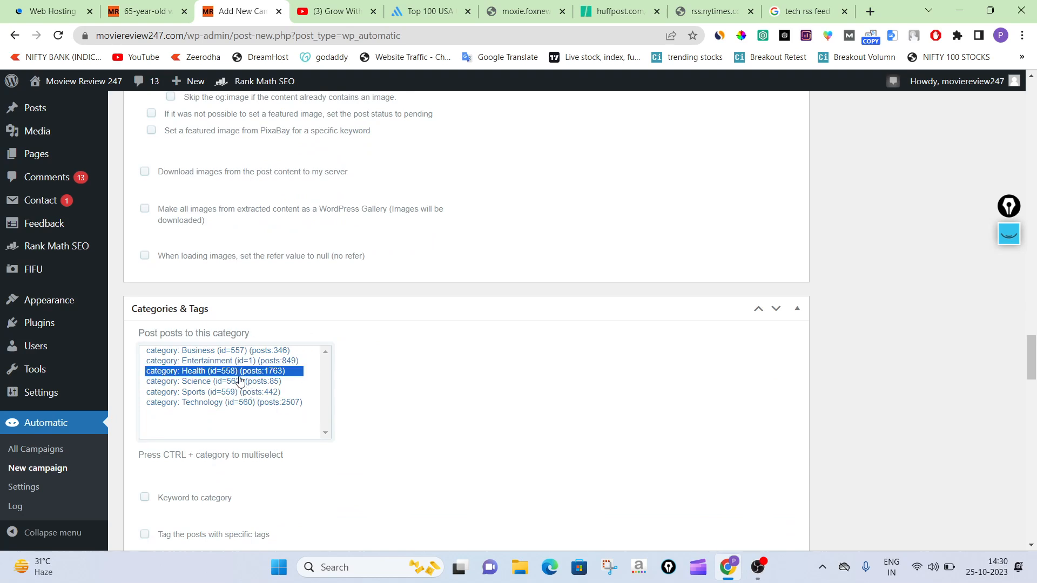
pyautogui.scroll(-5, 337, 303)
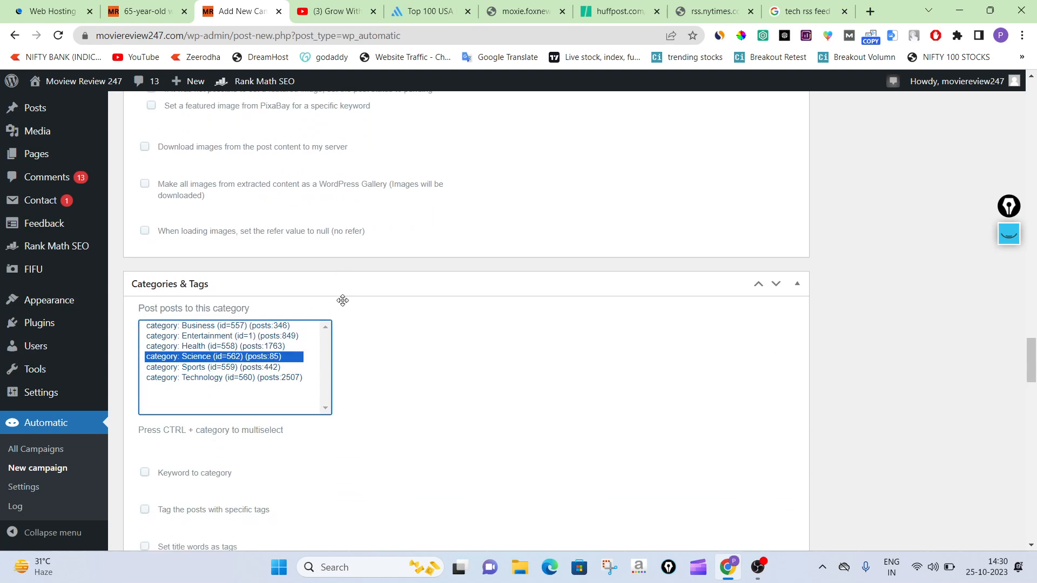
pyautogui.scroll(3, 247, 324)
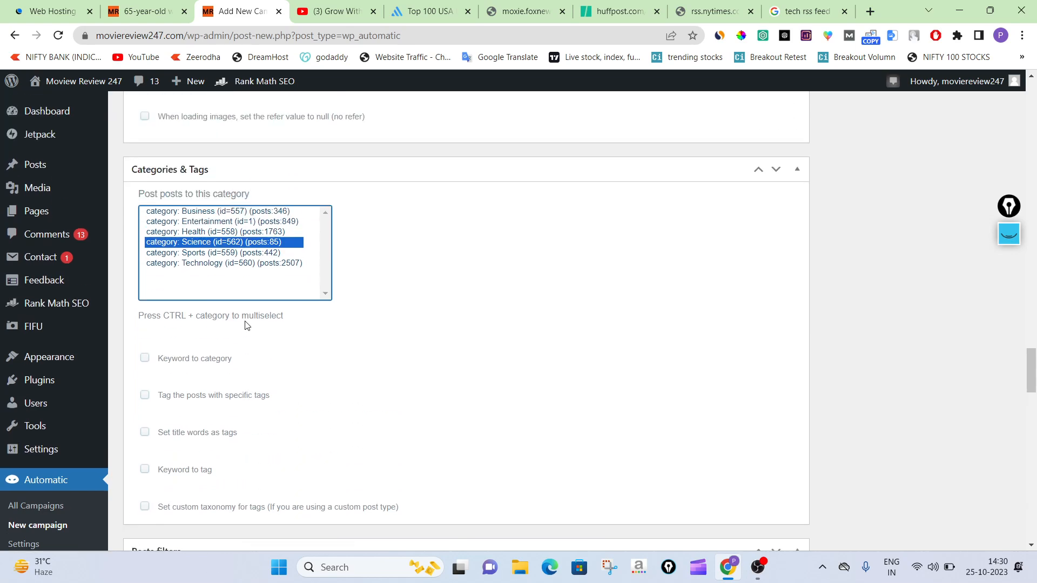
pyautogui.moveTo(45, 358)
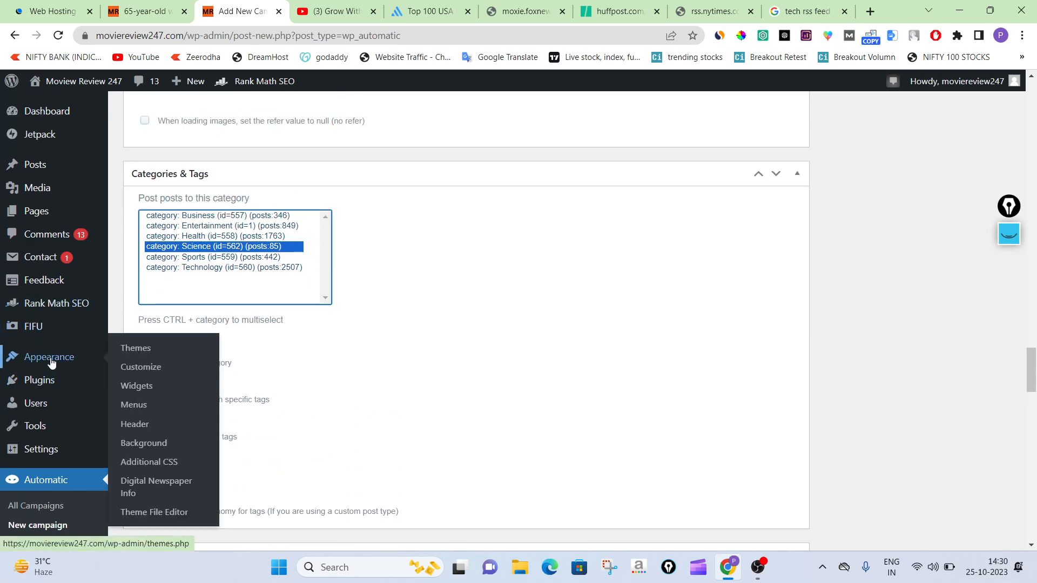
pyautogui.moveTo(36, 169)
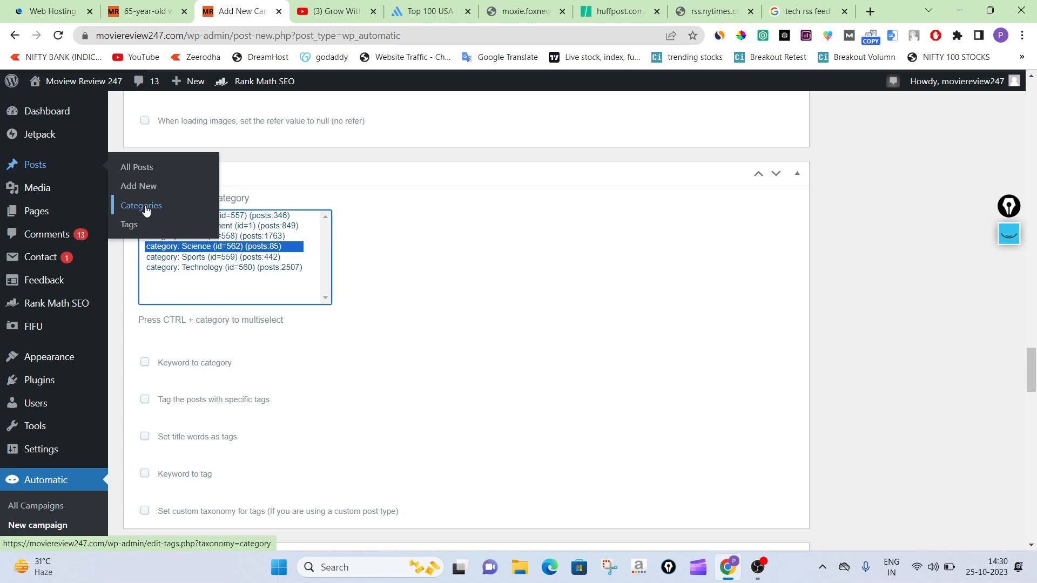
pyautogui.click(439, 316)
pyautogui.click(212, 247)
pyautogui.click(432, 264)
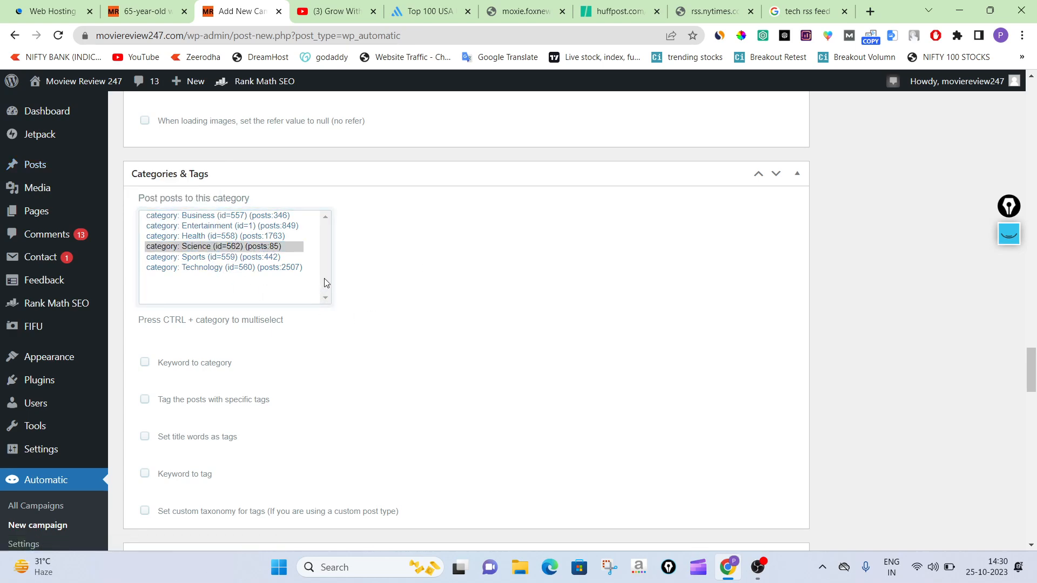
# - Enable the post filter that skips a post when one with the same title is already published
pyautogui.scroll(-3, 326, 283)
pyautogui.scroll(-2, 240, 300)
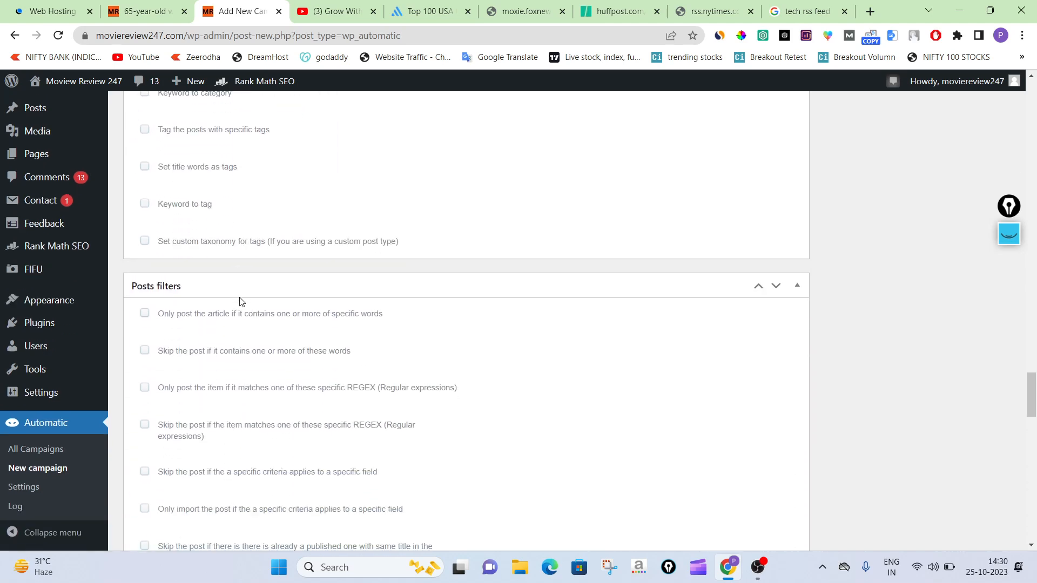
pyautogui.scroll(-1, 297, 257)
pyautogui.scroll(-3, 264, 274)
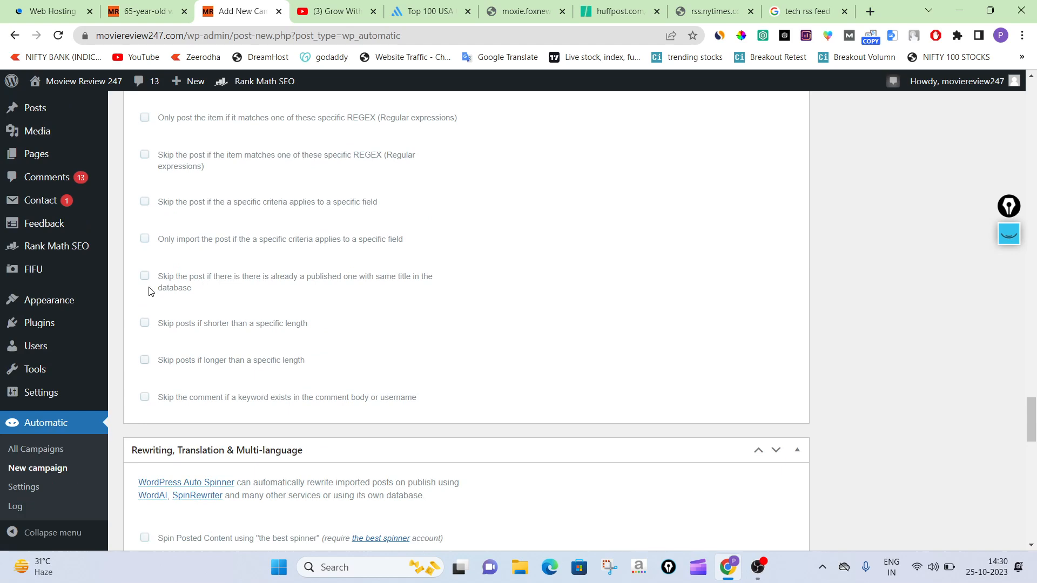
pyautogui.click(145, 276)
pyautogui.click(1009, 233)
pyautogui.moveTo(815, 225)
pyautogui.mouseDown()
pyautogui.moveTo(620, 271)
pyautogui.moveTo(725, 228)
pyautogui.moveTo(609, 216)
pyautogui.mouseUp()
pyautogui.moveTo(534, 224)
pyautogui.mouseDown()
pyautogui.moveTo(484, 250)
pyautogui.moveTo(548, 248)
pyautogui.mouseUp()
pyautogui.moveTo(148, 296)
pyautogui.mouseDown()
pyautogui.moveTo(444, 299)
pyautogui.moveTo(265, 263)
pyautogui.moveTo(158, 295)
pyautogui.mouseUp()
pyautogui.moveTo(656, 139)
pyautogui.mouseDown()
pyautogui.moveTo(400, 188)
pyautogui.moveTo(438, 238)
pyautogui.mouseUp()
pyautogui.moveTo(386, 262)
pyautogui.mouseDown()
pyautogui.moveTo(408, 135)
pyautogui.moveTo(419, 126)
pyautogui.moveTo(414, 155)
pyautogui.mouseUp()
pyautogui.moveTo(468, 115)
pyautogui.mouseDown()
pyautogui.moveTo(452, 158)
pyautogui.moveTo(495, 178)
pyautogui.mouseUp()
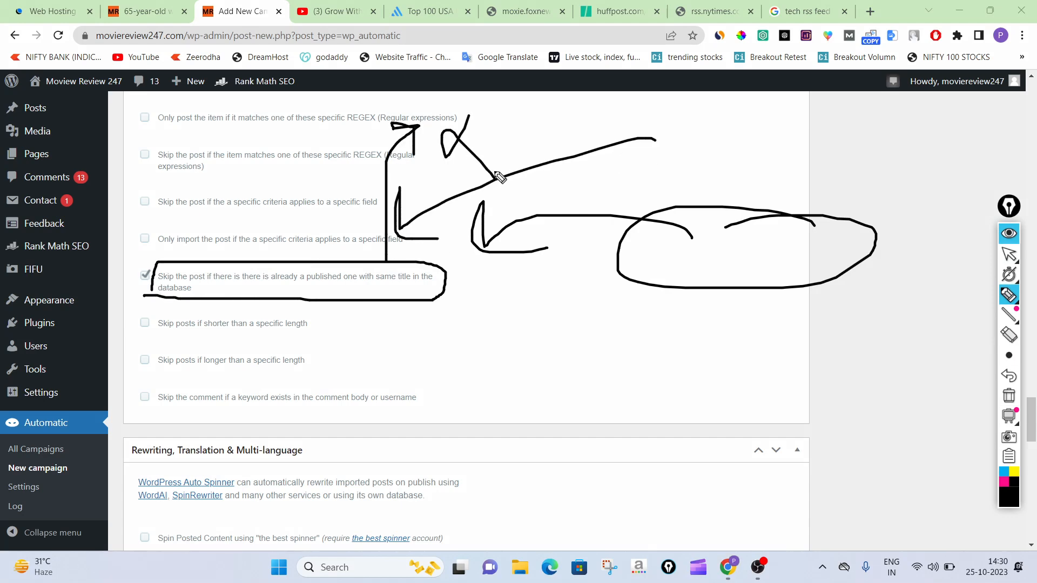
pyautogui.click(1008, 397)
pyautogui.click(1008, 253)
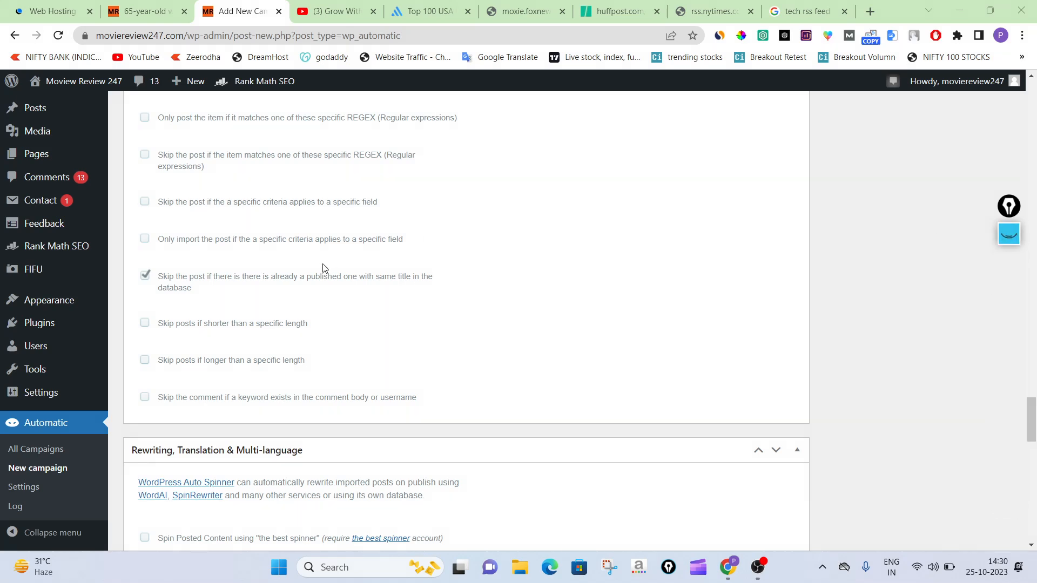
# - Enable stripping the original hyperlinks from imported posts in the campaign's link options
pyautogui.scroll(-7, 324, 268)
pyautogui.scroll(-6, 314, 228)
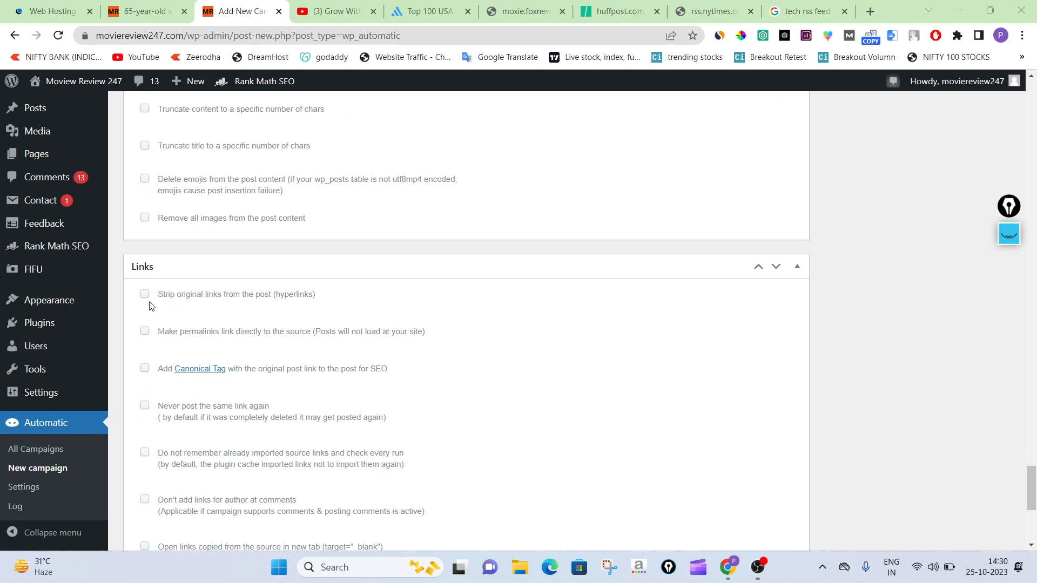
pyautogui.click(145, 294)
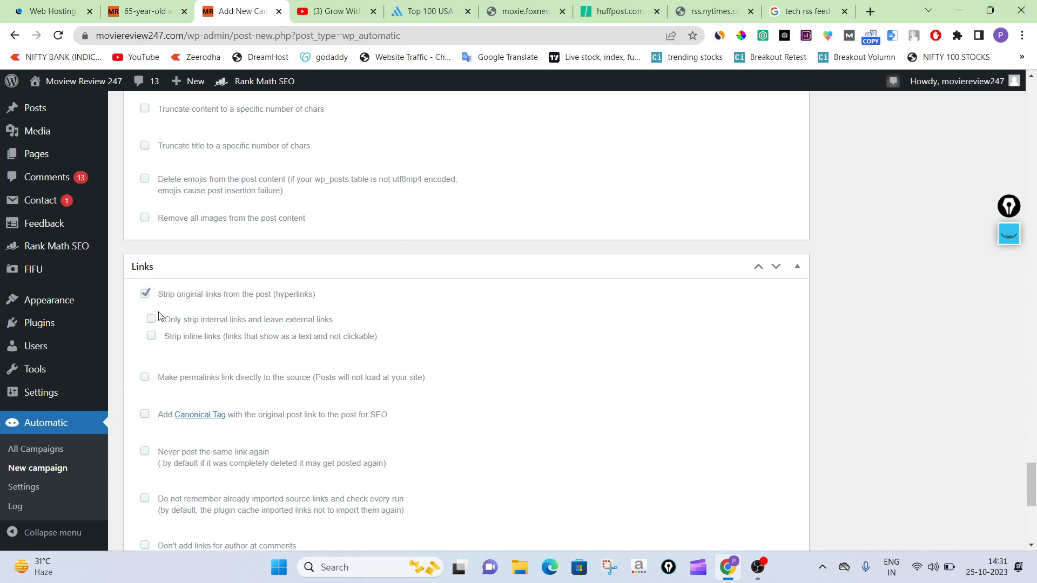
# - Enable translating the post before posting in the rewriting and translation options
pyautogui.scroll(-5, 152, 305)
pyautogui.scroll(7, 226, 370)
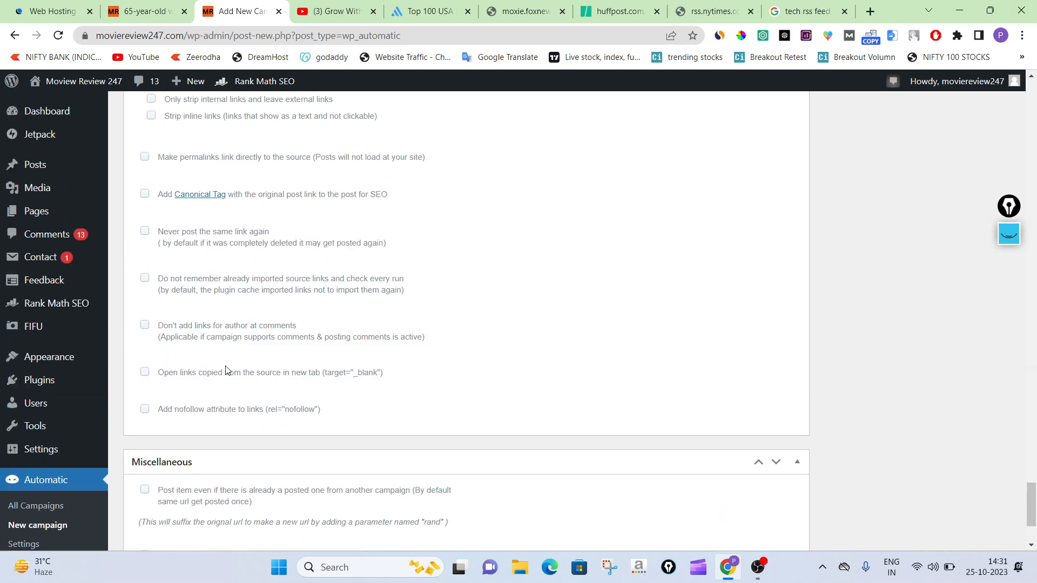
pyautogui.scroll(2, 225, 371)
pyautogui.scroll(-3, 225, 368)
pyautogui.scroll(3, 204, 358)
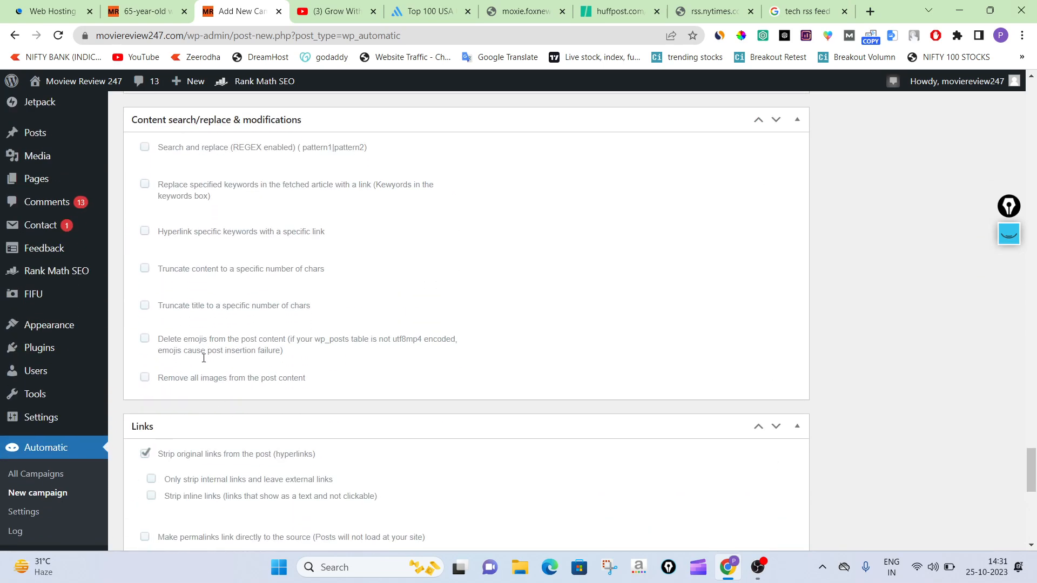
pyautogui.scroll(3, 198, 374)
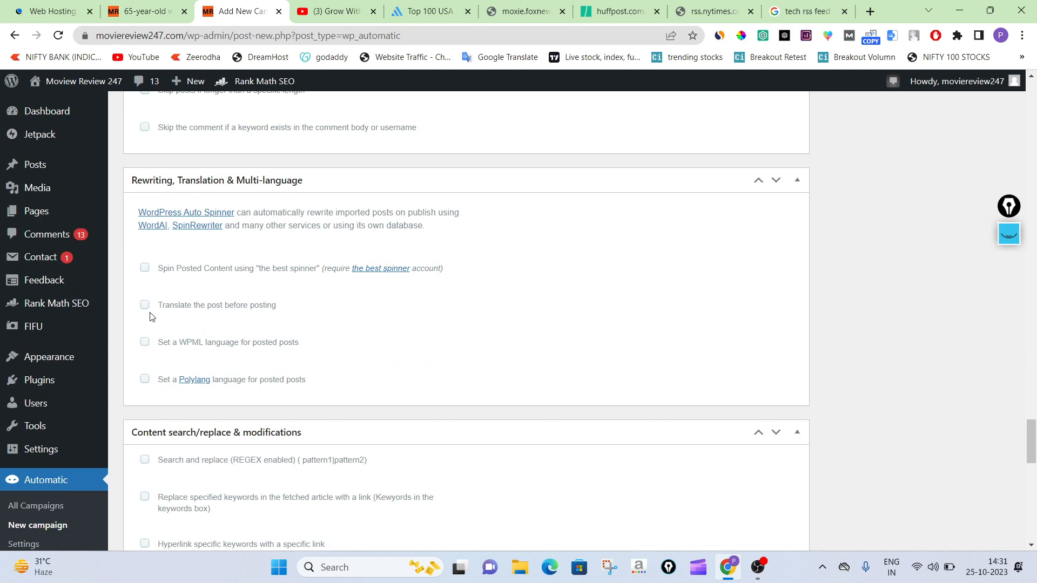
pyautogui.click(144, 306)
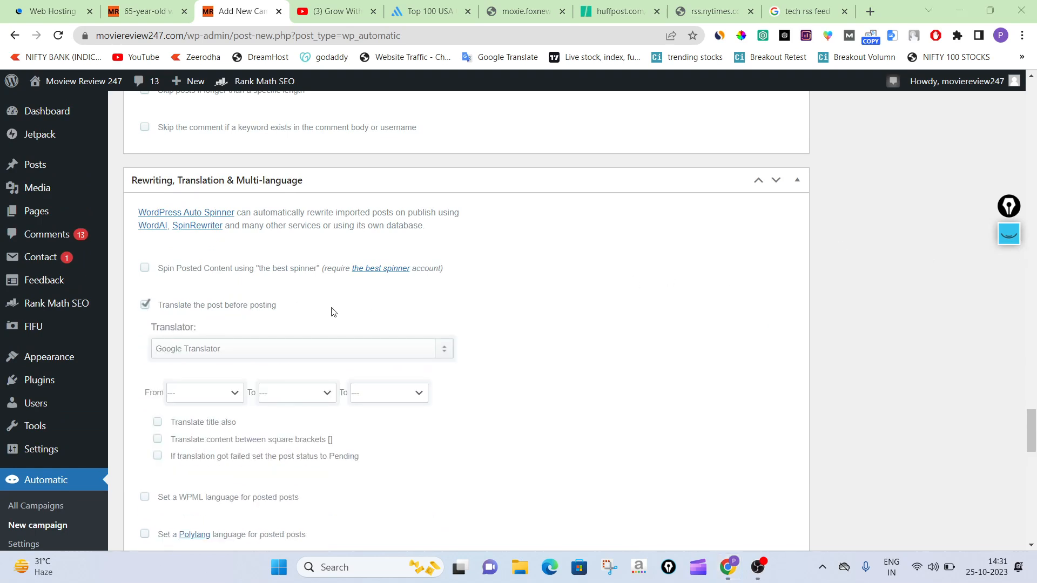
pyautogui.click(1009, 234)
pyautogui.moveTo(749, 225)
pyautogui.mouseDown()
pyautogui.moveTo(892, 219)
pyautogui.moveTo(717, 380)
pyautogui.moveTo(694, 243)
pyautogui.moveTo(766, 240)
pyautogui.moveTo(459, 232)
pyautogui.moveTo(475, 276)
pyautogui.mouseUp()
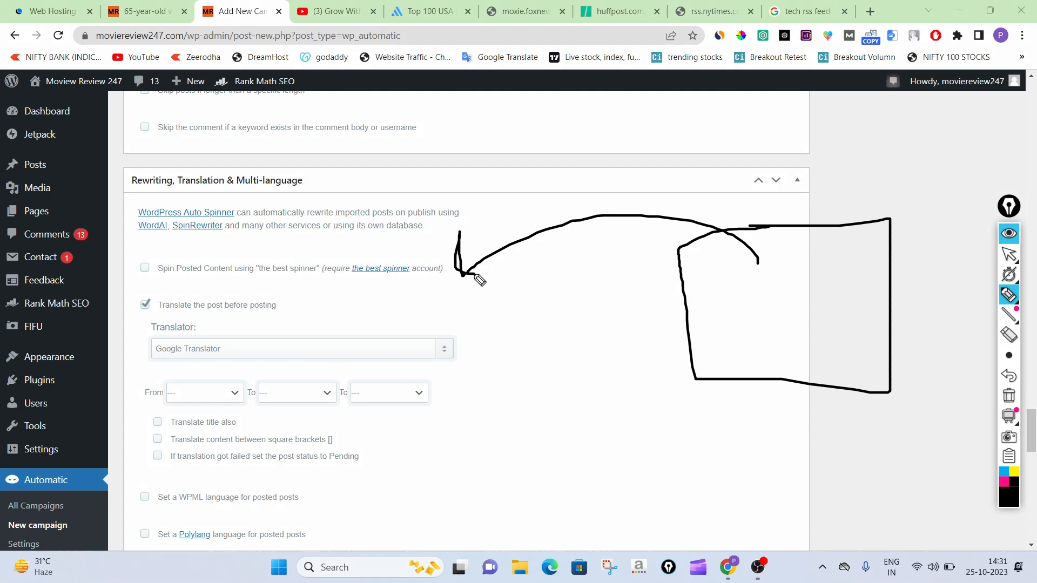
pyautogui.moveTo(157, 379)
pyautogui.mouseDown()
pyautogui.moveTo(182, 374)
pyautogui.moveTo(243, 413)
pyautogui.moveTo(154, 382)
pyautogui.mouseUp()
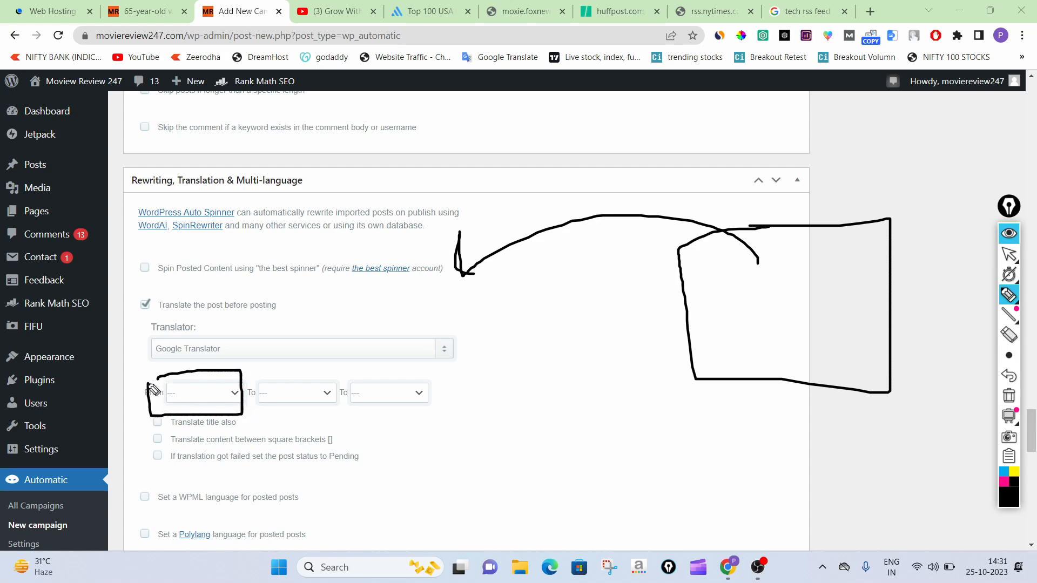
pyautogui.click(1009, 396)
pyautogui.click(1009, 255)
# - Set the translation chain to go from English to Hindi and back to English
pyautogui.click(213, 393)
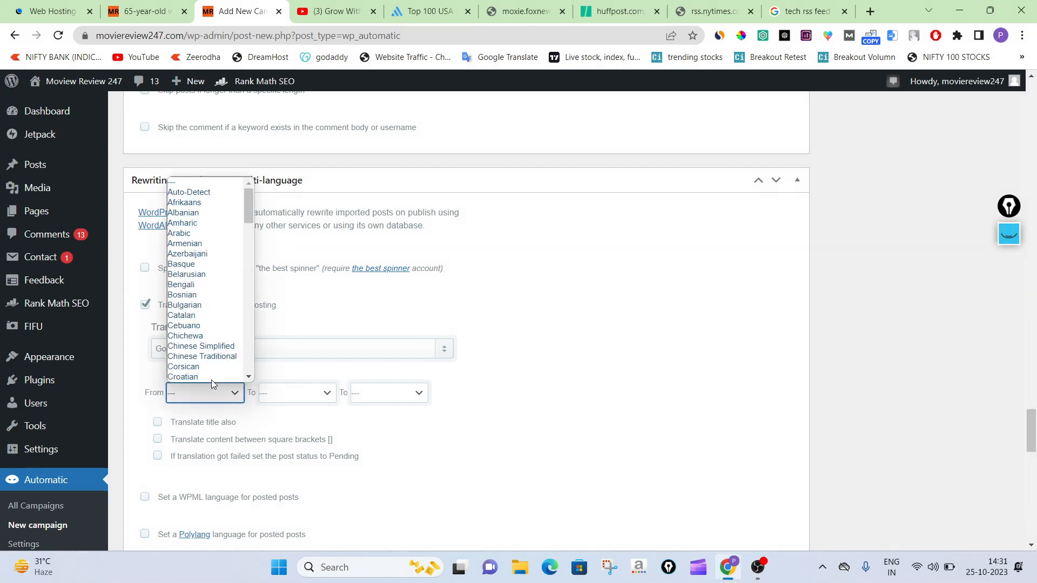
pyautogui.press('e')
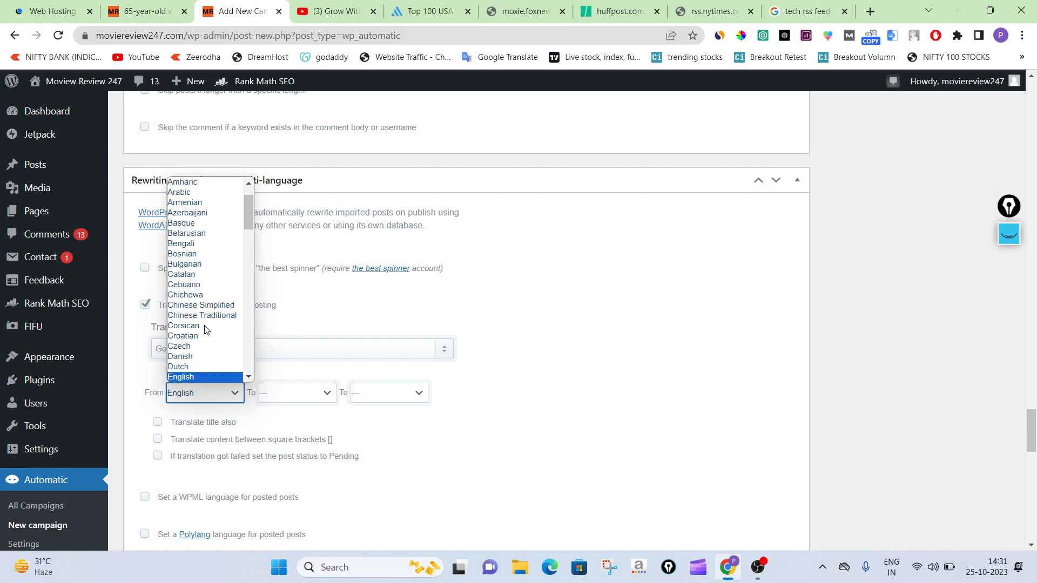
pyautogui.click(203, 376)
pyautogui.click(303, 397)
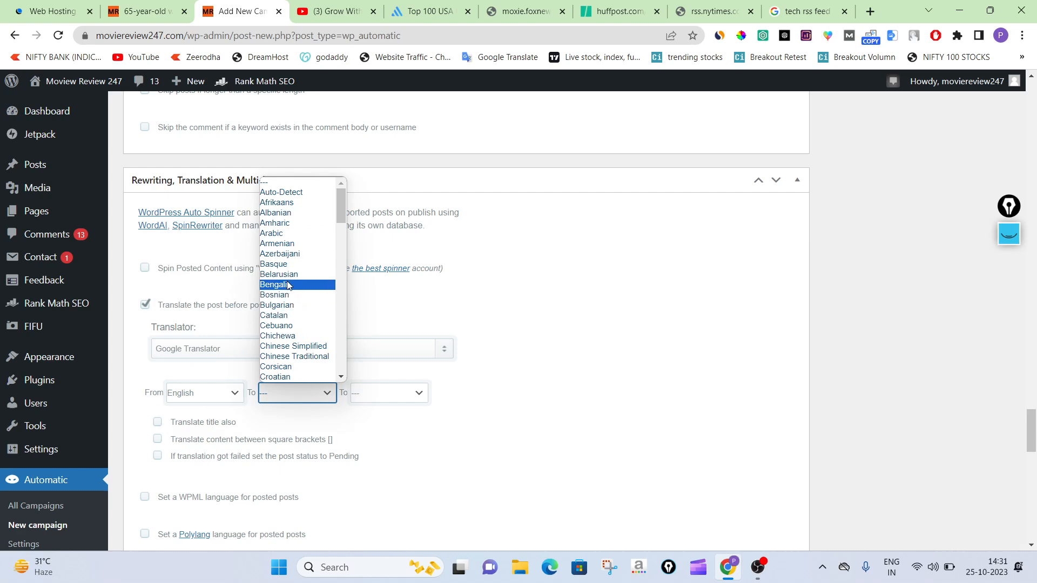
pyautogui.press('h')
pyautogui.press('i')
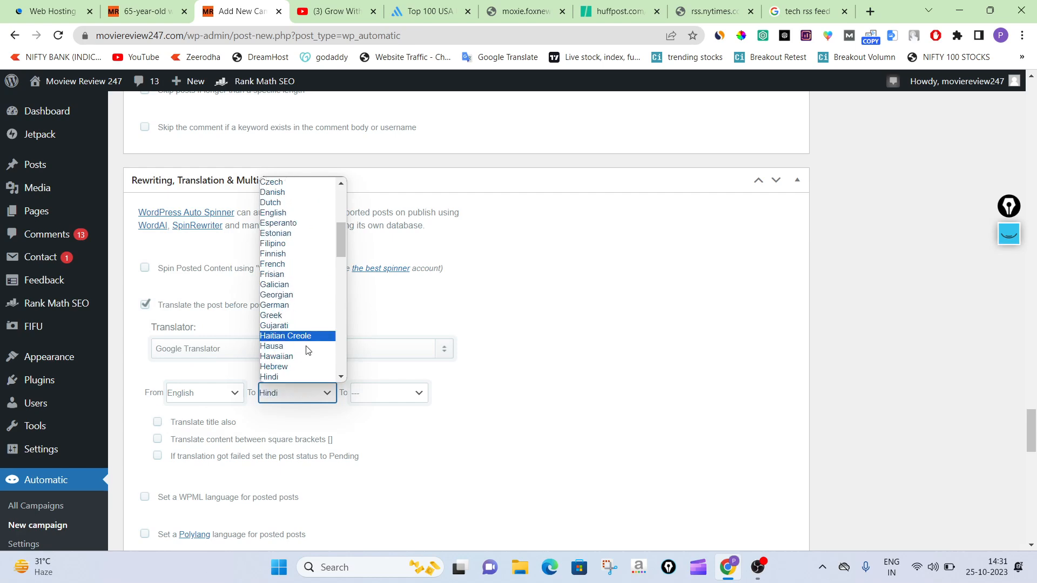
pyautogui.click(312, 376)
pyautogui.click(410, 396)
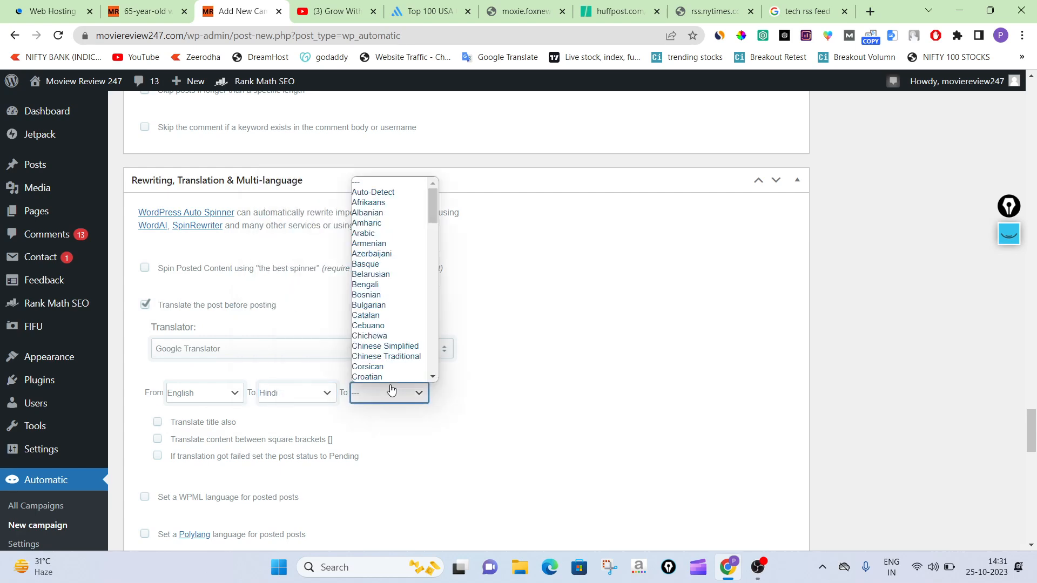
pyautogui.press('e')
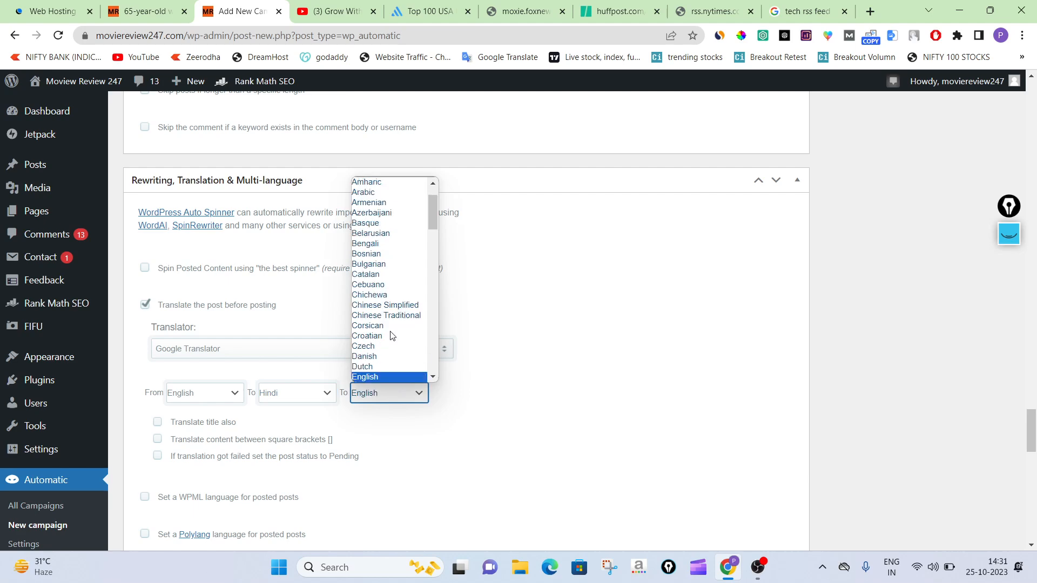
pyautogui.click(375, 360)
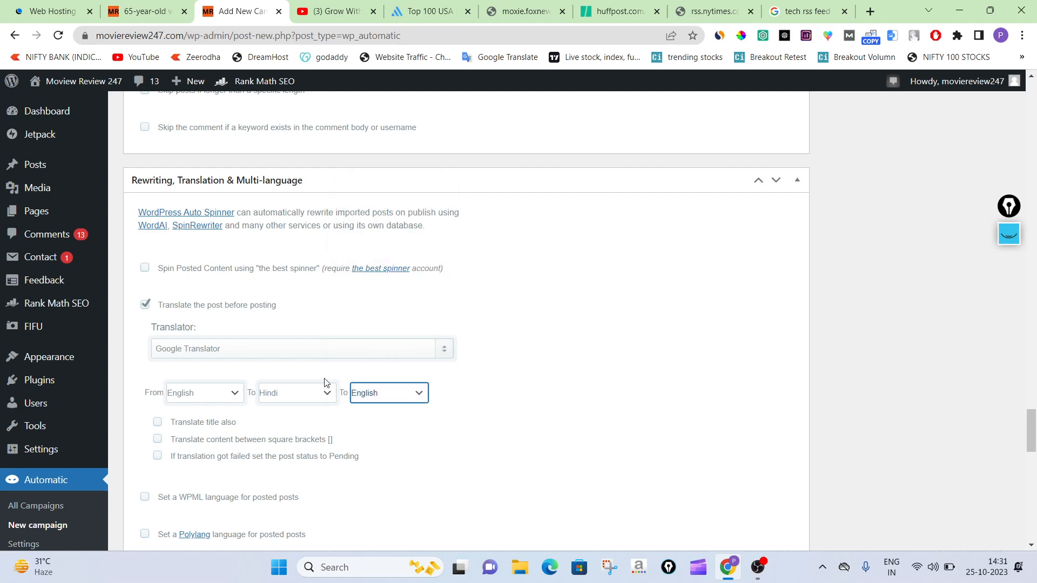
# - Change the intermediate translation language to Spanish and enable translating the title also
pyautogui.click(313, 389)
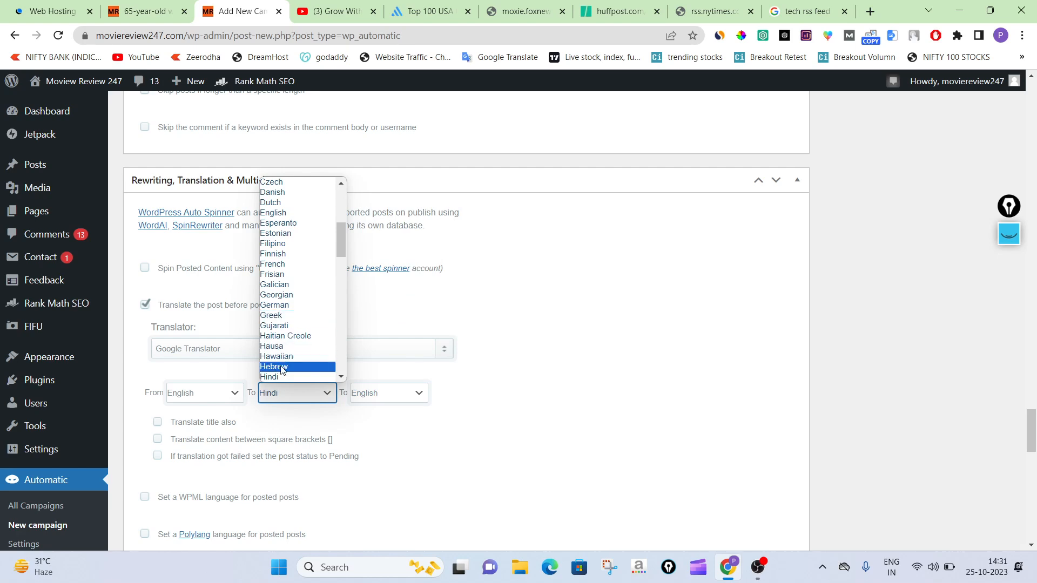
pyautogui.scroll(-5, 284, 254)
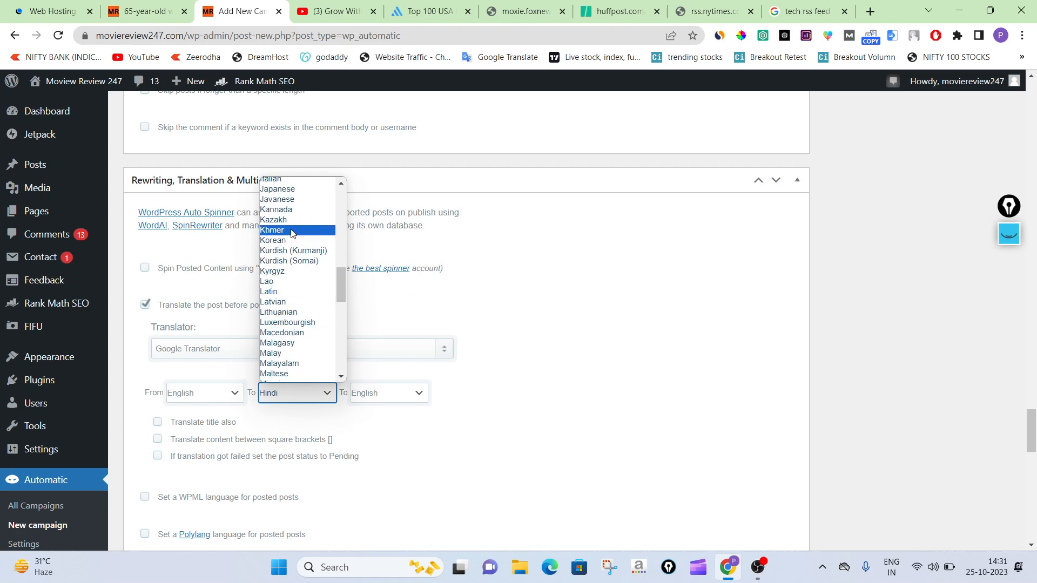
pyautogui.scroll(-5, 292, 240)
pyautogui.scroll(-4, 292, 260)
pyautogui.scroll(4, 290, 270)
pyautogui.scroll(3, 289, 297)
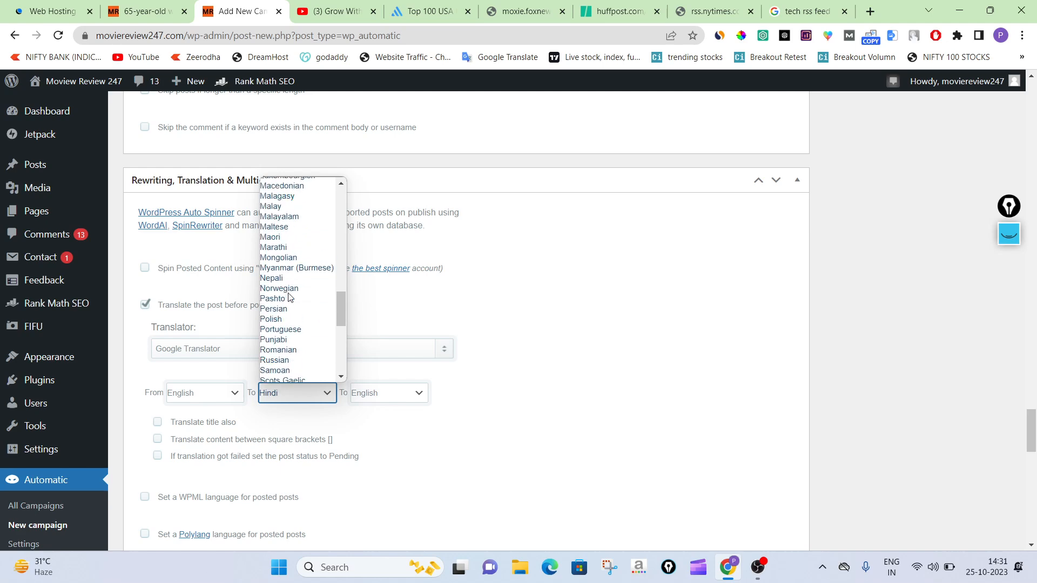
pyautogui.scroll(-3, 289, 297)
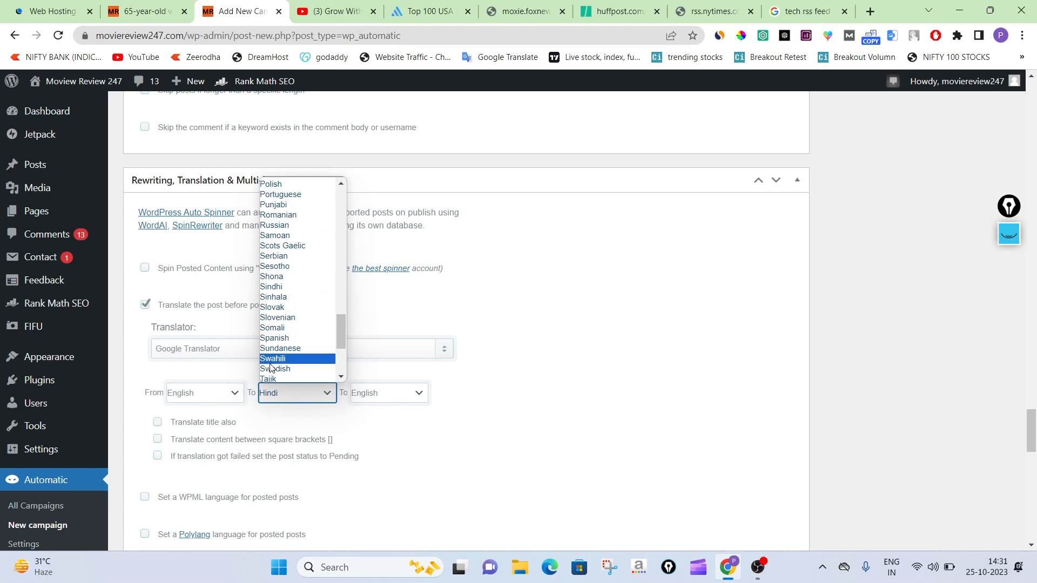
pyautogui.click(274, 338)
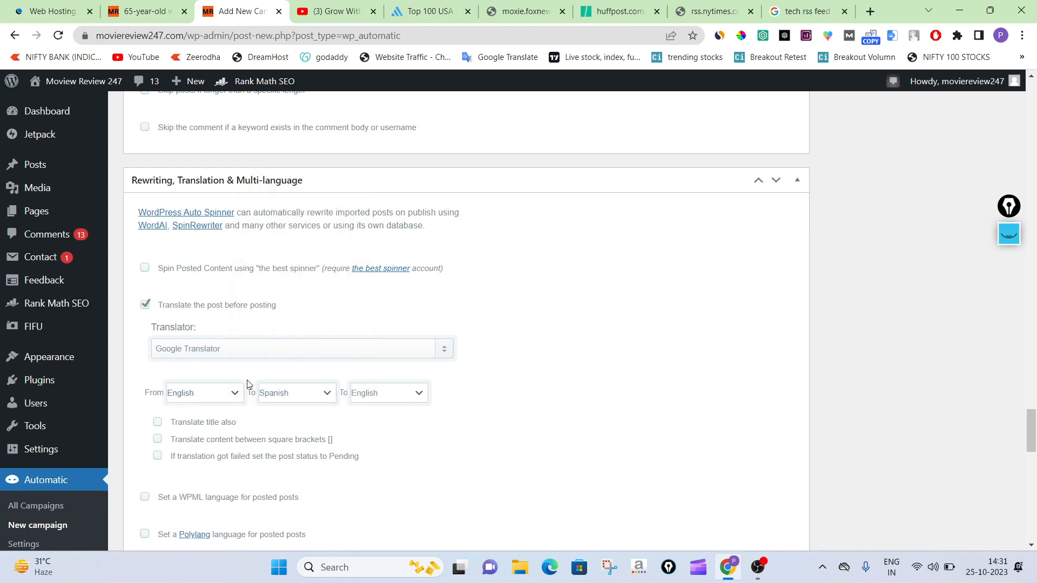
pyautogui.scroll(-1, 511, 351)
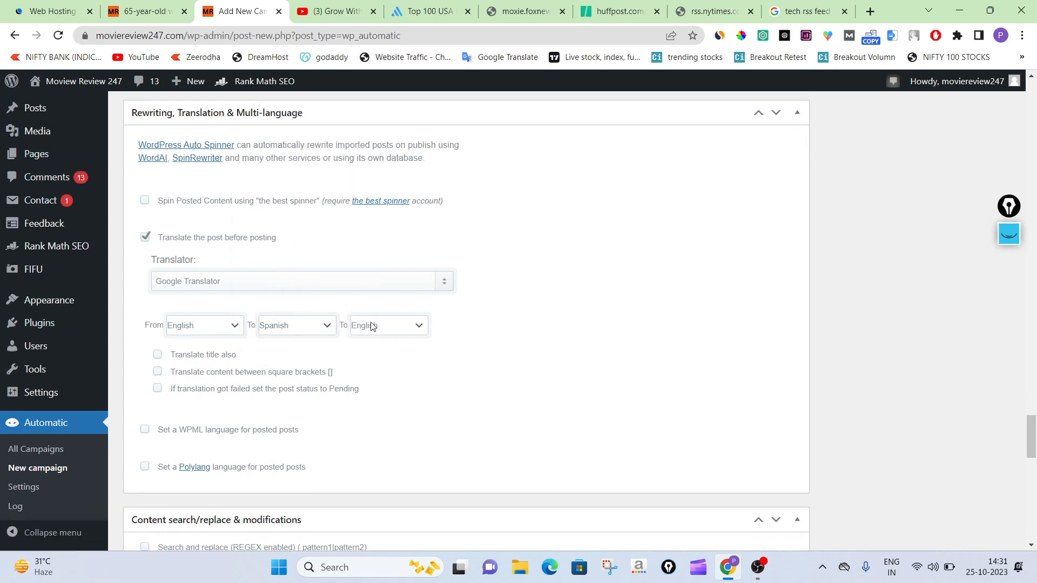
pyautogui.click(158, 356)
pyautogui.click(1009, 234)
pyautogui.moveTo(625, 231)
pyautogui.mouseDown()
pyautogui.moveTo(668, 304)
pyautogui.moveTo(656, 239)
pyautogui.mouseUp()
pyautogui.moveTo(679, 335); pyautogui.dragTo(629, 355)
pyautogui.moveTo(661, 262); pyautogui.dragTo(598, 279)
pyautogui.moveTo(683, 234)
pyautogui.mouseDown()
pyautogui.moveTo(791, 113)
pyautogui.moveTo(974, 123)
pyautogui.mouseUp()
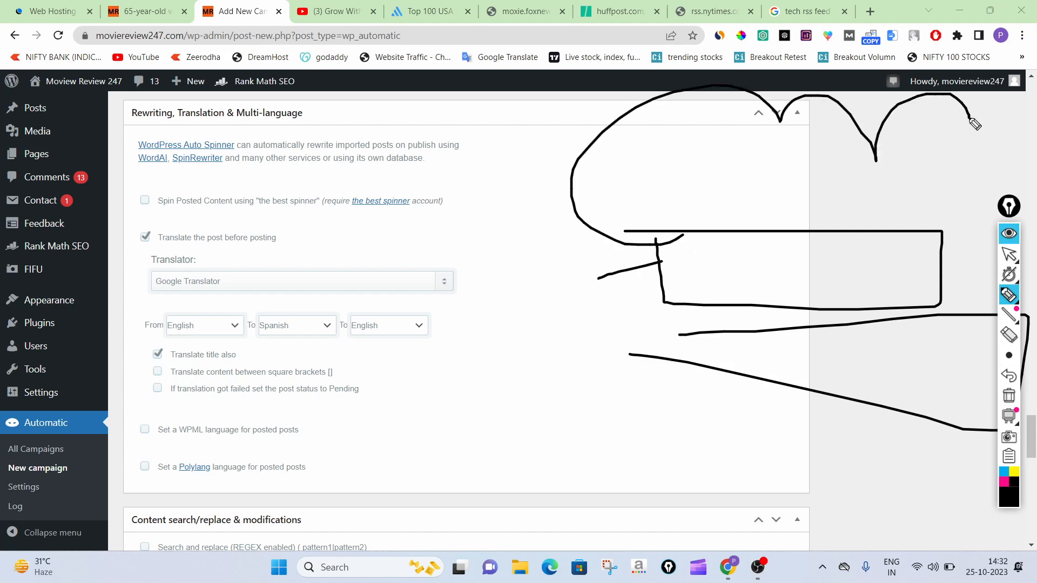
pyautogui.moveTo(170, 361)
pyautogui.mouseDown()
pyautogui.moveTo(246, 367)
pyautogui.moveTo(172, 350)
pyautogui.moveTo(174, 367)
pyautogui.mouseUp()
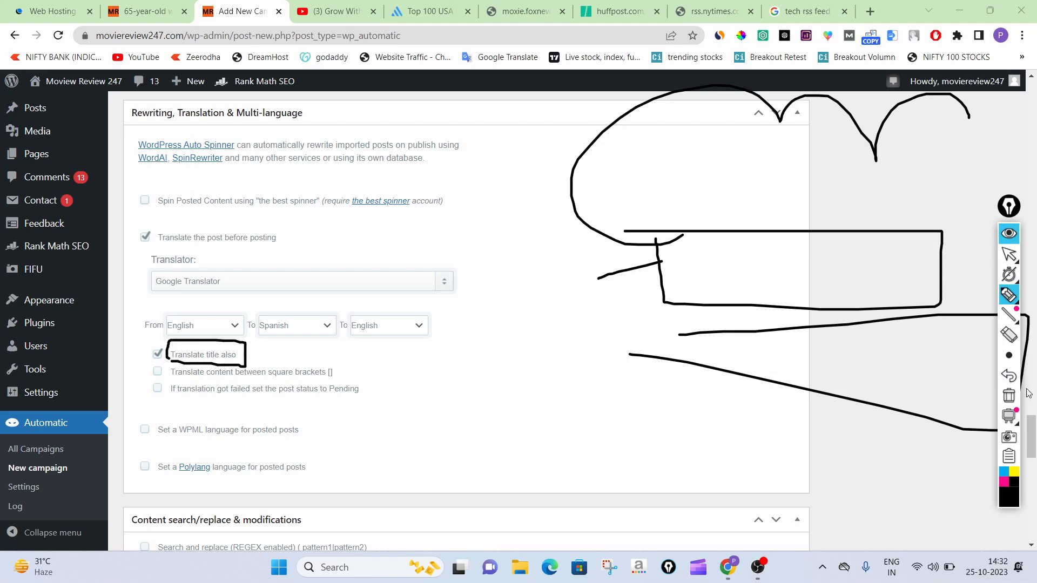
pyautogui.click(1008, 396)
pyautogui.moveTo(188, 323)
pyautogui.mouseDown()
pyautogui.moveTo(255, 265)
pyautogui.moveTo(315, 324)
pyautogui.moveTo(413, 320)
pyautogui.mouseUp()
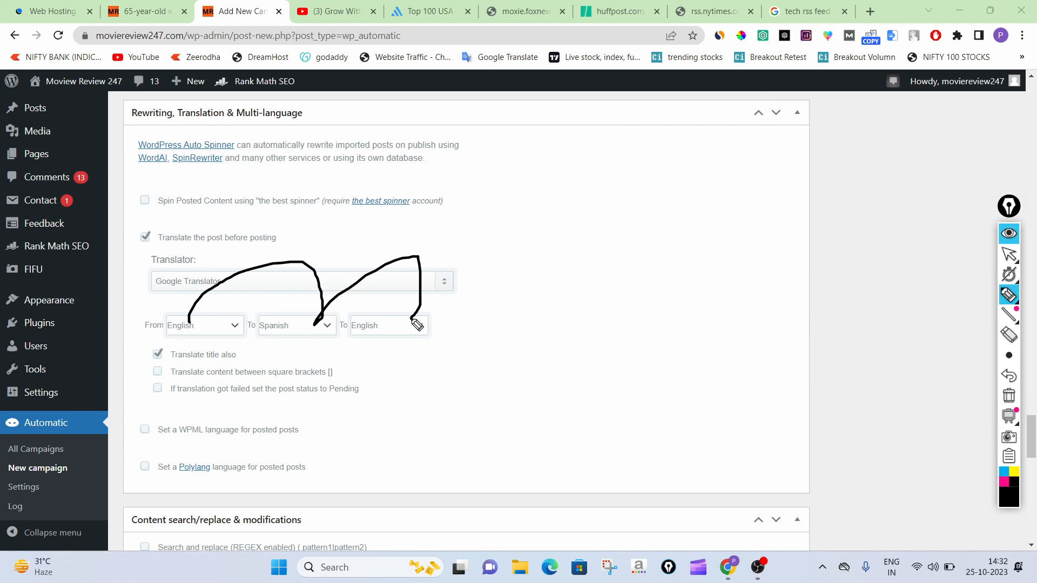
pyautogui.click(1009, 396)
# - Enable translating content between square brackets and setting the post status to Pending if translation fails
pyautogui.click(1008, 234)
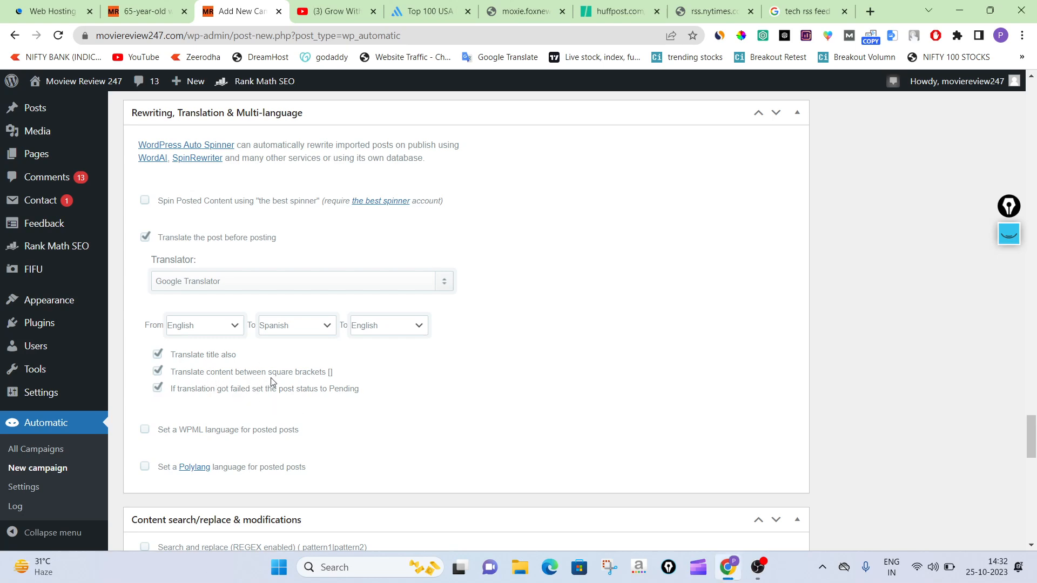
pyautogui.scroll(-1, 324, 368)
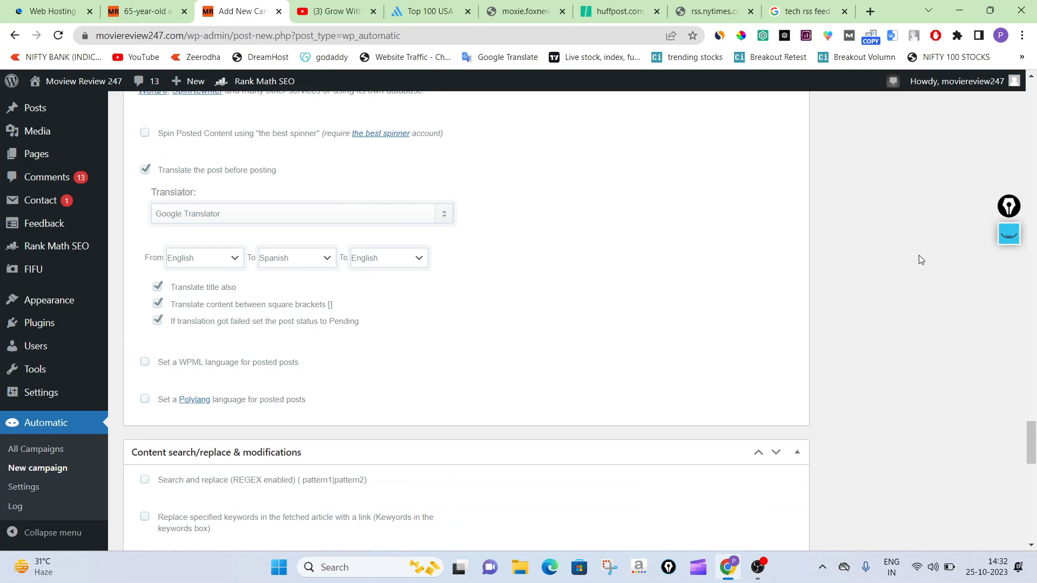
pyautogui.click(1008, 233)
pyautogui.moveTo(625, 239); pyautogui.dragTo(629, 361)
pyautogui.moveTo(677, 265); pyautogui.dragTo(724, 352)
pyautogui.moveTo(632, 297); pyautogui.dragTo(650, 324)
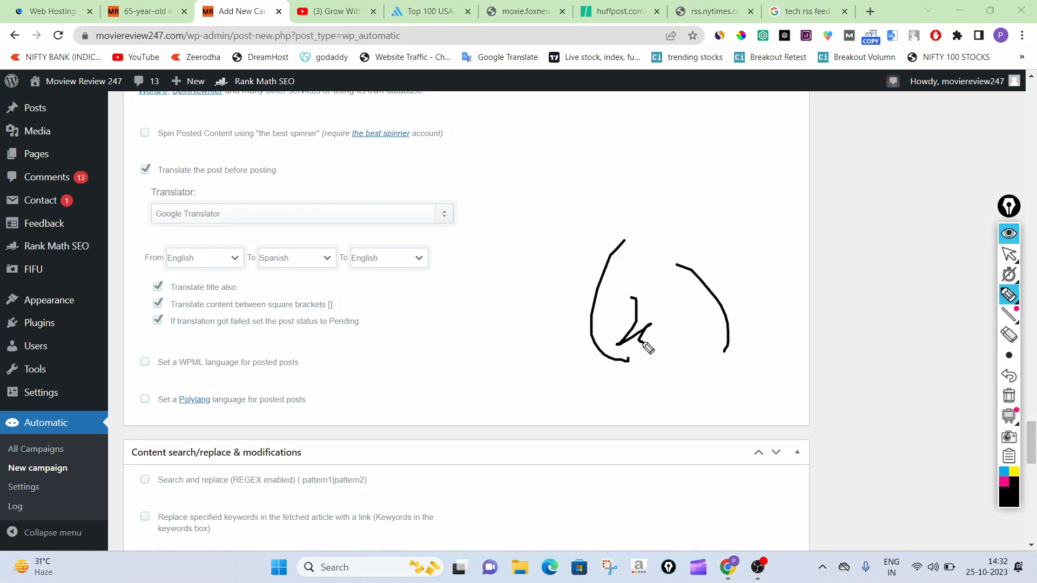
pyautogui.click(1013, 399)
pyautogui.moveTo(590, 238); pyautogui.dragTo(629, 386)
pyautogui.moveTo(739, 257); pyautogui.dragTo(849, 401)
pyautogui.moveTo(653, 330); pyautogui.dragTo(651, 367)
pyautogui.click(634, 277)
pyautogui.moveTo(660, 303)
pyautogui.mouseDown()
pyautogui.moveTo(666, 371)
pyautogui.moveTo(593, 237)
pyautogui.moveTo(871, 174)
pyautogui.moveTo(994, 162)
pyautogui.mouseUp()
pyautogui.moveTo(955, 190)
pyautogui.mouseDown()
pyautogui.moveTo(886, 319)
pyautogui.moveTo(736, 280)
pyautogui.moveTo(728, 330)
pyautogui.mouseUp()
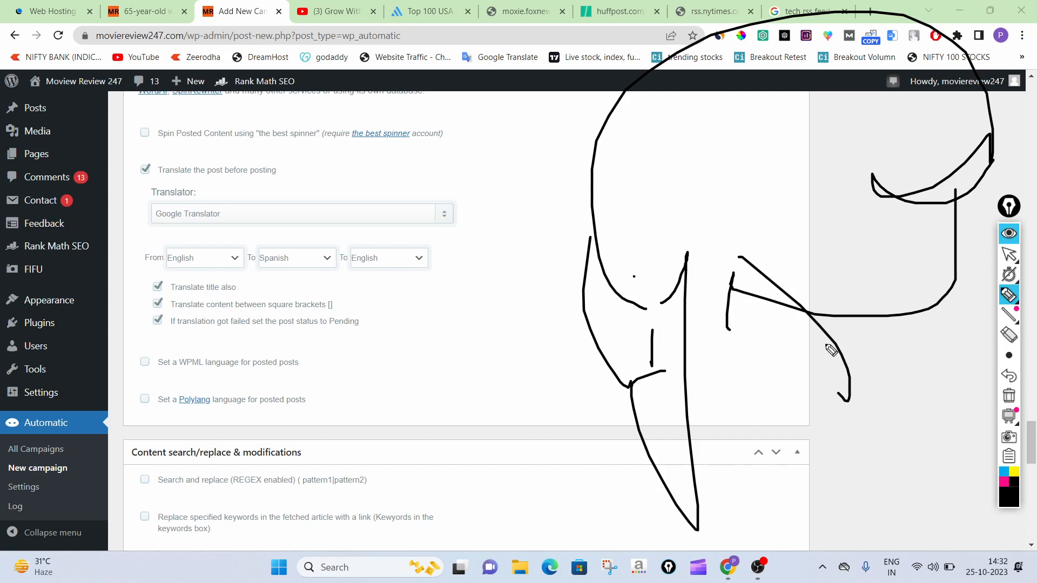
pyautogui.click(1009, 396)
pyautogui.click(1015, 254)
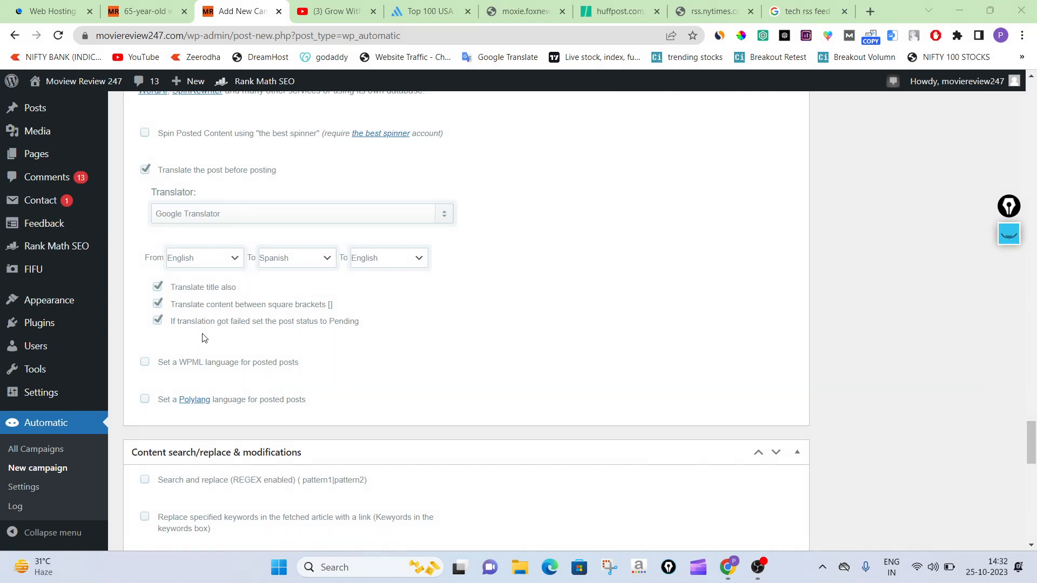
pyautogui.click(1006, 236)
pyautogui.moveTo(177, 329)
pyautogui.mouseDown()
pyautogui.moveTo(407, 336)
pyautogui.moveTo(257, 322)
pyautogui.moveTo(178, 342)
pyautogui.moveTo(379, 323)
pyautogui.moveTo(562, 288)
pyautogui.mouseUp()
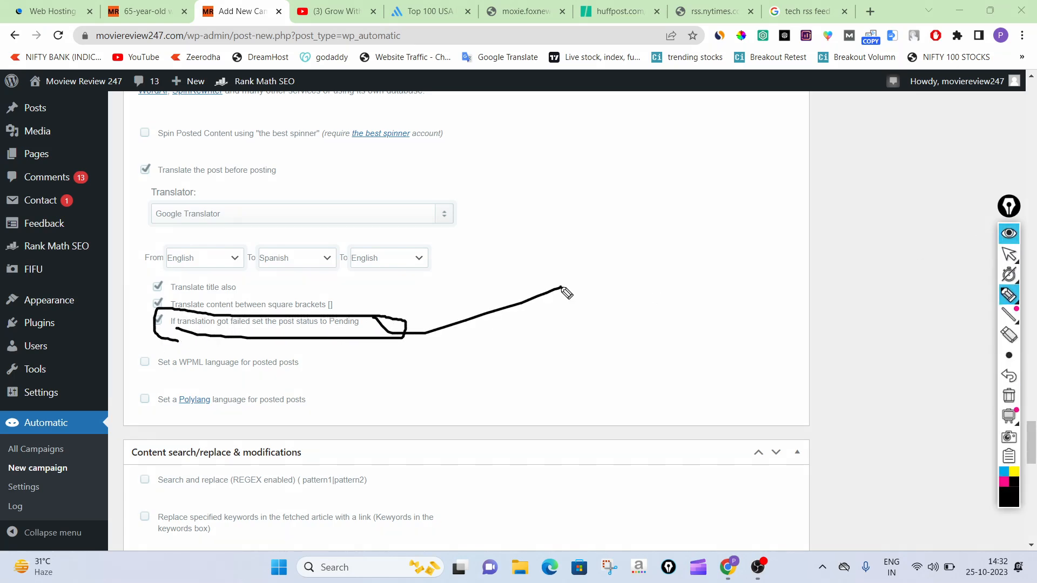
pyautogui.click(1008, 396)
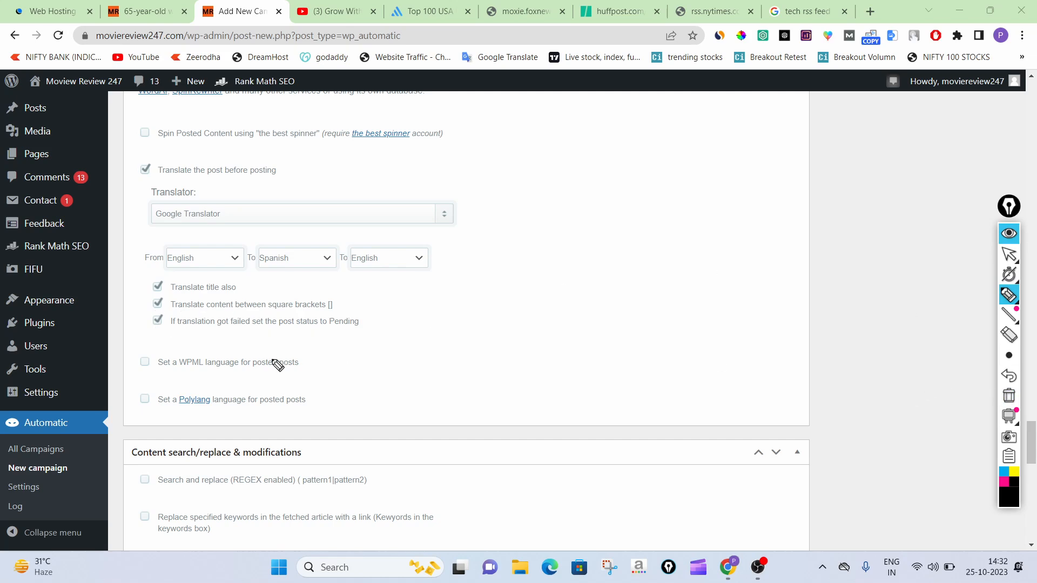
pyautogui.moveTo(433, 323)
pyautogui.mouseDown()
pyautogui.moveTo(619, 158)
pyautogui.moveTo(660, 197)
pyautogui.mouseUp()
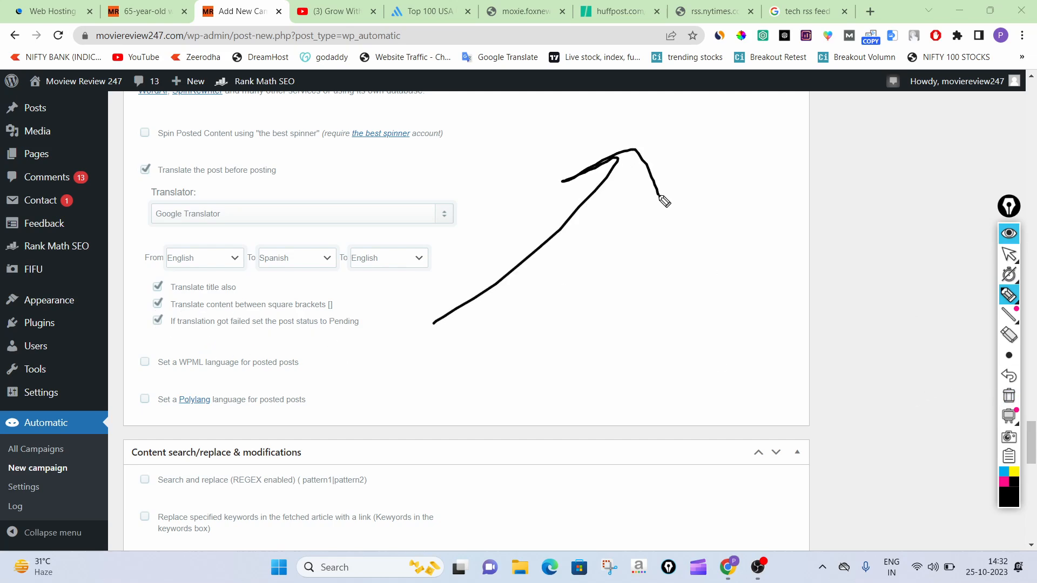
pyautogui.moveTo(163, 330)
pyautogui.mouseDown()
pyautogui.moveTo(370, 333)
pyautogui.moveTo(351, 315)
pyautogui.moveTo(358, 335)
pyautogui.mouseUp()
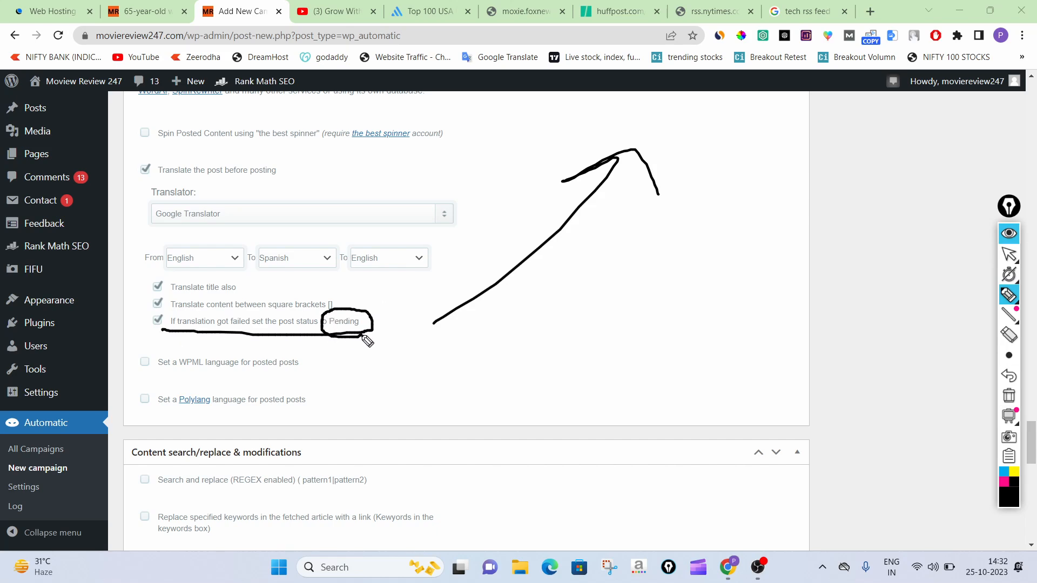
pyautogui.moveTo(477, 348)
pyautogui.mouseDown()
pyautogui.moveTo(603, 280)
pyautogui.moveTo(709, 331)
pyautogui.mouseUp()
pyautogui.moveTo(517, 347)
pyautogui.mouseDown()
pyautogui.moveTo(596, 329)
pyautogui.moveTo(634, 369)
pyautogui.moveTo(637, 357)
pyautogui.mouseUp()
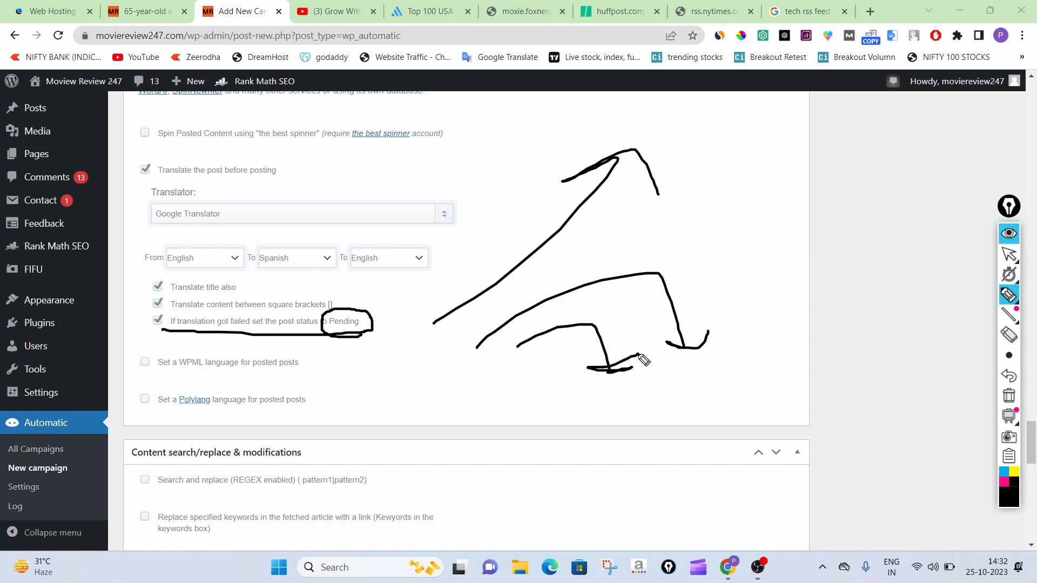
pyautogui.moveTo(341, 336)
pyautogui.mouseDown()
pyautogui.moveTo(410, 289)
pyautogui.moveTo(406, 318)
pyautogui.mouseUp()
pyautogui.moveTo(1013, 413)
pyautogui.click(1009, 395)
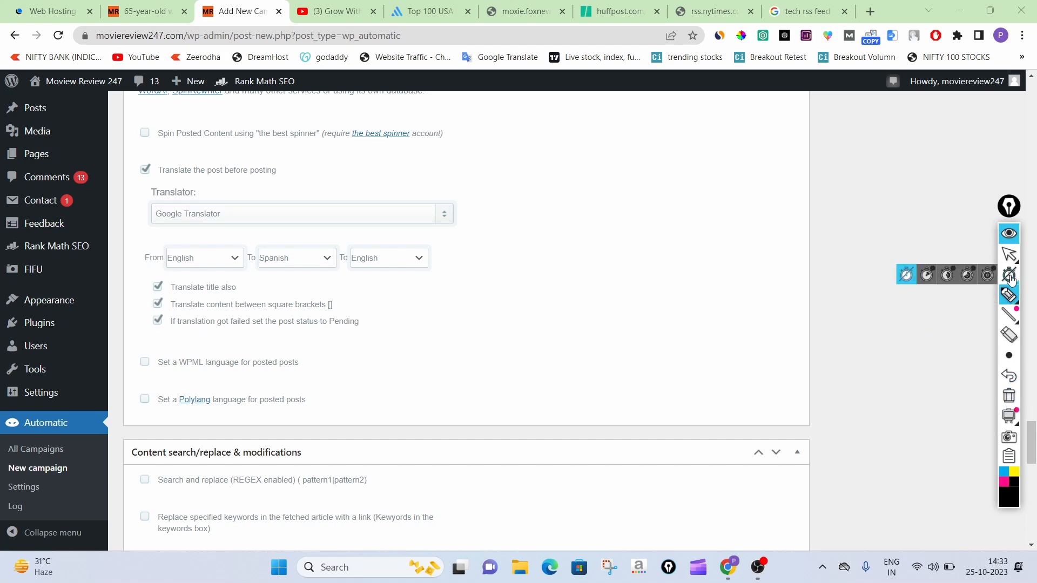
pyautogui.click(1009, 233)
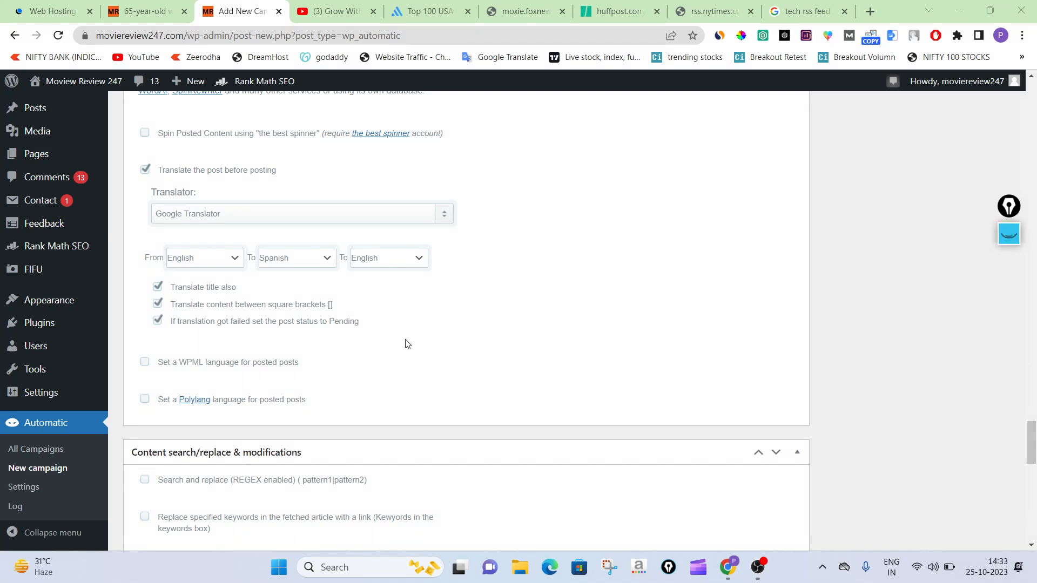
# - Enable the post filter that skips posts shorter than a specific length, with a minimum of 2064 characters
pyautogui.scroll(-3, 246, 339)
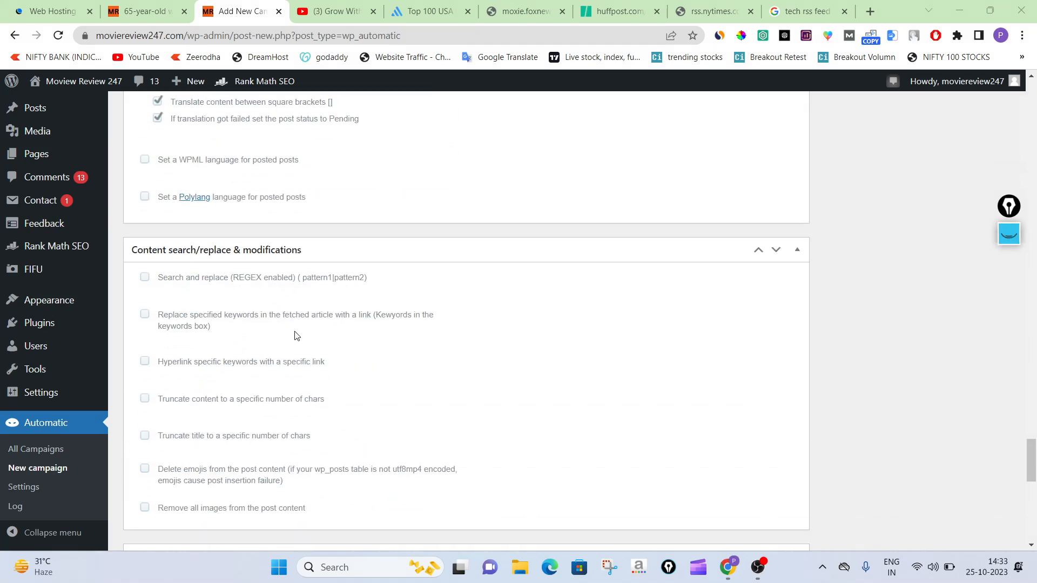
pyautogui.scroll(2, 286, 307)
pyautogui.scroll(7, 487, 316)
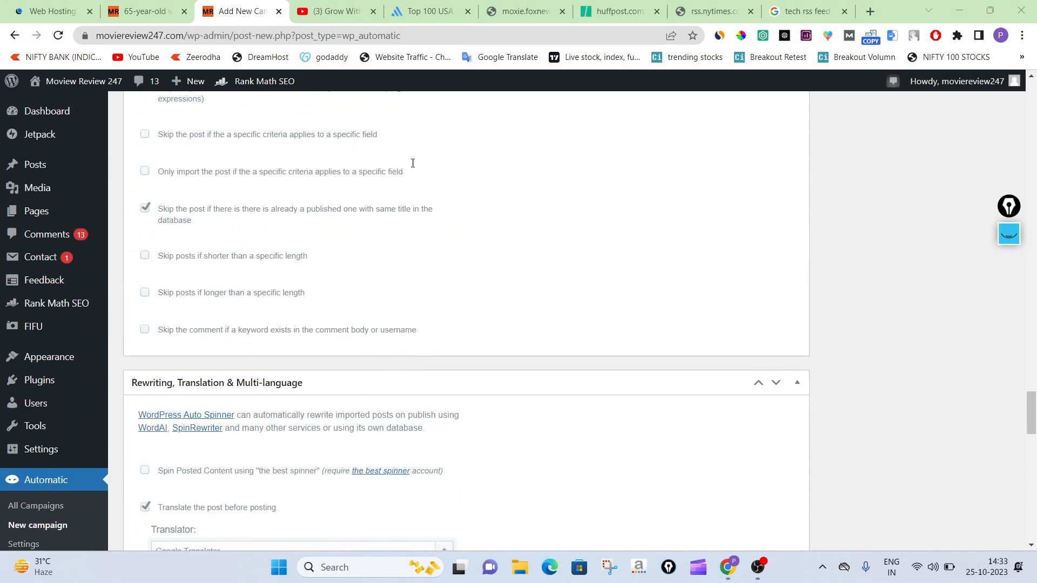
pyautogui.scroll(2, 347, 285)
pyautogui.scroll(-2, 347, 285)
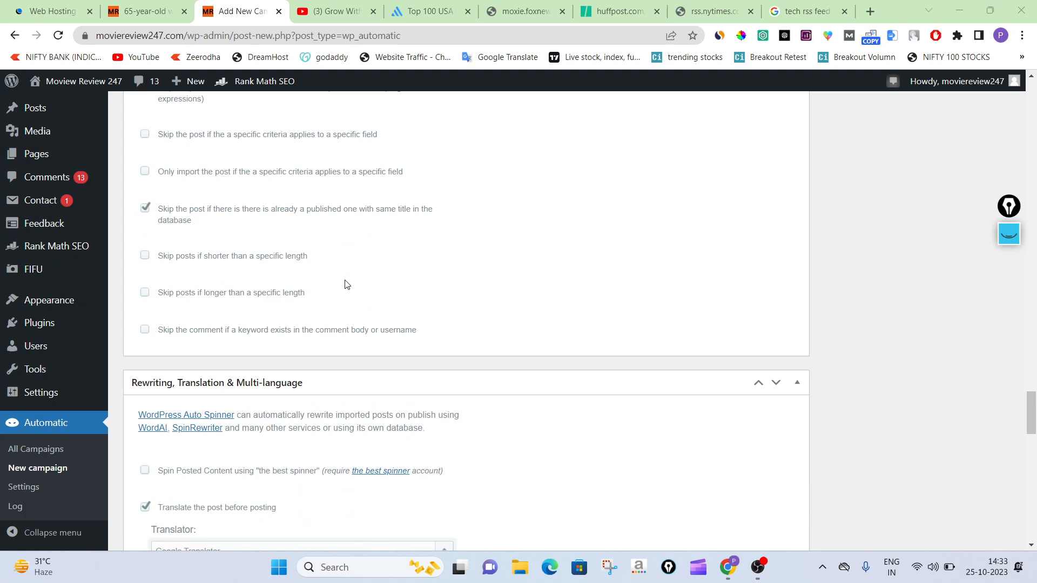
pyautogui.click(144, 256)
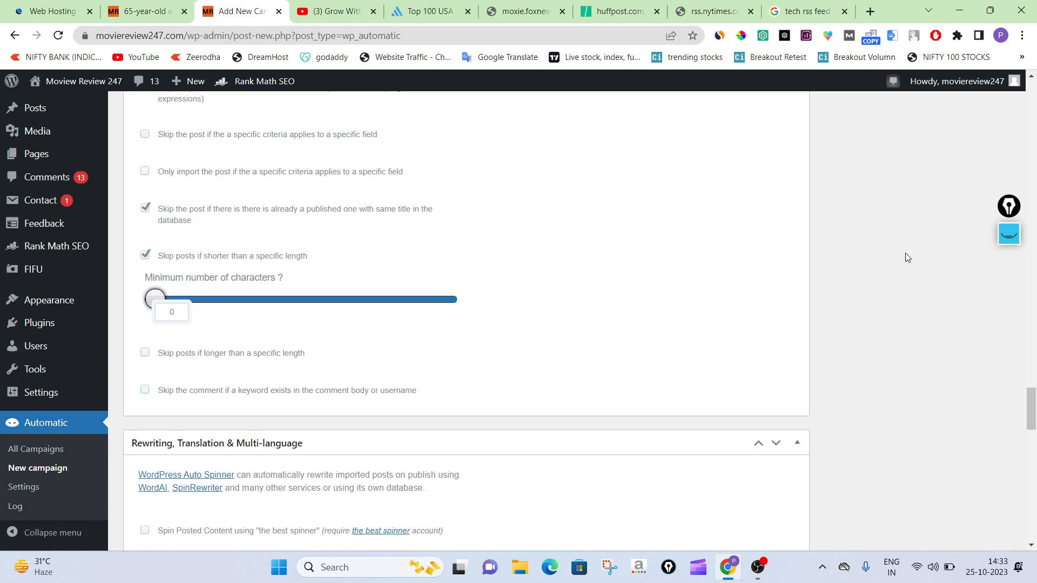
pyautogui.click(196, 300)
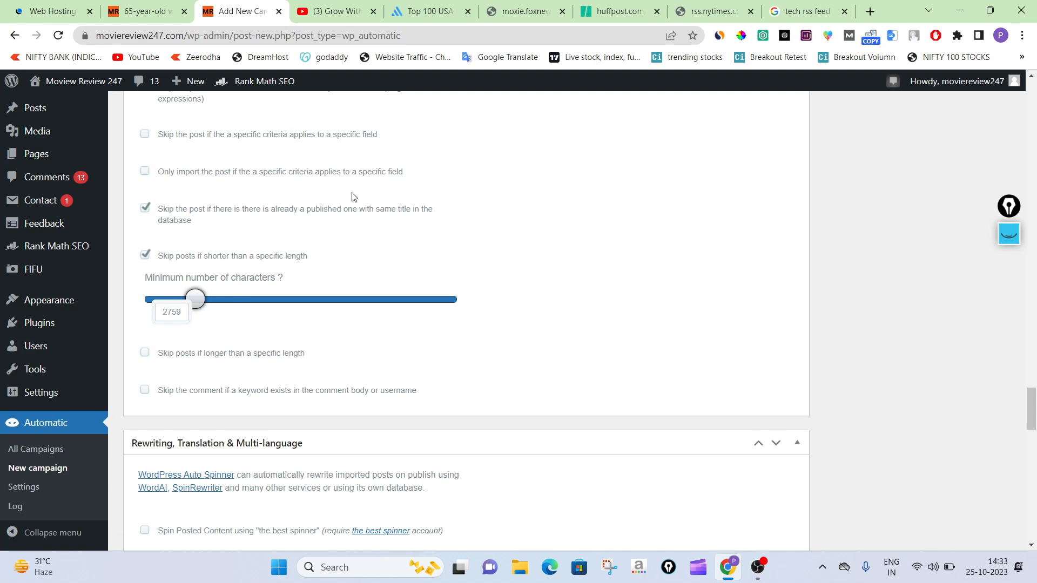
pyautogui.moveTo(196, 298); pyautogui.dragTo(186, 302)
pyautogui.click(1008, 234)
pyautogui.moveTo(682, 240)
pyautogui.mouseDown()
pyautogui.moveTo(549, 361)
pyautogui.moveTo(678, 252)
pyautogui.mouseUp()
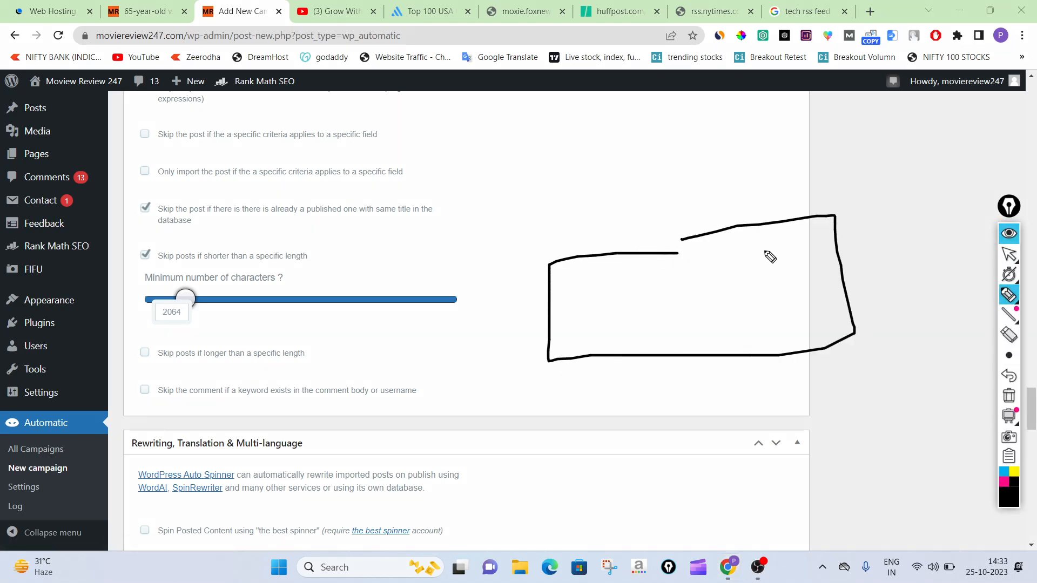
pyautogui.moveTo(780, 247); pyautogui.dragTo(1035, 199)
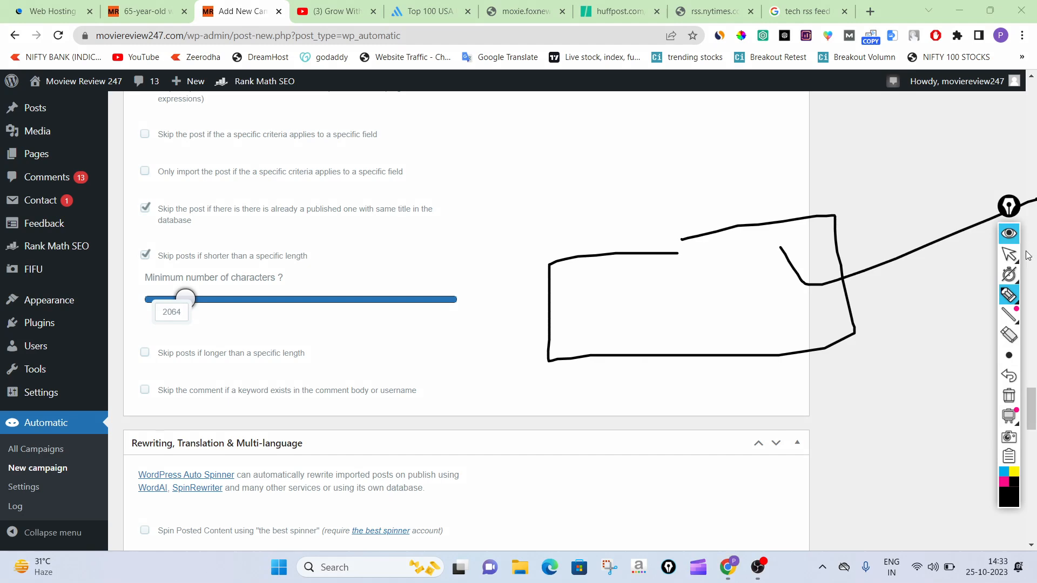
# - Clear the screen annotations, lower the minimum post length to 1416 characters, and leave the short-post filter switched off
pyautogui.click(1014, 397)
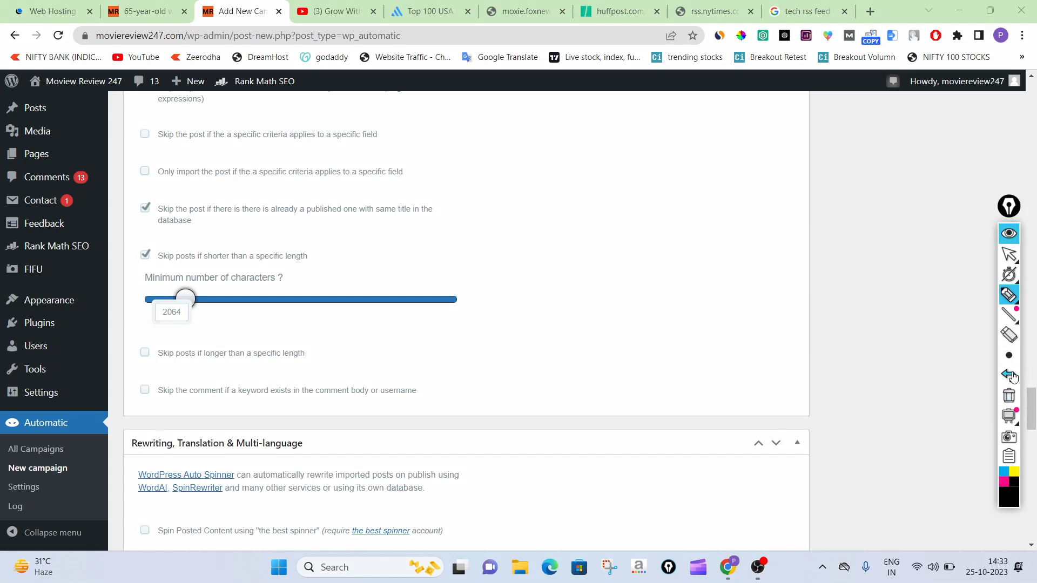
pyautogui.click(1008, 234)
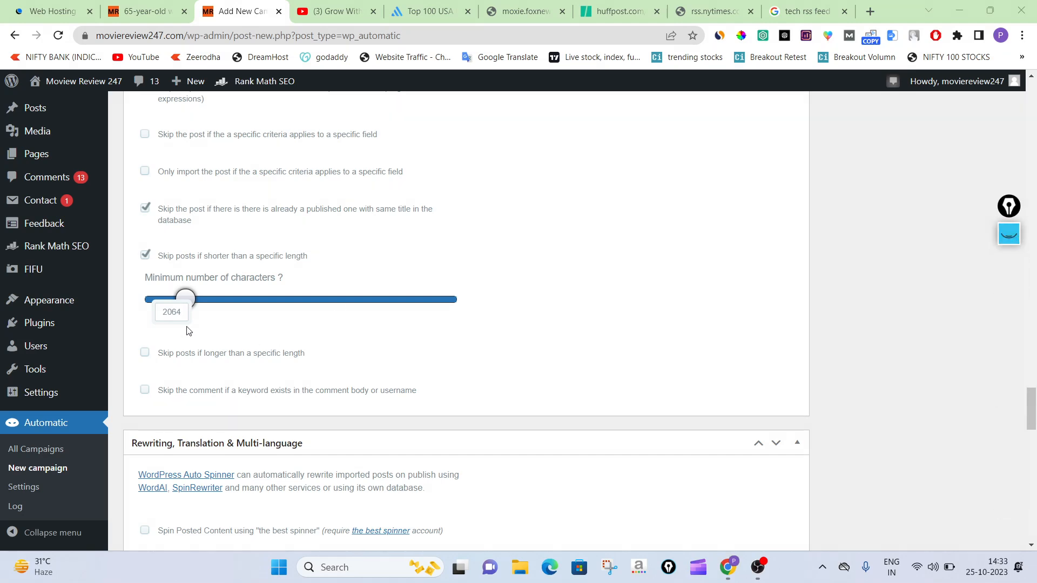
pyautogui.moveTo(184, 299); pyautogui.dragTo(175, 300)
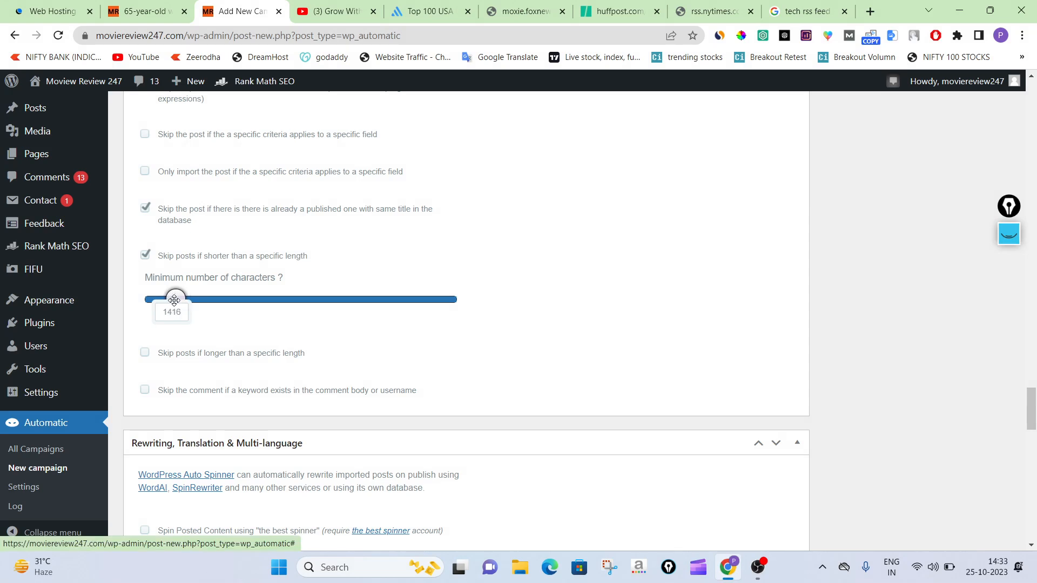
pyautogui.click(145, 255)
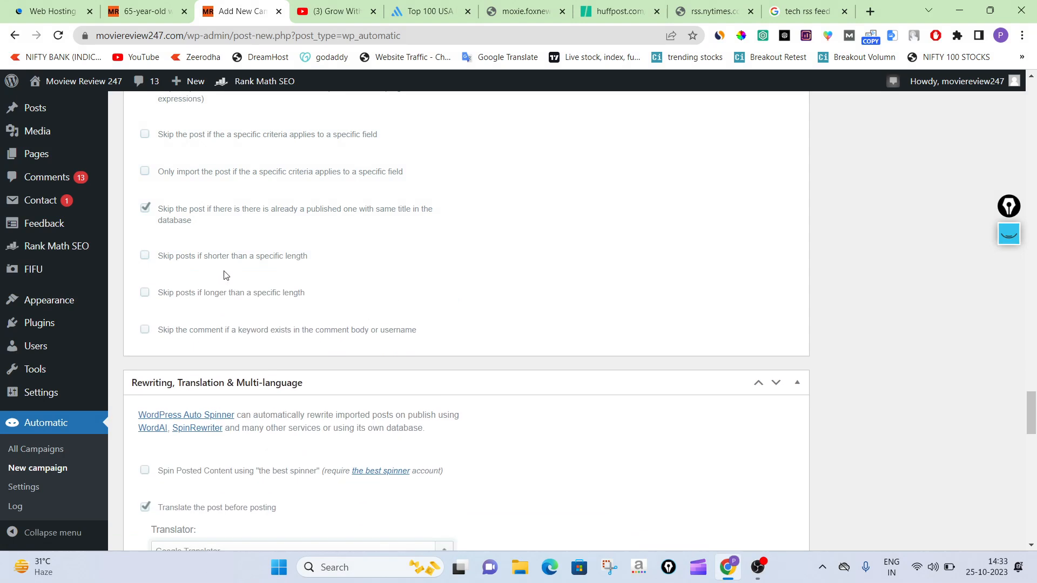
pyautogui.click(145, 255)
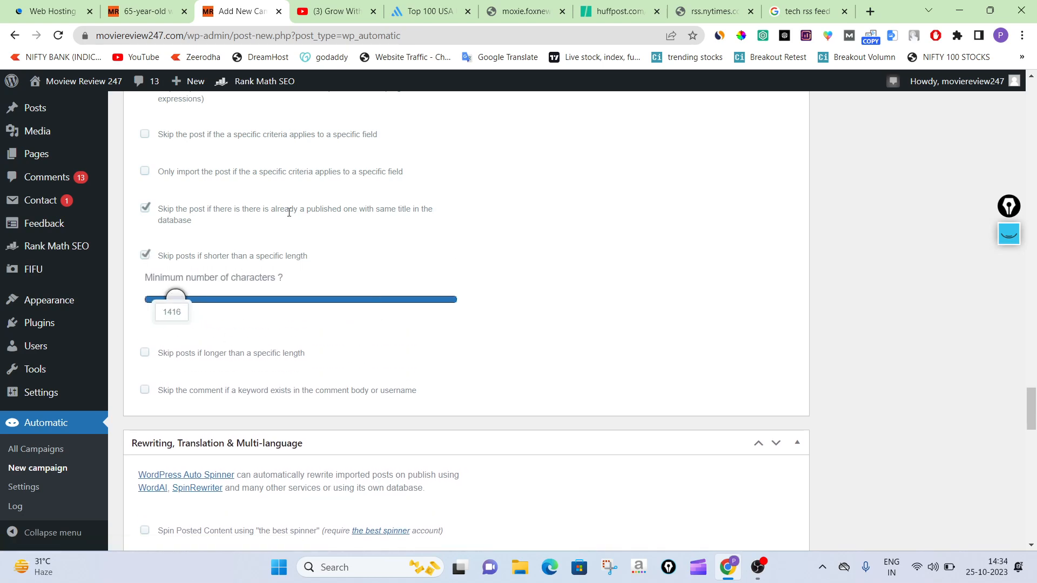
pyautogui.click(145, 256)
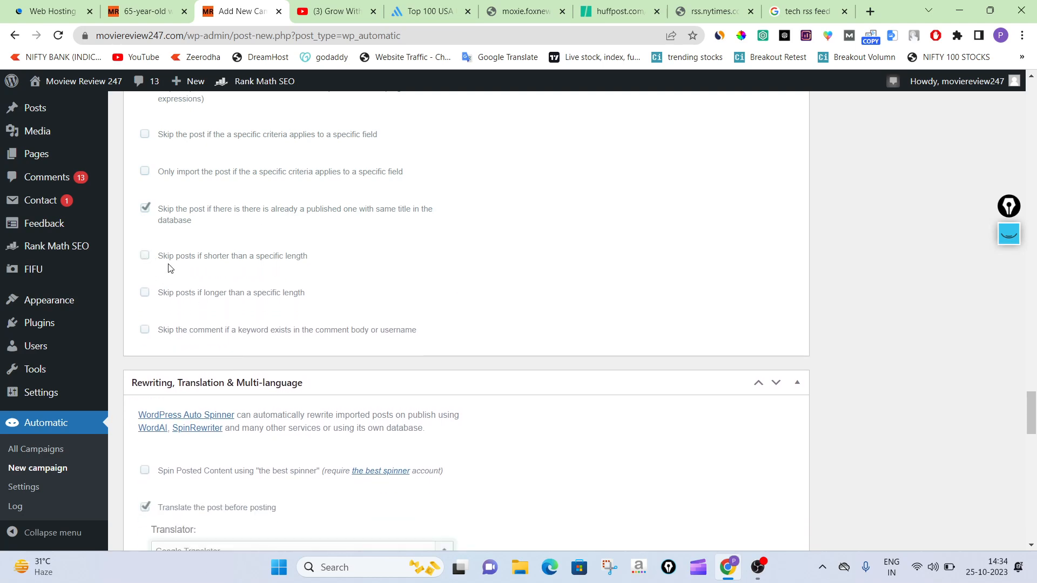
# - Publish the news feed campaign
pyautogui.scroll(6, 170, 268)
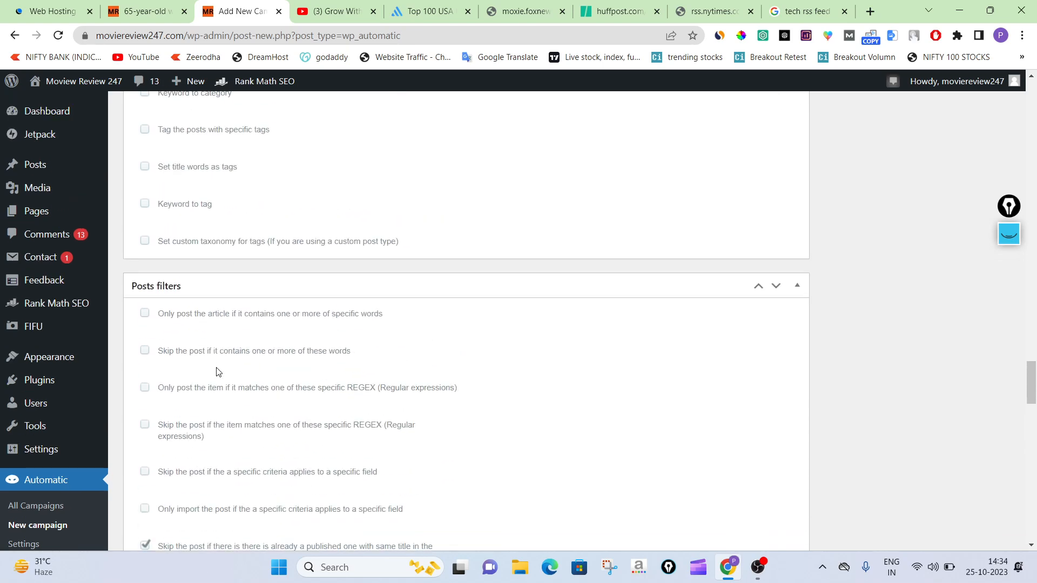
pyautogui.scroll(4, 218, 372)
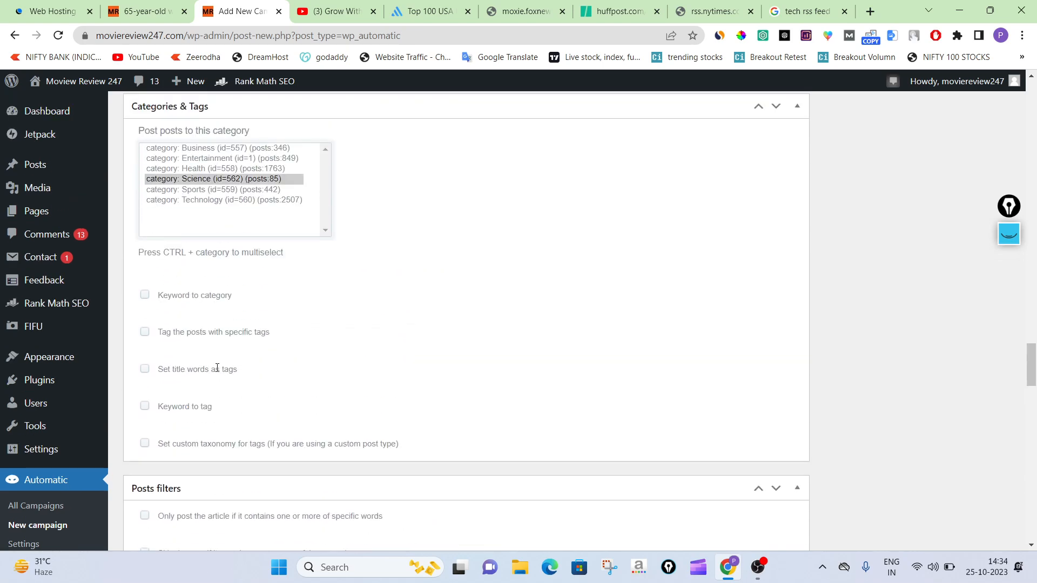
pyautogui.scroll(14, 216, 368)
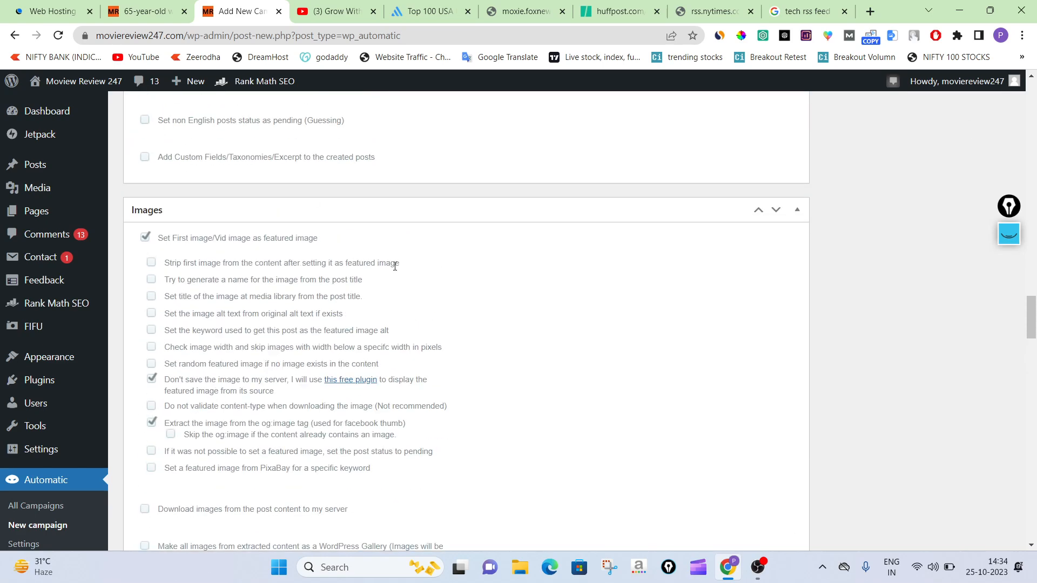
pyautogui.scroll(4, 416, 266)
pyautogui.scroll(4, 301, 393)
pyautogui.scroll(10, 301, 393)
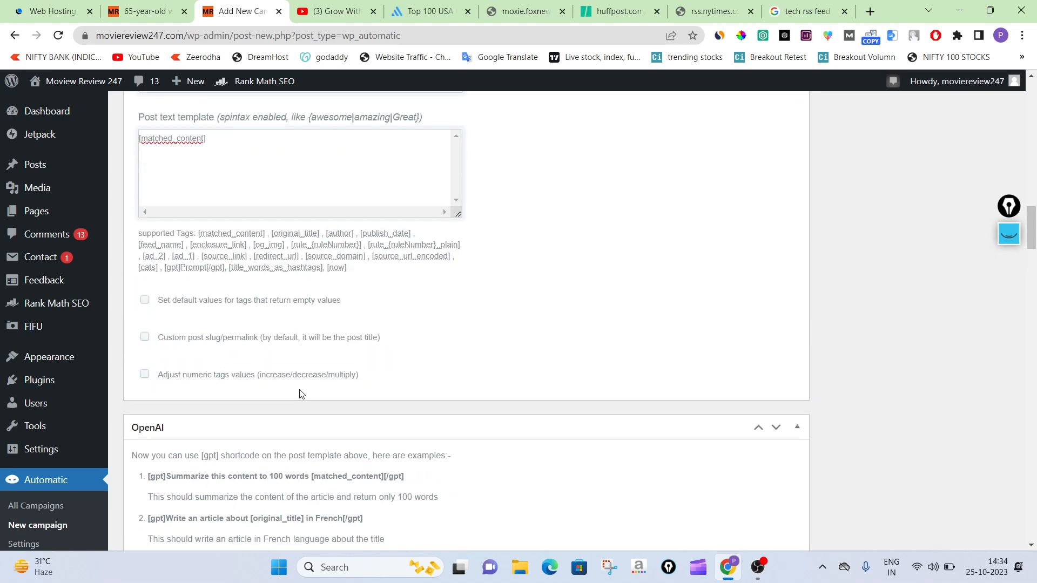
pyautogui.scroll(6, 301, 393)
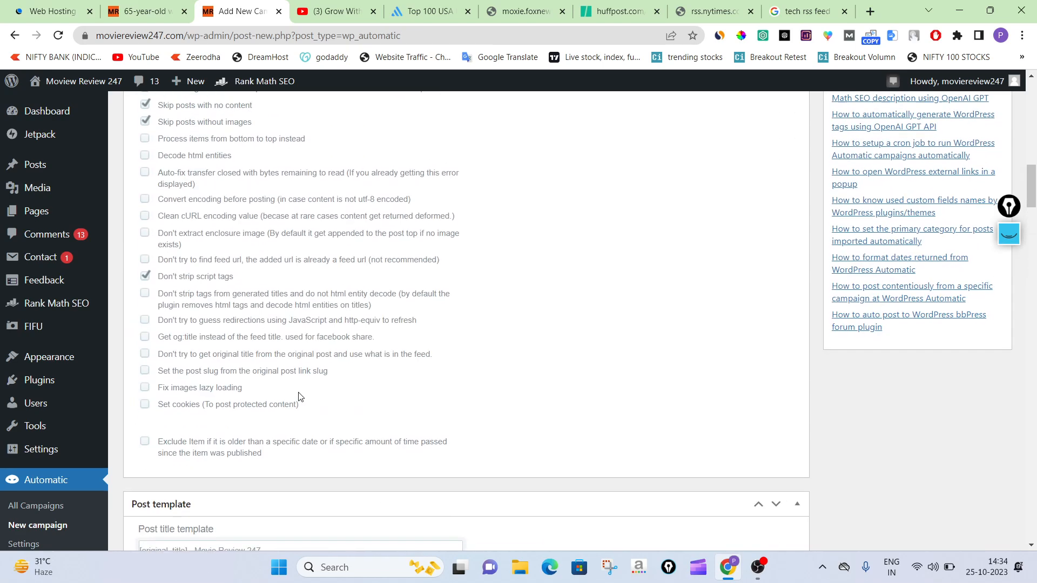
pyautogui.scroll(18, 301, 397)
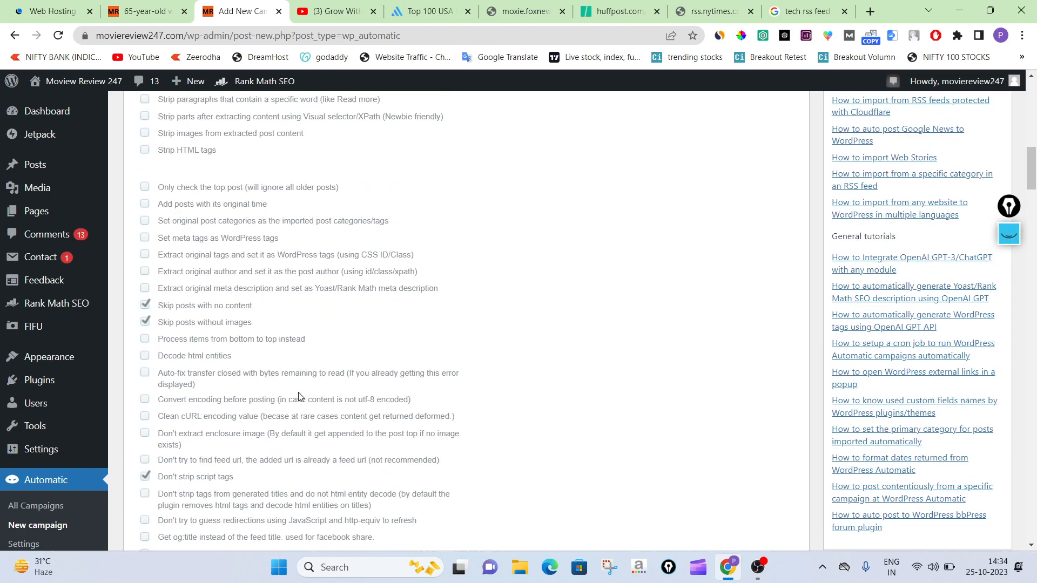
pyautogui.click(981, 429)
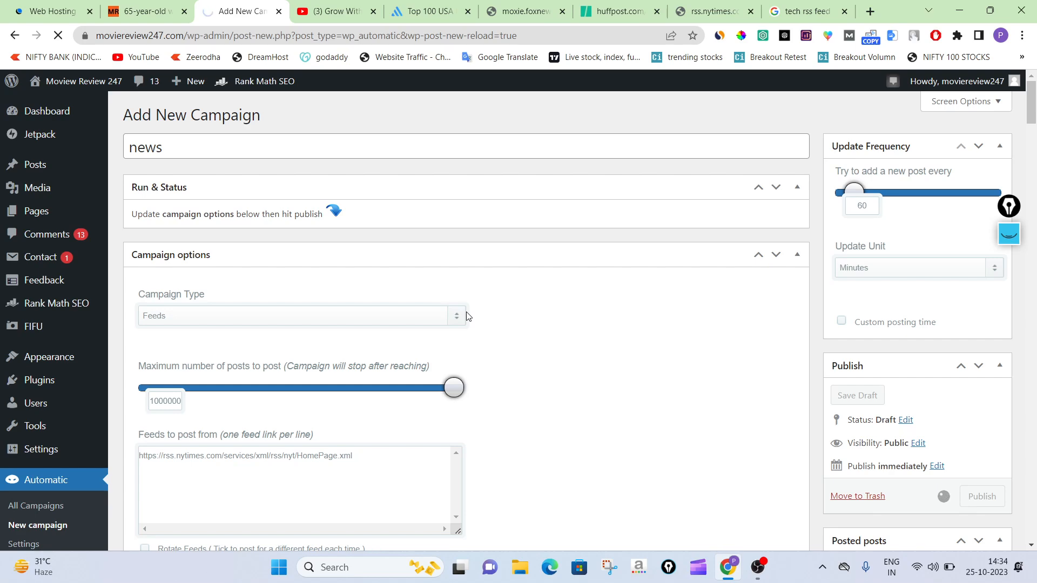
# - Load the site's homepage in the article tab, run the published campaign, and open its last post in a new tab beside the homepage
pyautogui.click(144, 11)
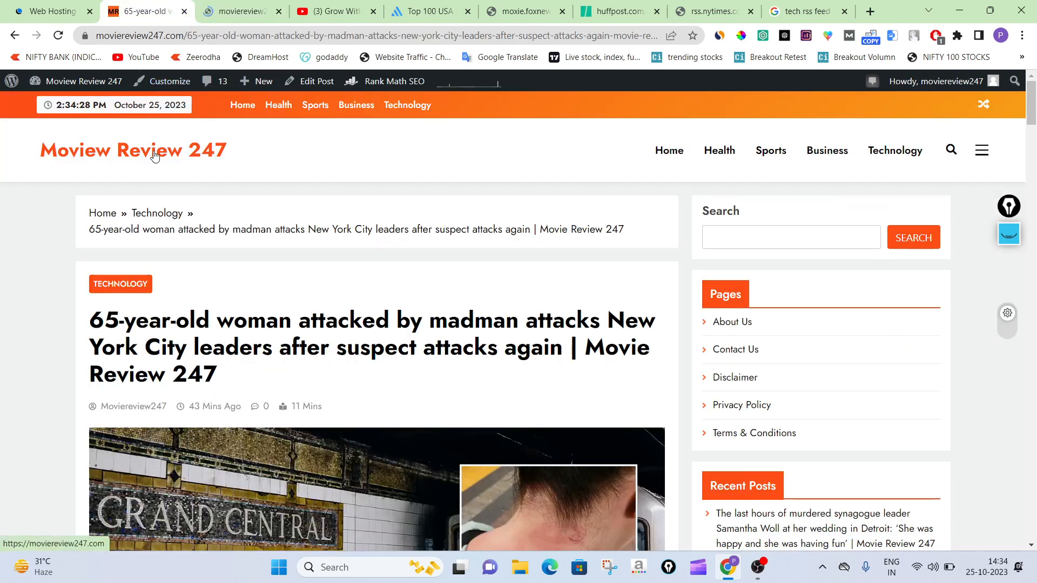
pyautogui.click(244, 4)
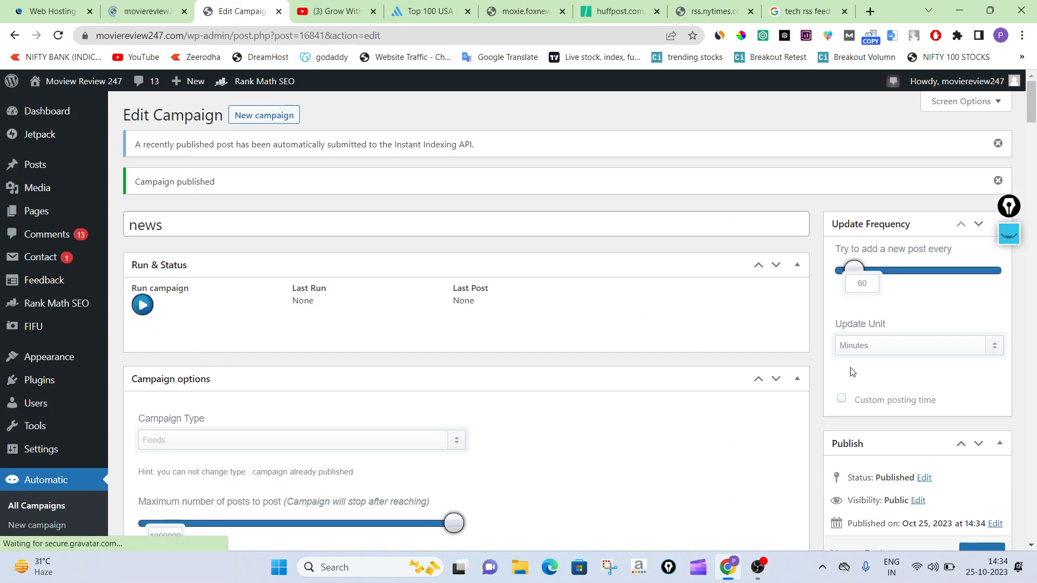
pyautogui.click(143, 322)
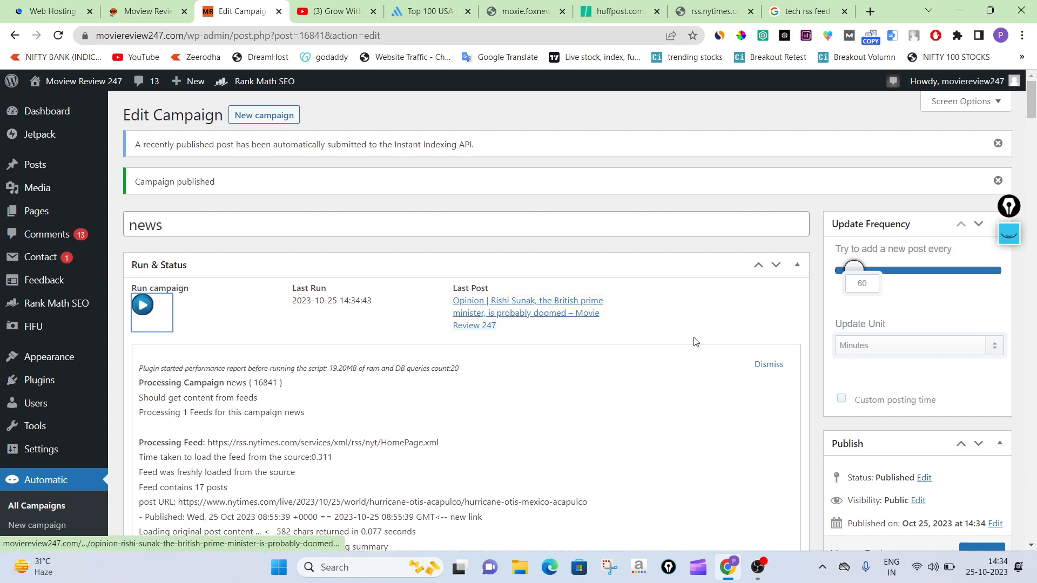
pyautogui.rightClick(510, 317)
pyautogui.click(540, 323)
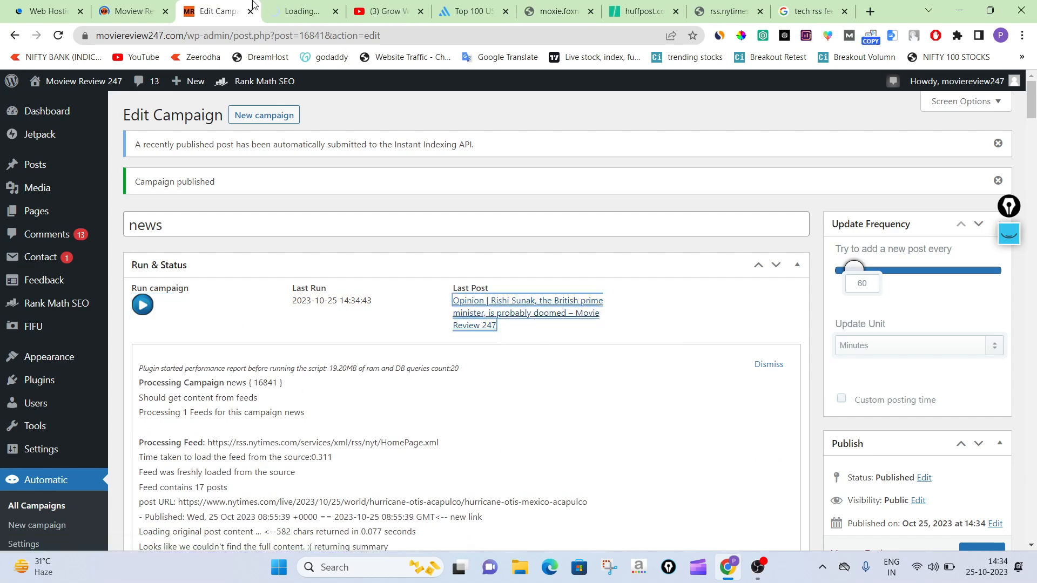
pyautogui.click(281, 11)
pyautogui.moveTo(268, 2); pyautogui.dragTo(244, 7)
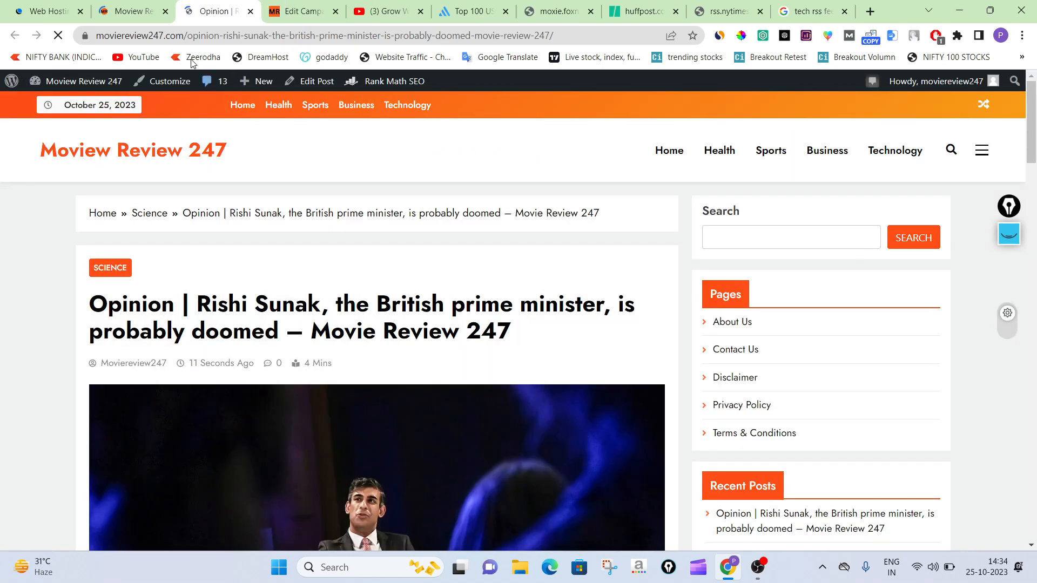
# - Examine the imported post's permalink and the site name appended to its title
pyautogui.click(281, 36)
pyautogui.click(281, 35)
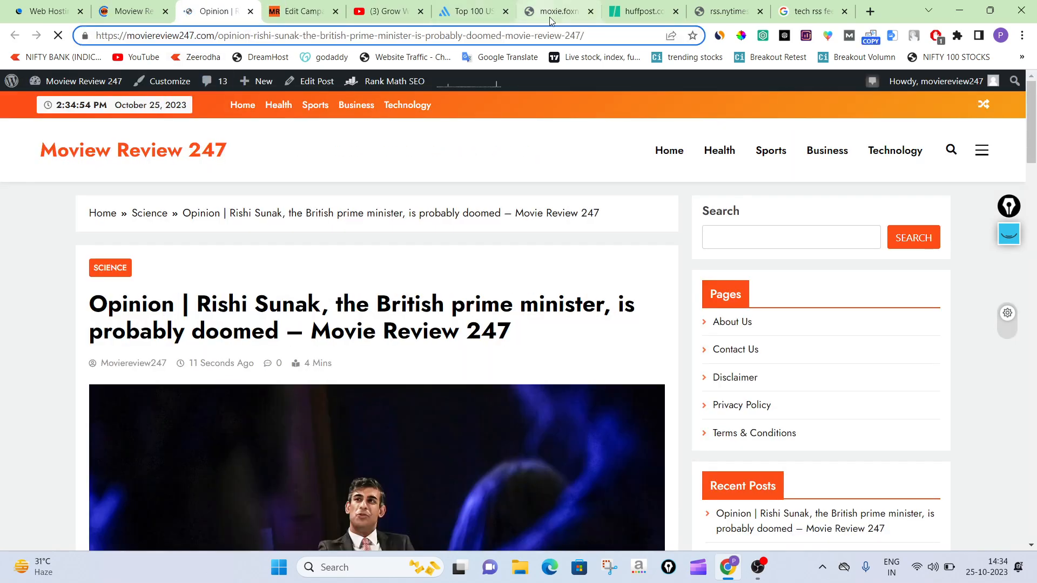
pyautogui.moveTo(596, 36); pyautogui.dragTo(127, 38)
pyautogui.click(471, 36)
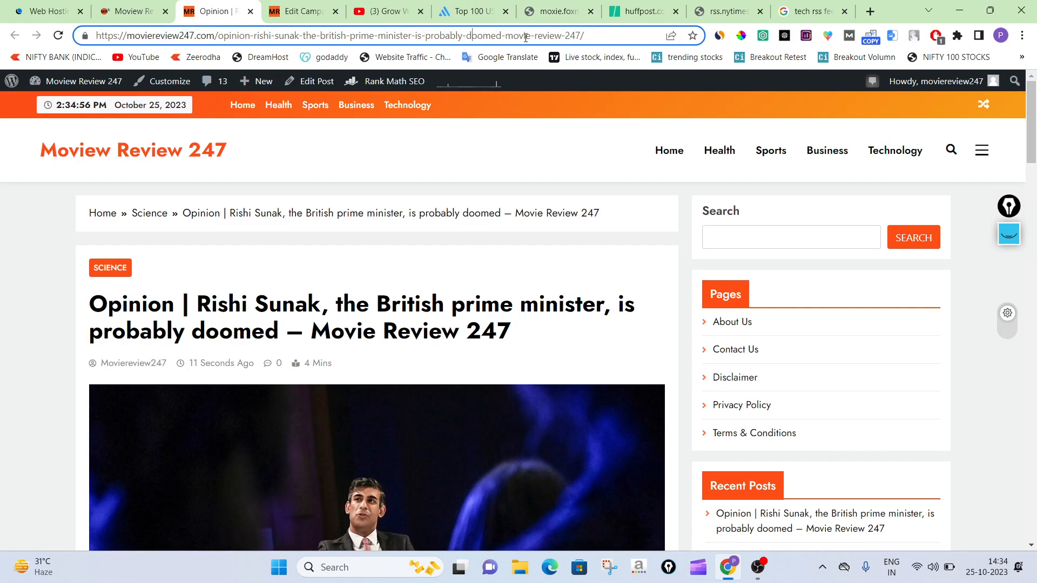
pyautogui.moveTo(506, 36); pyautogui.dragTo(588, 36)
pyautogui.moveTo(309, 331); pyautogui.dragTo(525, 331)
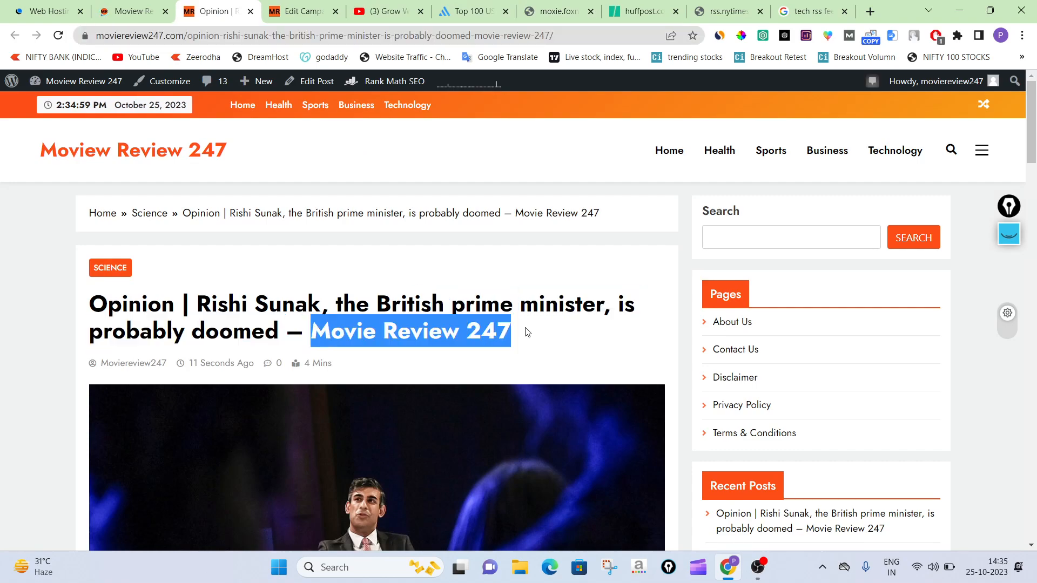
# - Compare the post title template in the campaign settings with the imported post's title
pyautogui.click(289, 4)
pyautogui.scroll(-15, 356, 291)
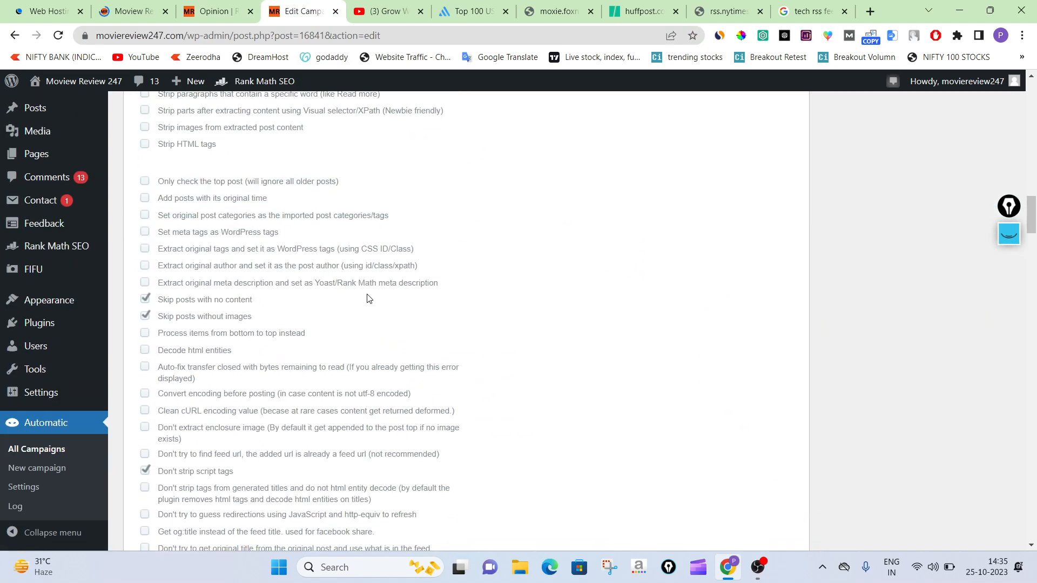
pyautogui.scroll(-10, 367, 298)
pyautogui.scroll(1, 345, 289)
pyautogui.click(237, 275)
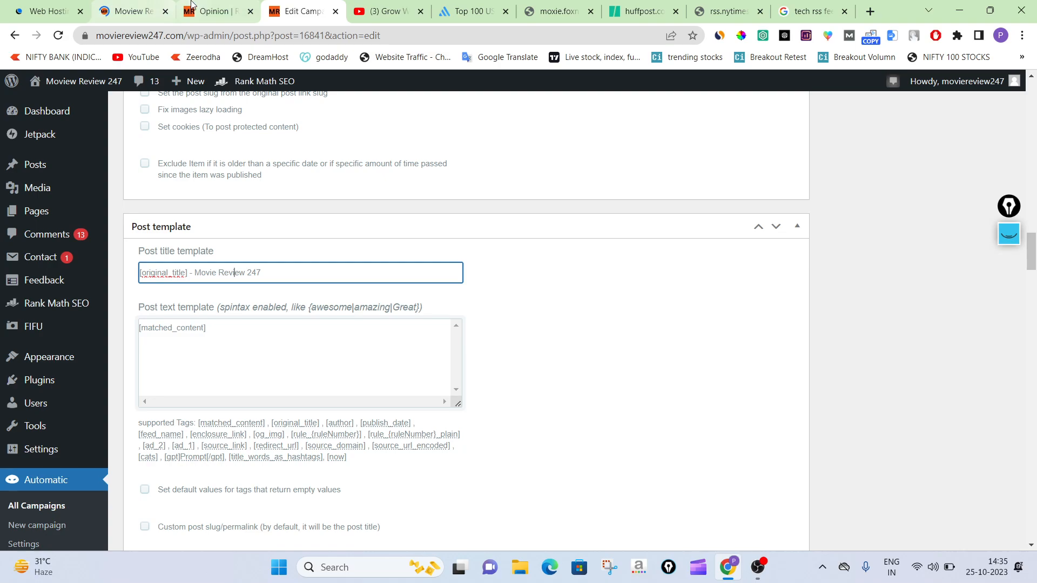
pyautogui.click(213, 11)
pyautogui.click(358, 320)
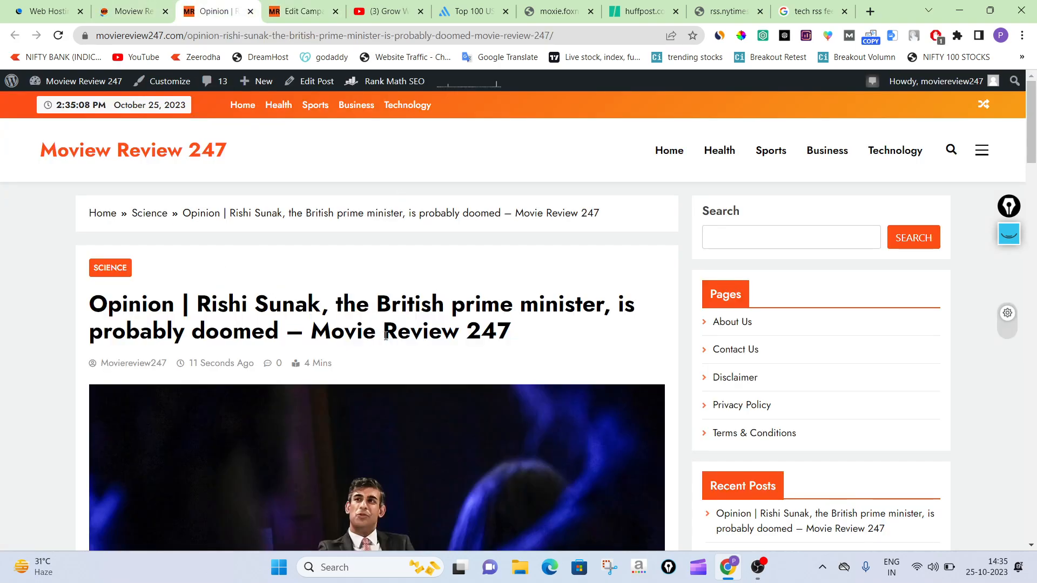
# - Review the imported post's image, article text and page layout from beginning to end
pyautogui.scroll(-15, 383, 335)
pyautogui.scroll(-4, 363, 267)
pyautogui.scroll(6, 351, 287)
pyautogui.scroll(-9, 352, 302)
pyautogui.scroll(-4, 351, 323)
pyautogui.scroll(20, 351, 324)
pyautogui.scroll(8, 231, 396)
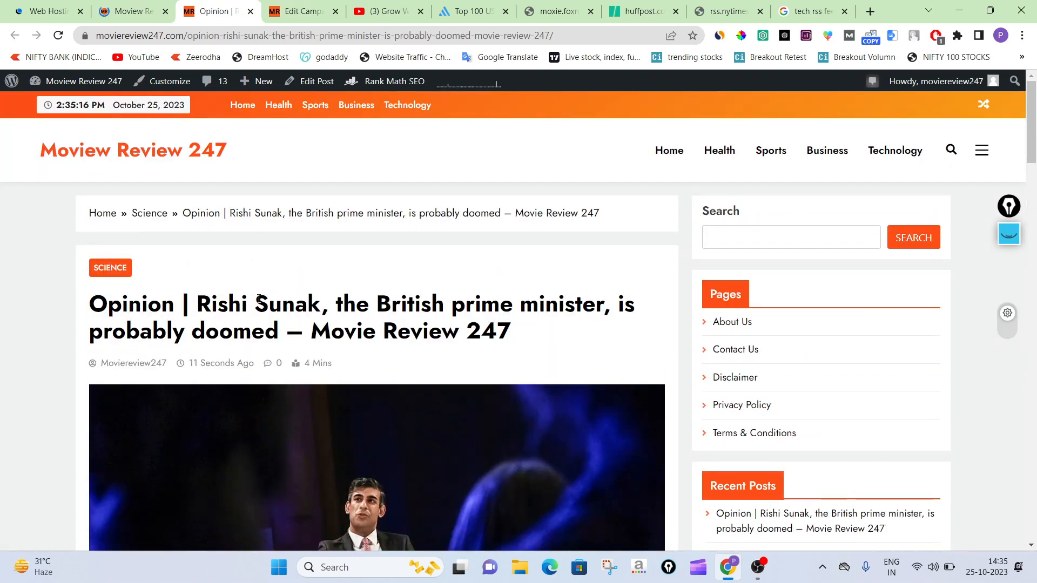
# - Return from the post to the campaign editor and open the list of all campaigns
pyautogui.click(294, 10)
pyautogui.click(226, 10)
pyautogui.click(302, 10)
pyautogui.click(246, 8)
pyautogui.click(292, 8)
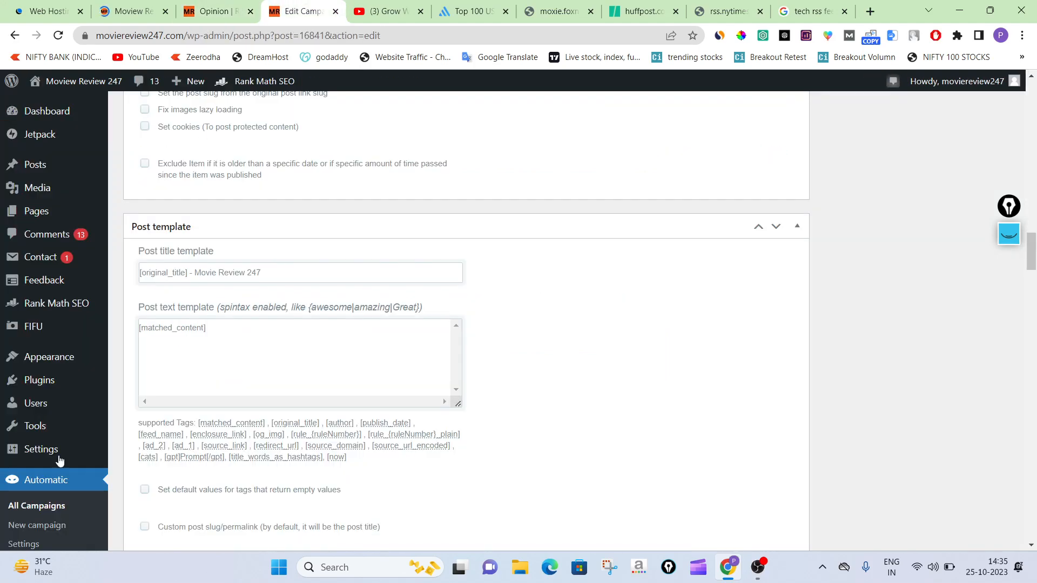
pyautogui.click(42, 509)
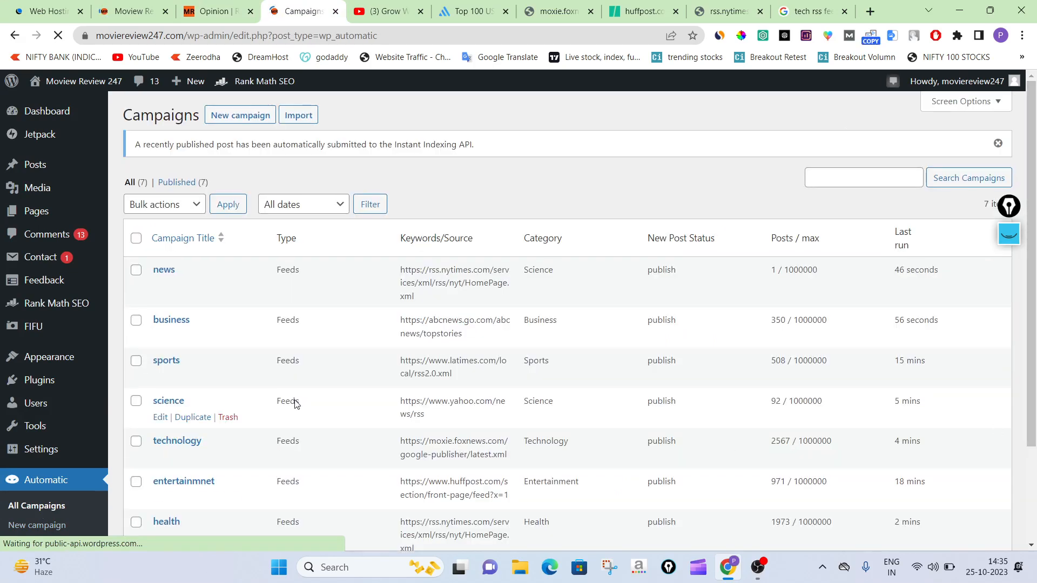
# - Check the news campaign's source feed URL against the USA news feed list on FeedSpot
pyautogui.moveTo(165, 271)
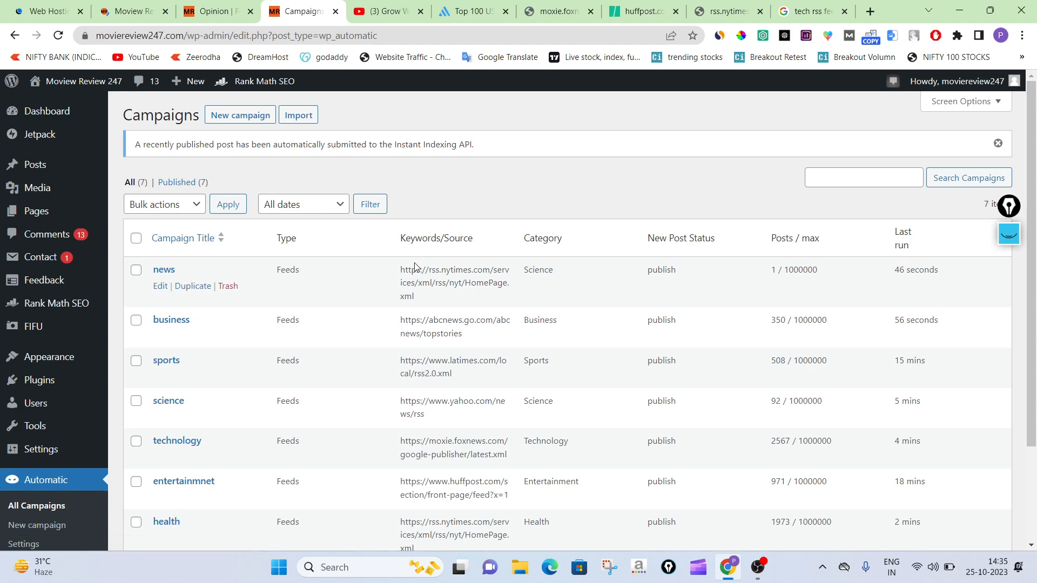
pyautogui.moveTo(400, 269); pyautogui.dragTo(454, 283)
pyautogui.click(470, 11)
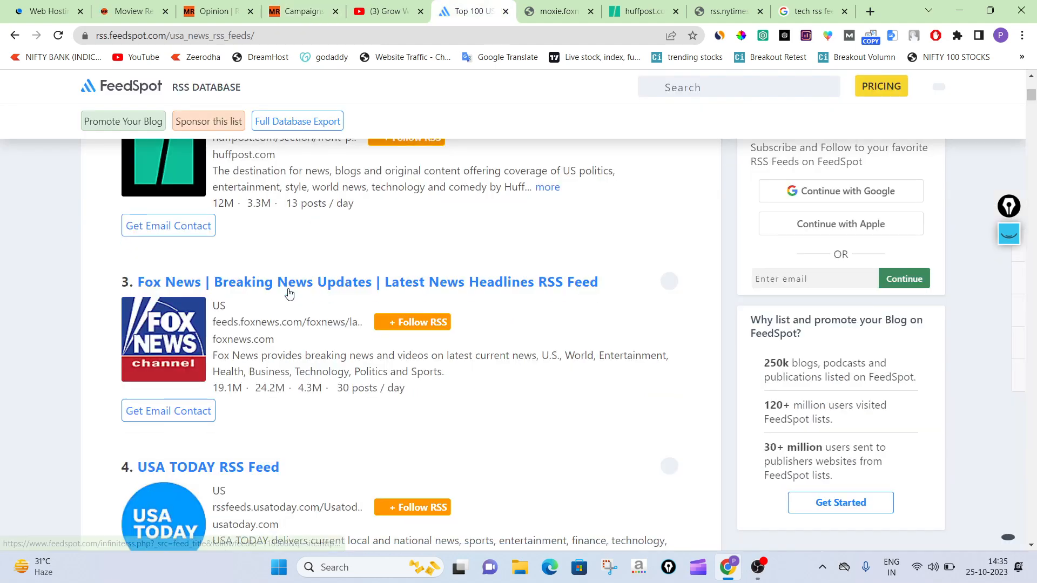
pyautogui.click(302, 11)
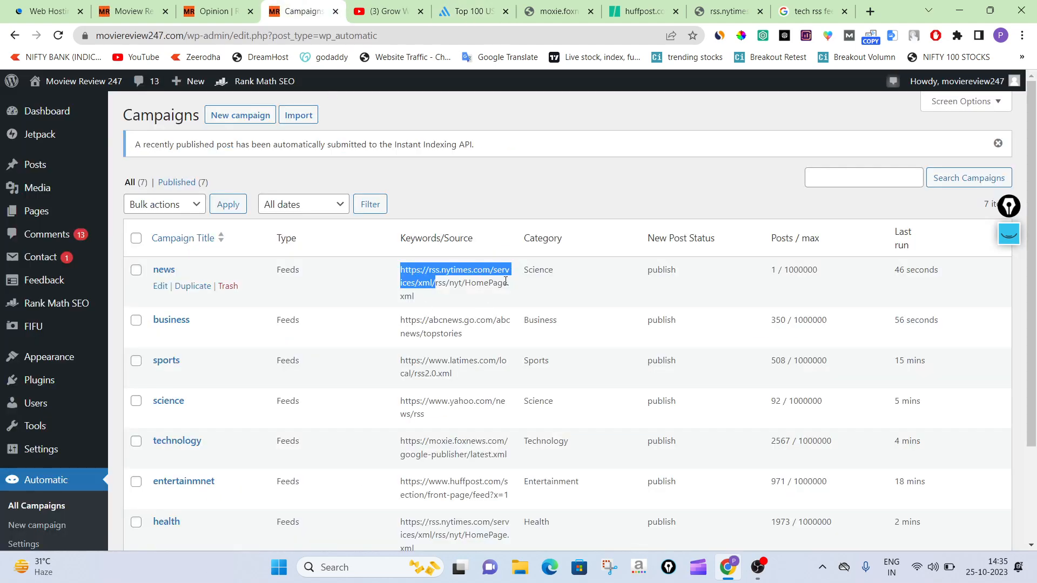
# - Mark the feed sources and their categories in the campaign list with the drawing pen and clear the markings
pyautogui.click(1010, 236)
pyautogui.moveTo(422, 263)
pyautogui.mouseDown()
pyautogui.moveTo(513, 307)
pyautogui.moveTo(393, 266)
pyautogui.mouseUp()
pyautogui.moveTo(521, 264)
pyautogui.mouseDown()
pyautogui.moveTo(571, 296)
pyautogui.moveTo(525, 270)
pyautogui.mouseUp()
pyautogui.moveTo(572, 298); pyautogui.dragTo(564, 326)
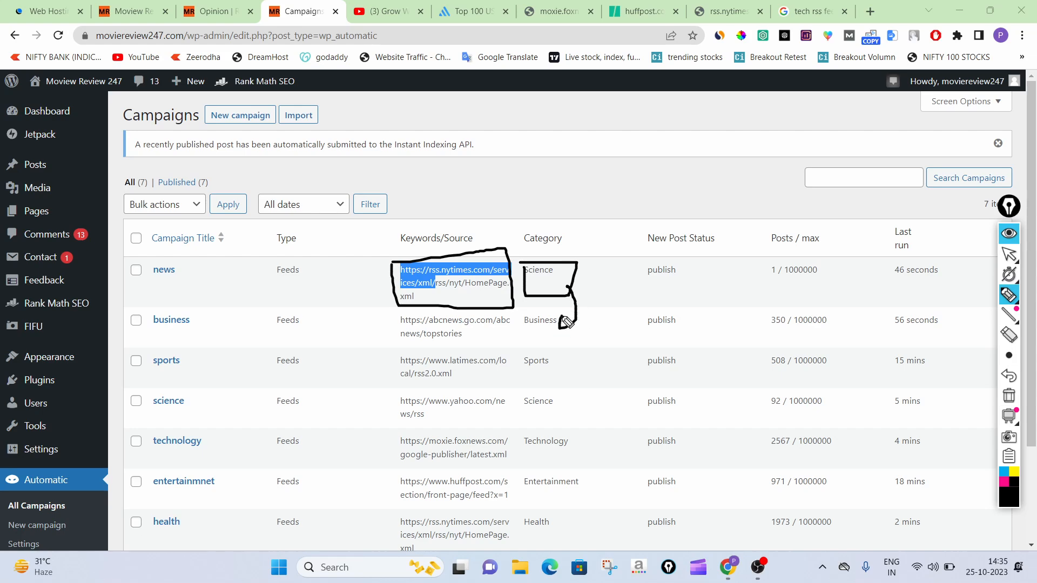
pyautogui.moveTo(540, 368); pyautogui.dragTo(529, 355)
pyautogui.moveTo(573, 420)
pyautogui.mouseDown()
pyautogui.moveTo(629, 432)
pyautogui.moveTo(597, 457)
pyautogui.moveTo(520, 456)
pyautogui.mouseUp()
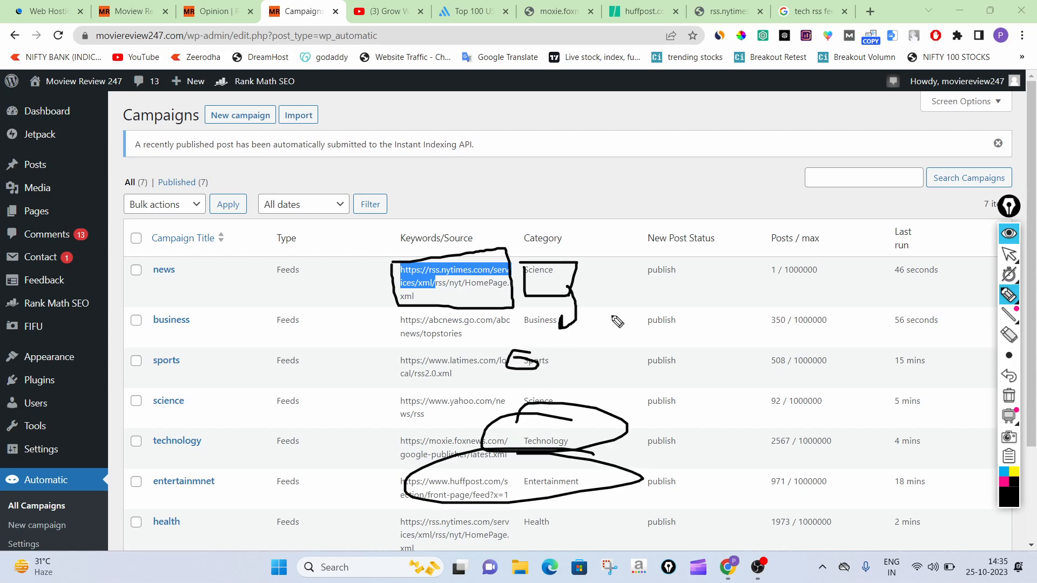
pyautogui.click(1009, 395)
pyautogui.click(1009, 254)
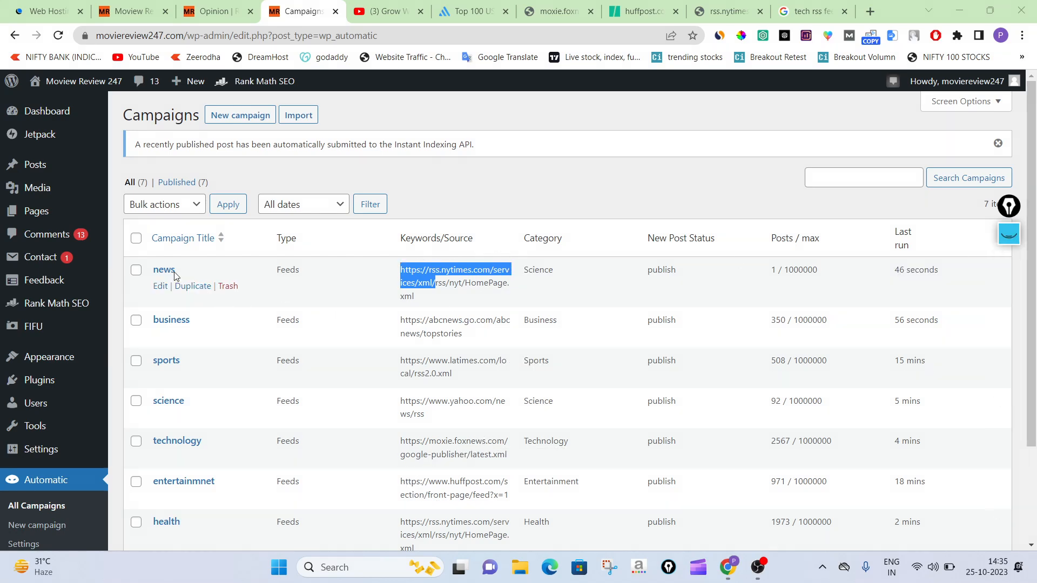
# - Dismiss the instant indexing notice and open the side menu on the imported post's page to review the site navigation
pyautogui.click(998, 143)
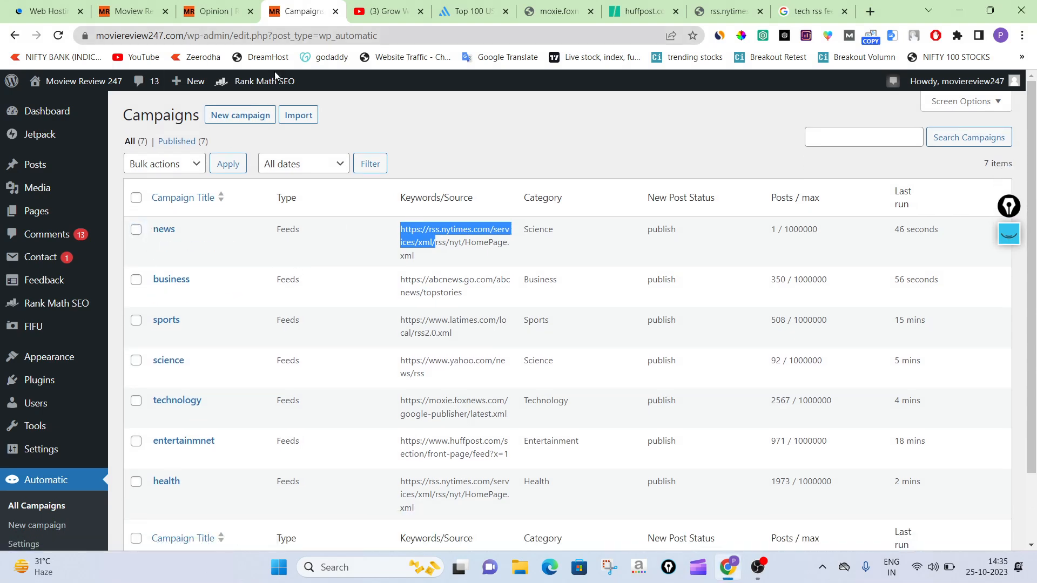
pyautogui.click(192, 4)
pyautogui.moveTo(651, 150); pyautogui.dragTo(924, 148)
pyautogui.click(981, 150)
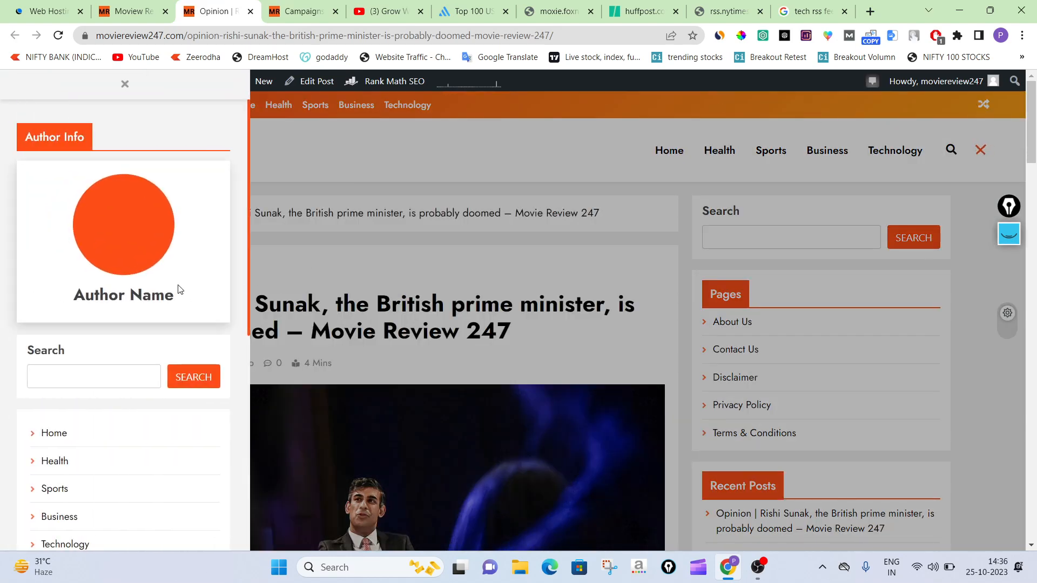
# - Close the side menu on the imported post's page and open the Moview Review 247 home page
pyautogui.scroll(-5, 164, 268)
pyautogui.click(654, 269)
pyautogui.click(156, 154)
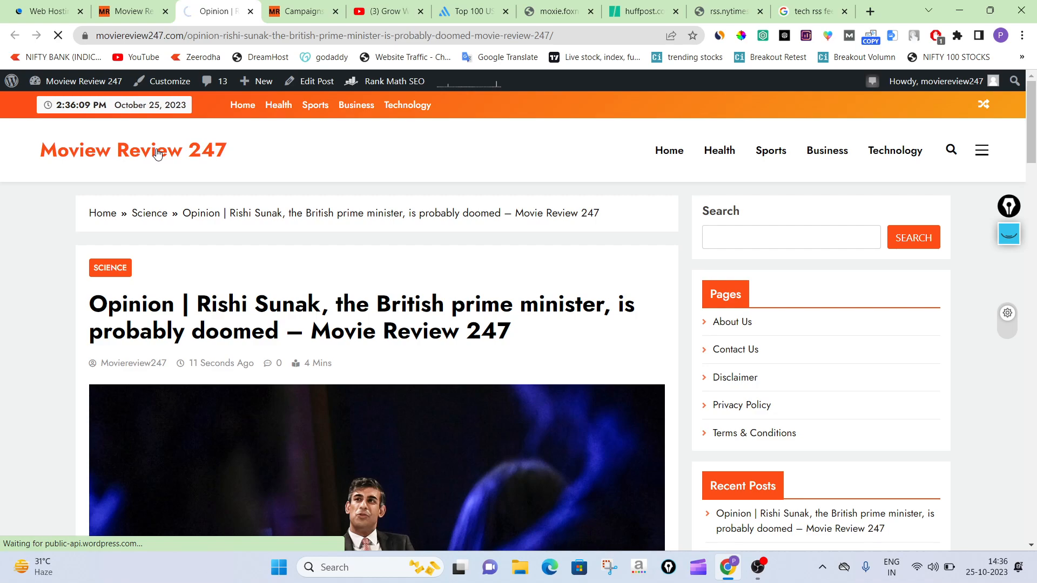
pyautogui.click(157, 154)
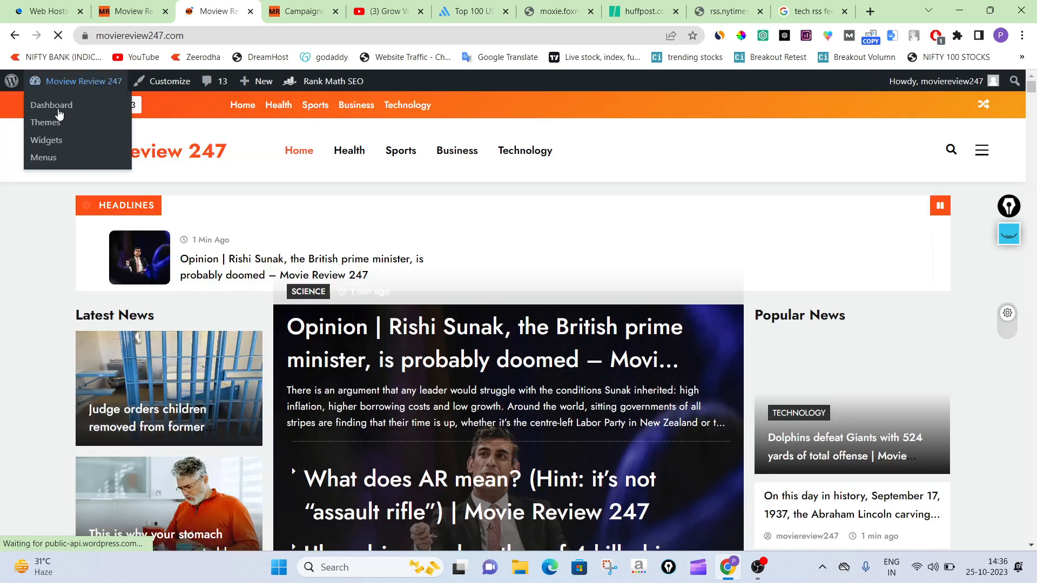
# - Switch to the DreamHost website and review its hosting offer
pyautogui.click(45, 5)
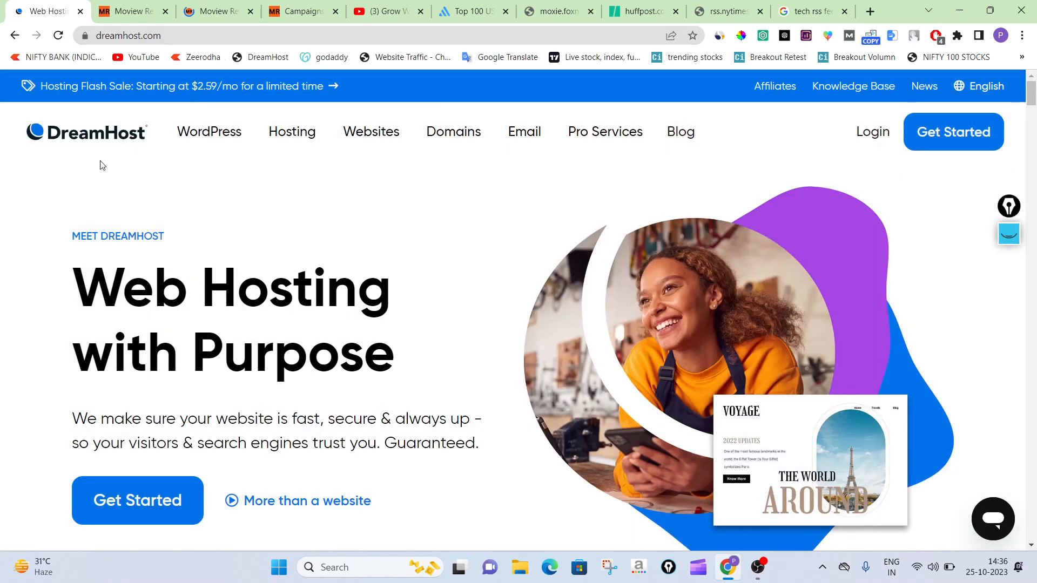
pyautogui.moveTo(250, 160)
pyautogui.moveTo(281, 134)
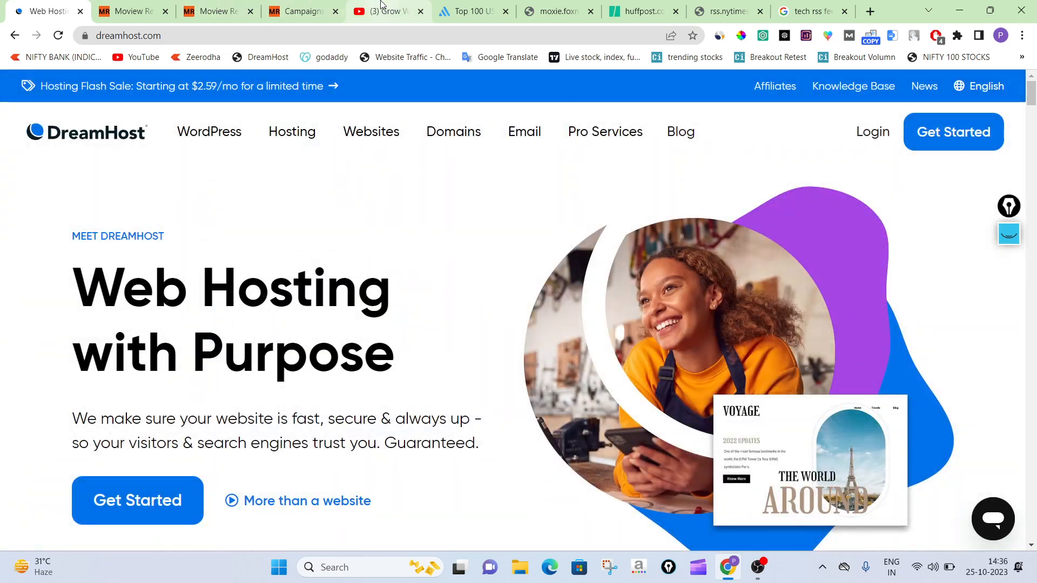
# - Switch to the YouTube channel, open its About page and highlight the DreamHost hosting link
pyautogui.click(381, 6)
pyautogui.scroll(10, 540, 261)
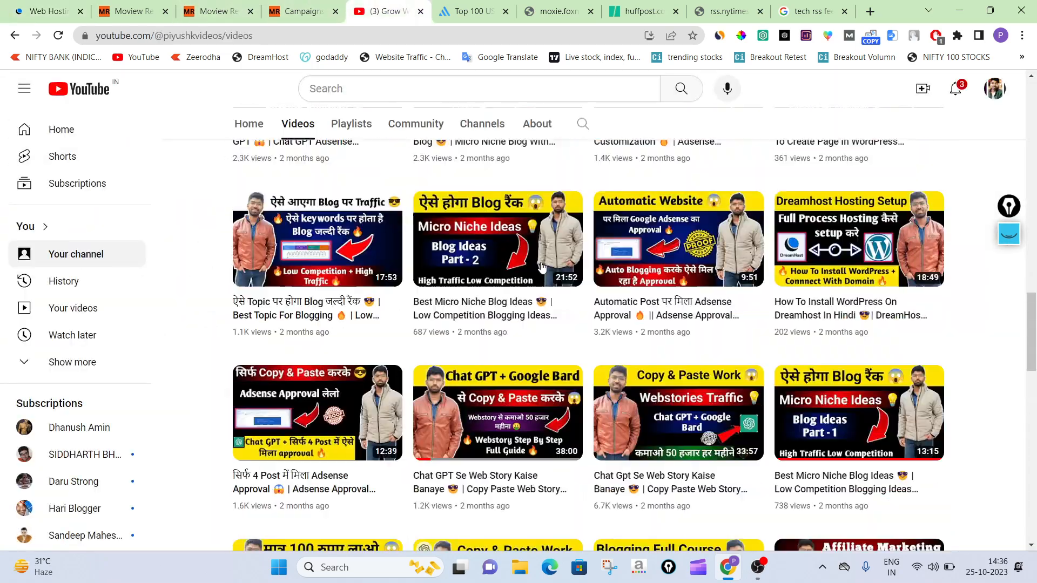
pyautogui.scroll(15, 542, 269)
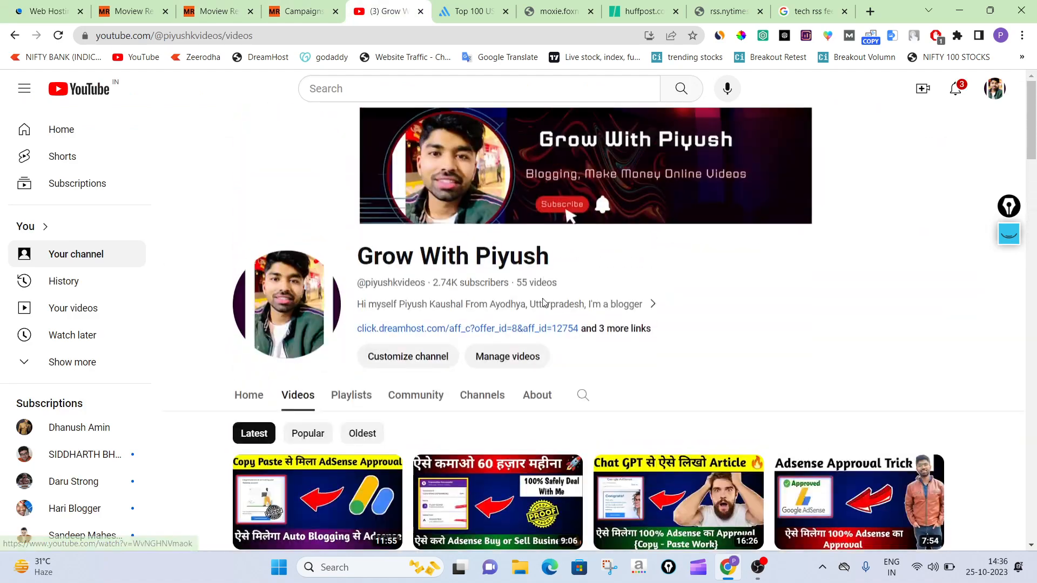
pyautogui.click(538, 396)
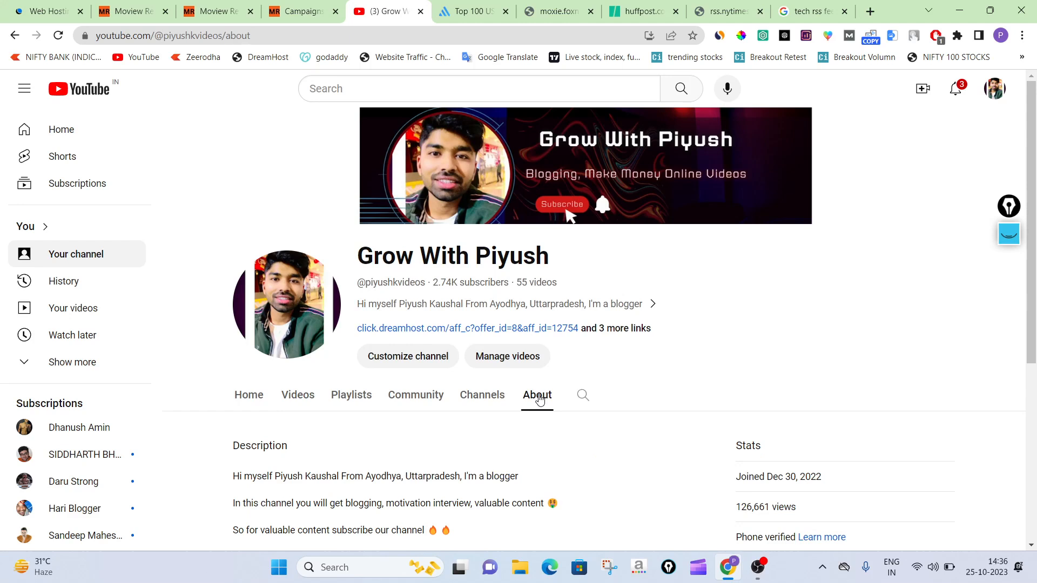
pyautogui.scroll(-1, 632, 319)
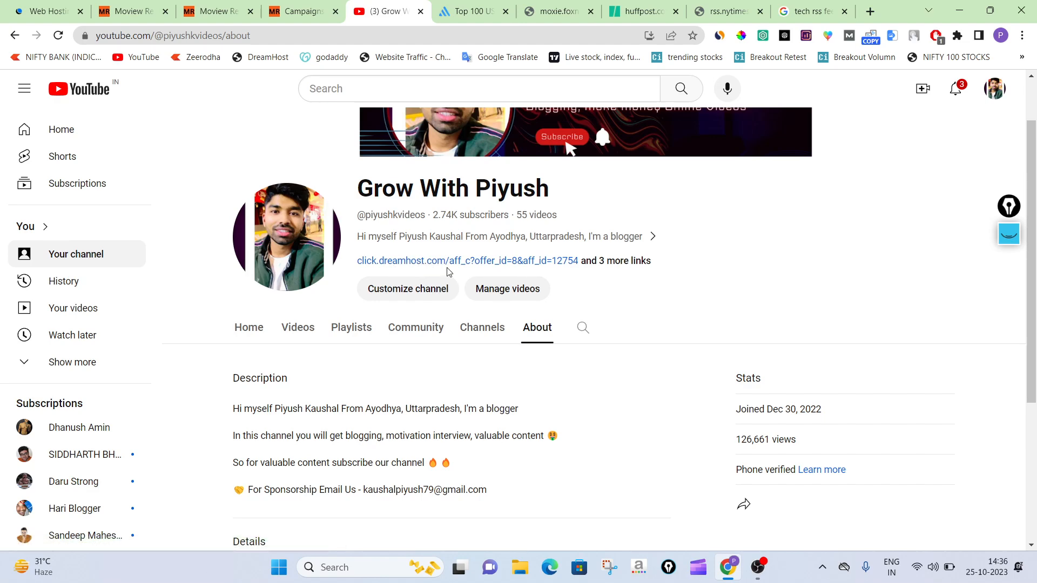
pyautogui.scroll(-4, 498, 258)
pyautogui.moveTo(235, 458); pyautogui.dragTo(425, 474)
pyautogui.click(565, 391)
# - Find the Dreamhost Hosting Setup video among the channel's videos, outline it with the drawing pen and clear the marking
pyautogui.scroll(5, 565, 391)
pyautogui.click(300, 374)
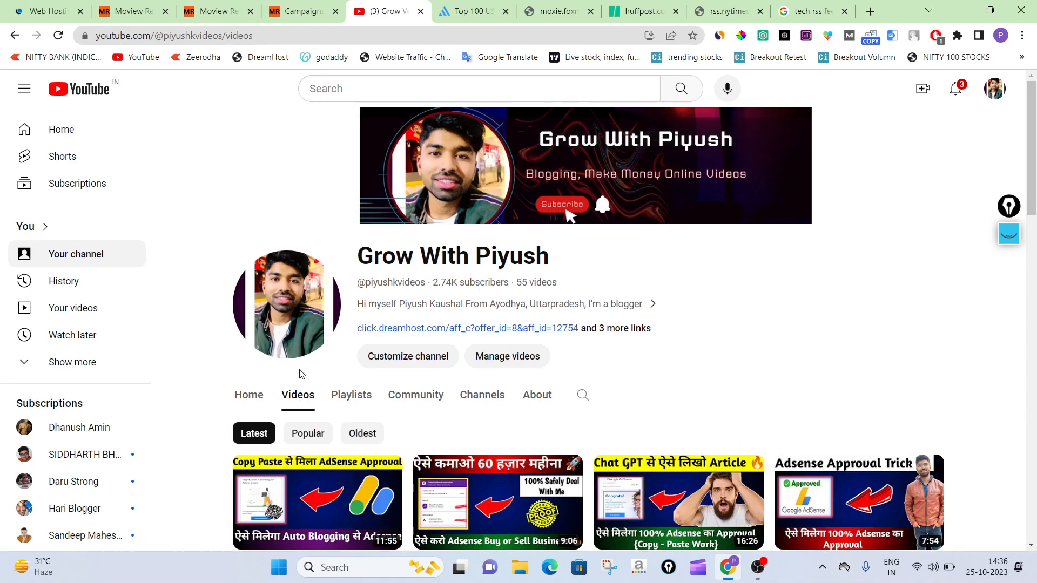
pyautogui.scroll(-13, 806, 249)
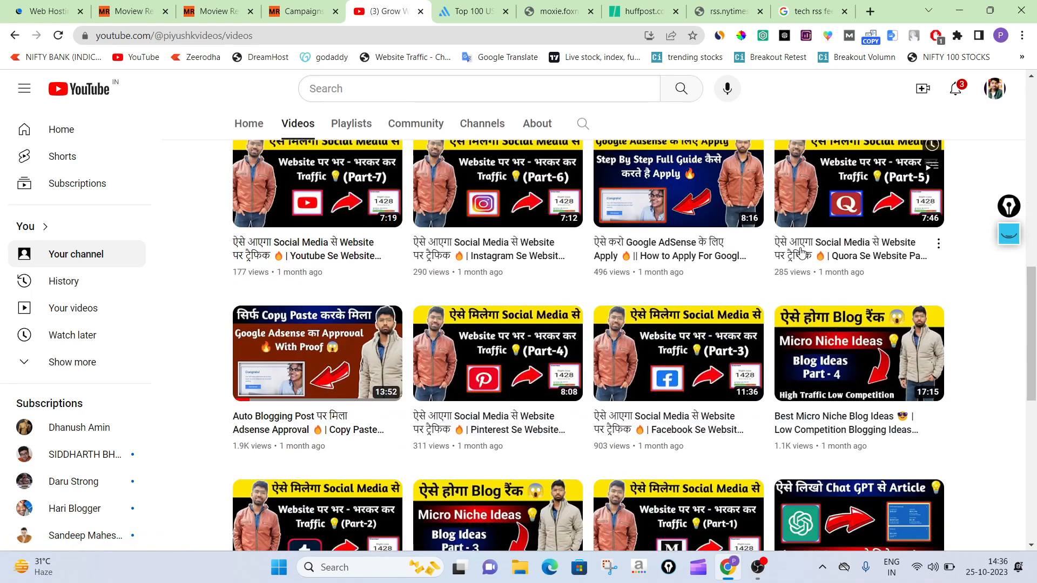
pyautogui.scroll(-8, 801, 252)
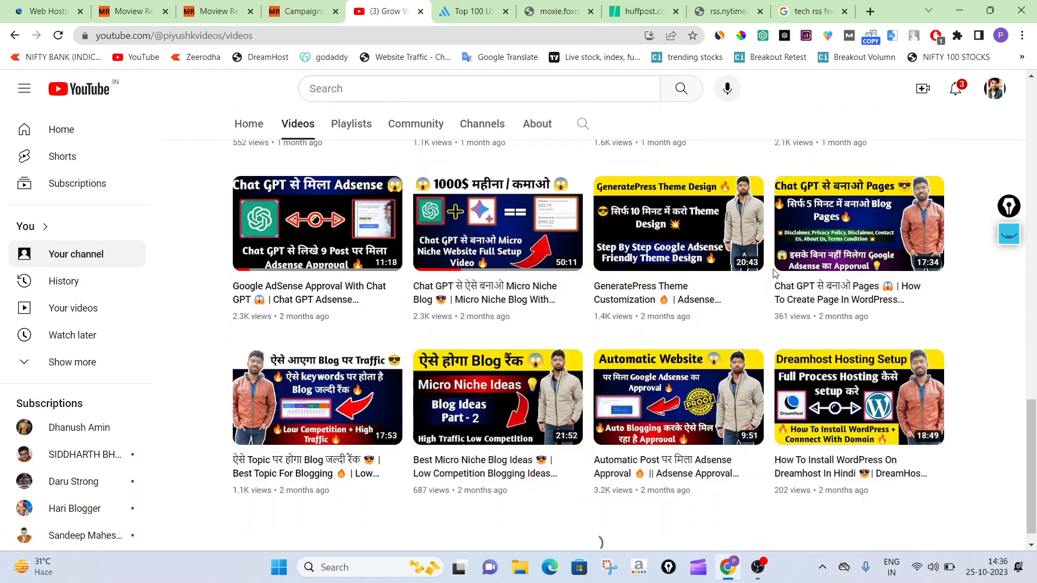
pyautogui.click(1009, 234)
pyautogui.moveTo(775, 331)
pyautogui.mouseDown()
pyautogui.moveTo(946, 331)
pyautogui.moveTo(963, 484)
pyautogui.moveTo(806, 496)
pyautogui.moveTo(778, 400)
pyautogui.moveTo(778, 341)
pyautogui.moveTo(857, 324)
pyautogui.moveTo(977, 345)
pyautogui.moveTo(899, 514)
pyautogui.moveTo(770, 367)
pyautogui.moveTo(833, 334)
pyautogui.moveTo(975, 405)
pyautogui.moveTo(960, 510)
pyautogui.moveTo(767, 440)
pyautogui.moveTo(775, 330)
pyautogui.mouseUp()
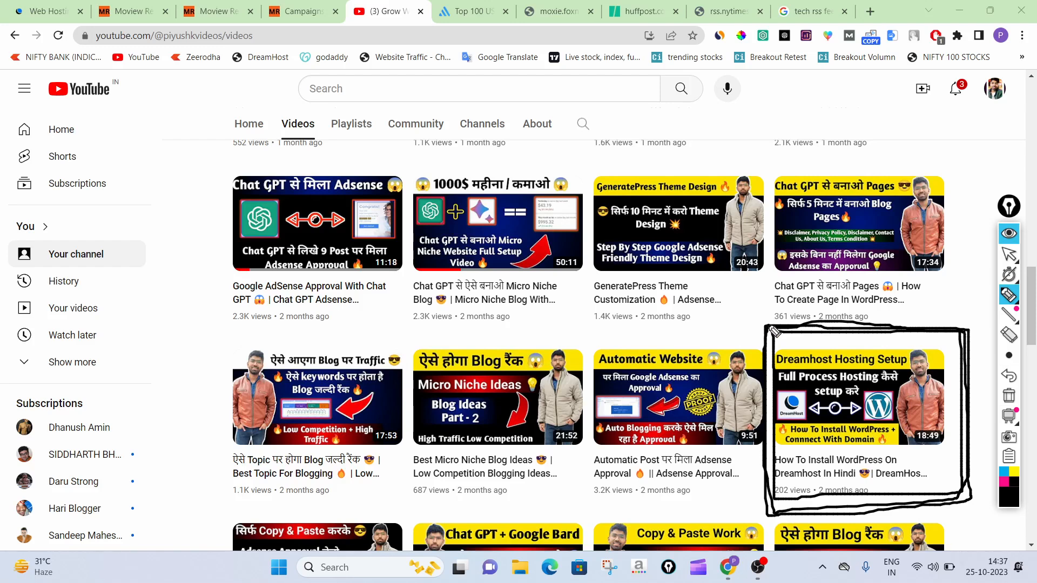
pyautogui.click(1009, 404)
pyautogui.moveTo(1019, 276)
pyautogui.click(1010, 236)
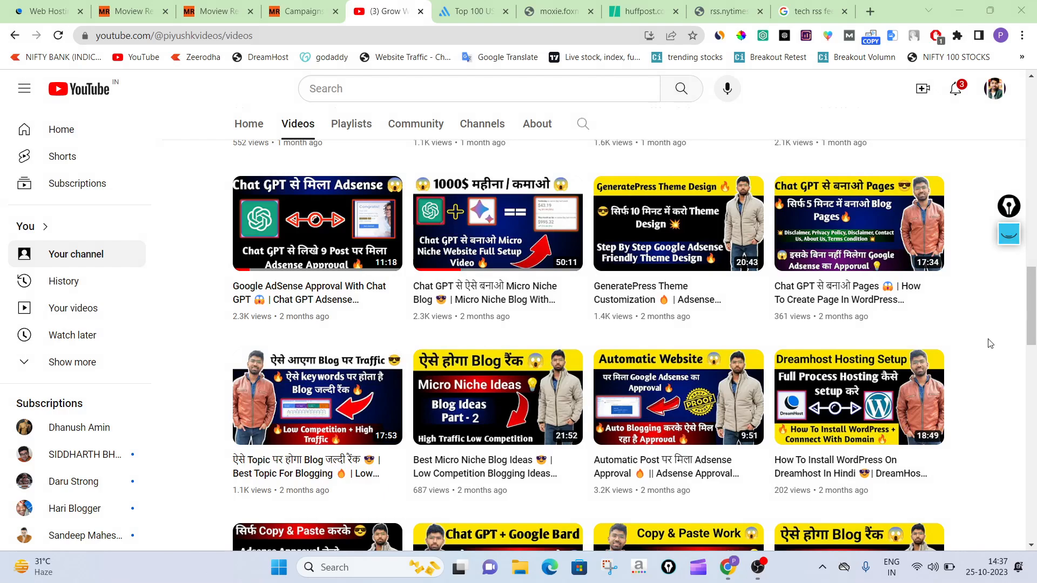
# - Return to the channel's About page and mark the Join Telegram Group link and the whole Links section with the drawing pen
pyautogui.scroll(15, 982, 371)
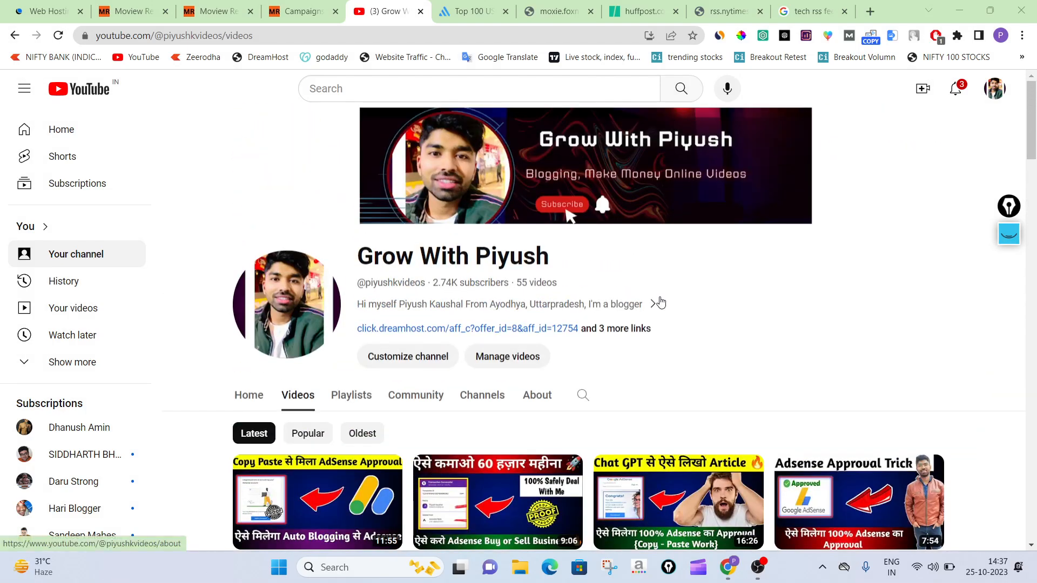
pyautogui.click(550, 401)
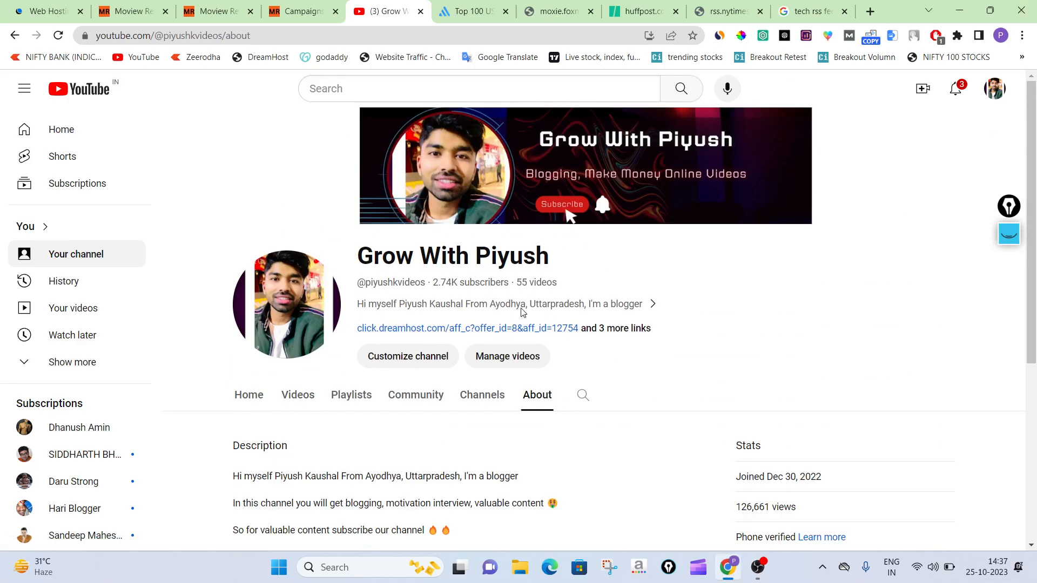
pyautogui.scroll(-5, 533, 296)
pyautogui.click(1009, 233)
pyautogui.moveTo(472, 486)
pyautogui.mouseDown()
pyautogui.moveTo(470, 532)
pyautogui.moveTo(446, 491)
pyautogui.mouseUp()
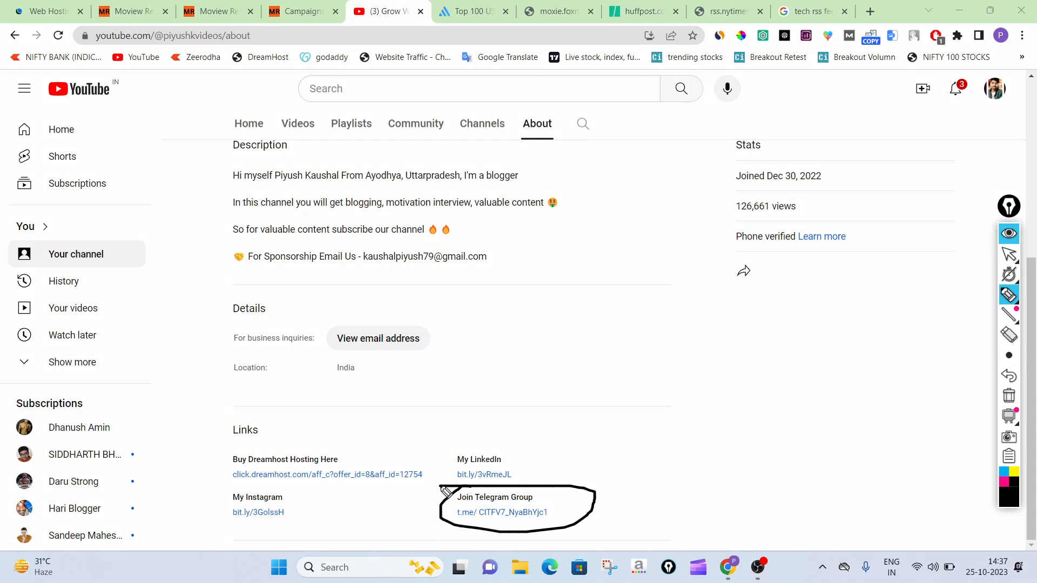
pyautogui.moveTo(546, 463); pyautogui.dragTo(774, 402)
pyautogui.moveTo(221, 445)
pyautogui.mouseDown()
pyautogui.moveTo(606, 537)
pyautogui.moveTo(200, 476)
pyautogui.moveTo(323, 441)
pyautogui.mouseUp()
pyautogui.moveTo(397, 435); pyautogui.dragTo(800, 336)
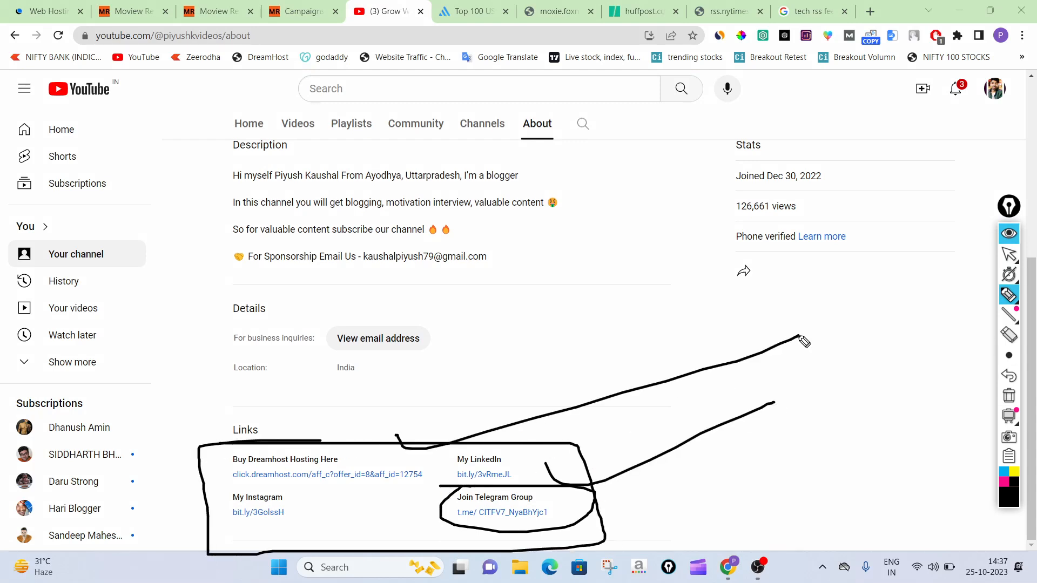